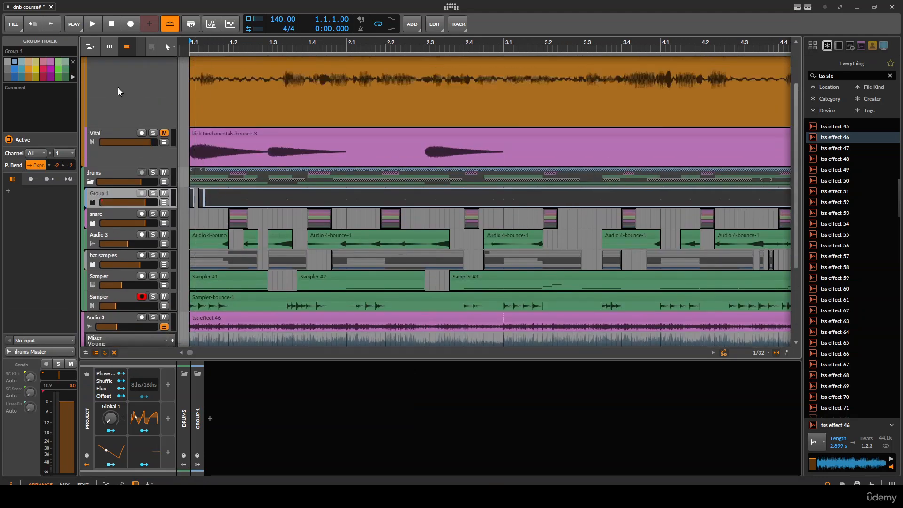
- Deactivate and collapse the sound design stuff group track
{"action": "left_click", "coordinate": [93, 64]}
{"action": "key", "text": "alt+a"}
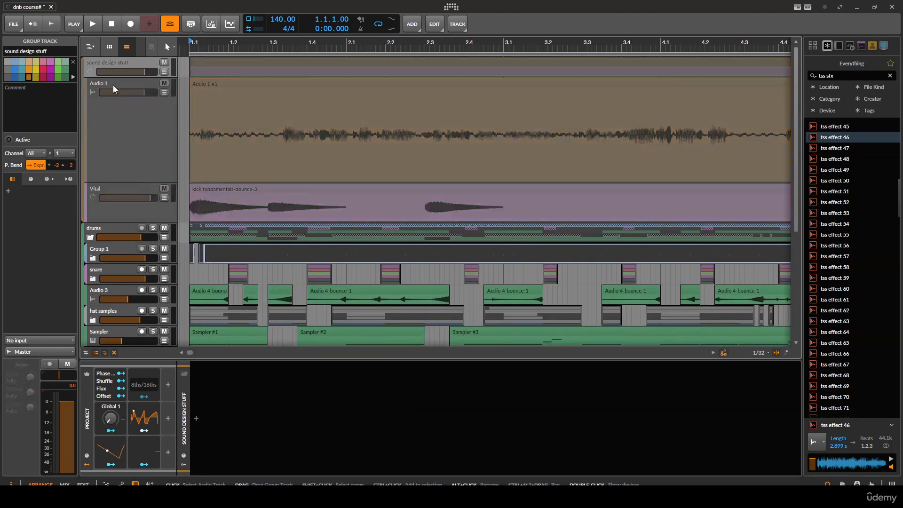
{"action": "left_click", "coordinate": [90, 71]}
{"action": "left_click", "coordinate": [115, 352]}
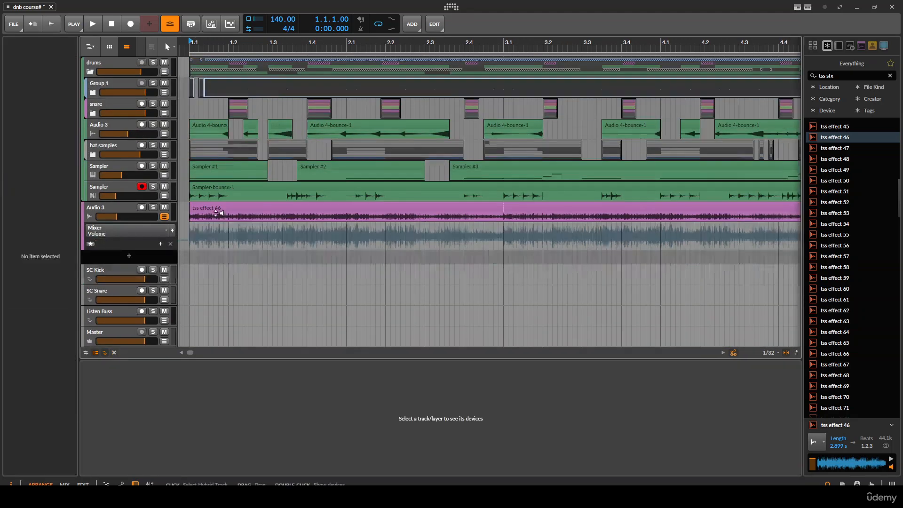
{"action": "scroll", "coordinate": [277, 115], "scroll_direction": "down", "scroll_amount": 2}
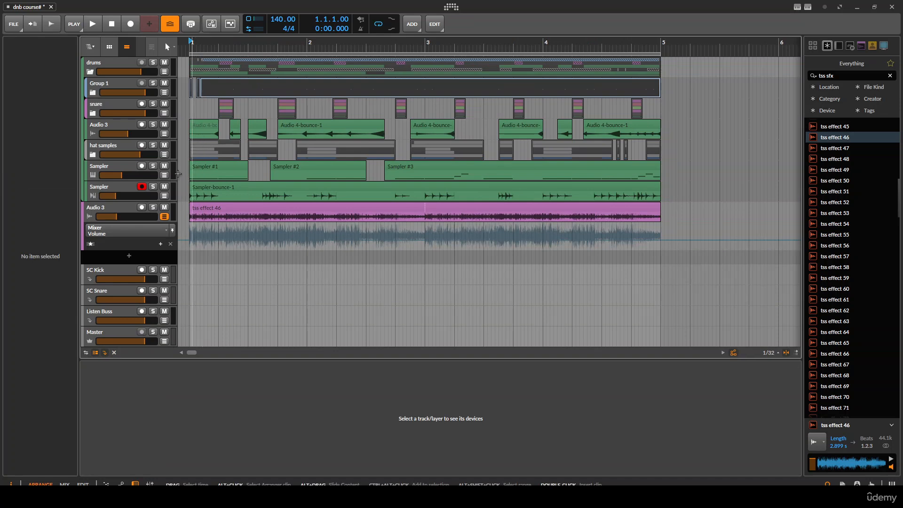
- Group the tracks from Audio 3 down to the tss effect audio track and name the group percussion
{"action": "left_click", "coordinate": [121, 123]}
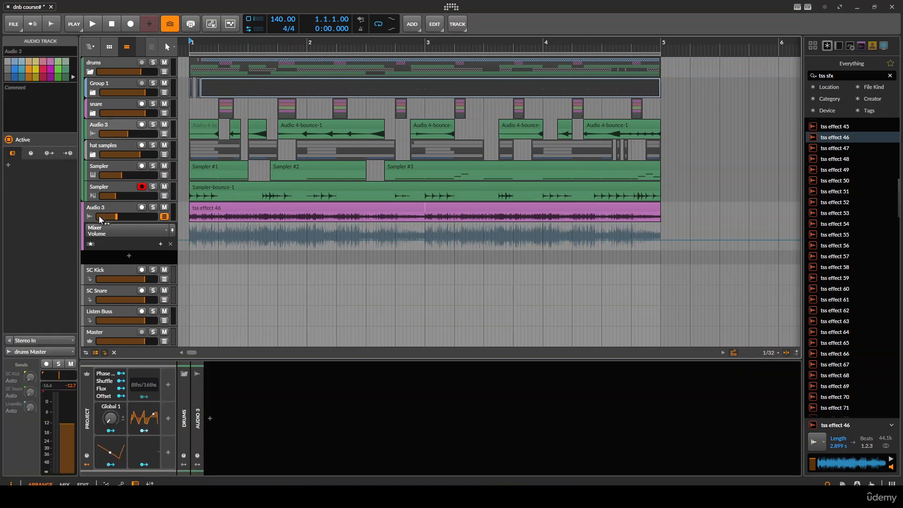
{"action": "left_click", "coordinate": [107, 208]}
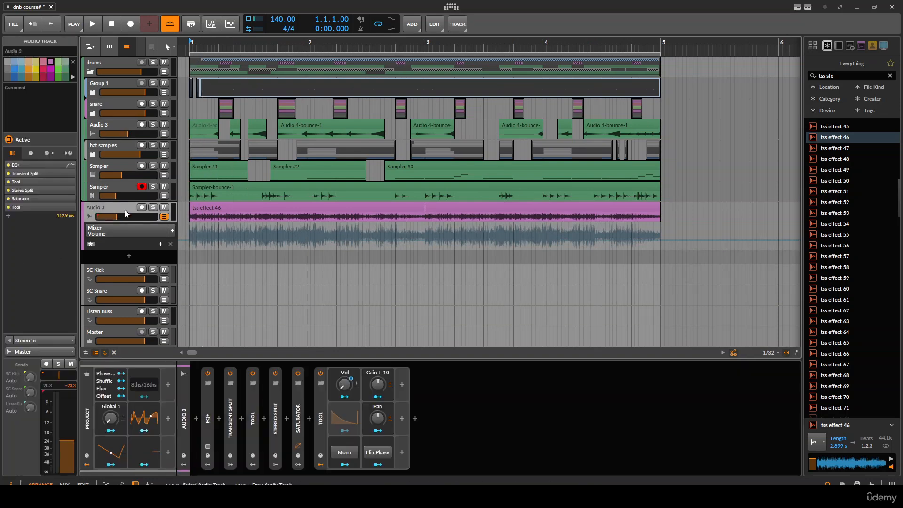
{"action": "left_click", "coordinate": [118, 123], "text": "shift"}
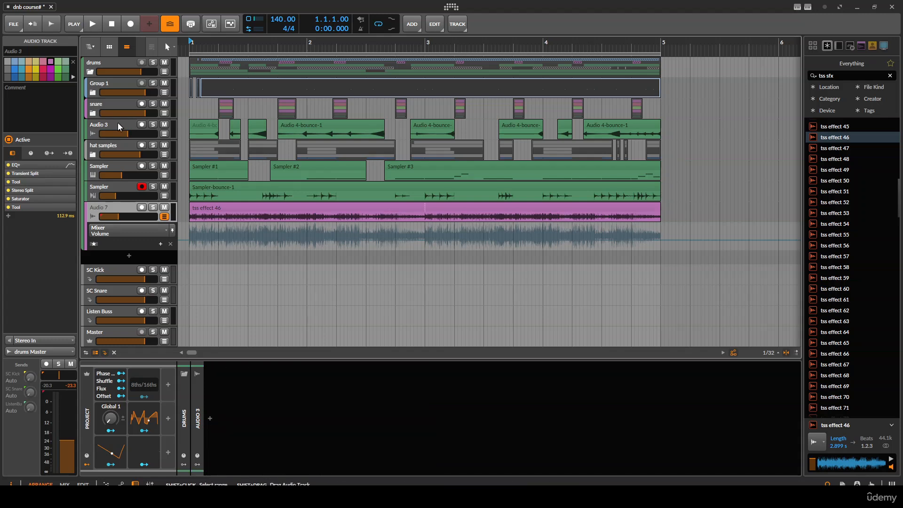
{"action": "key", "text": "ctrl+g"}
{"action": "double_click", "coordinate": [115, 127]}
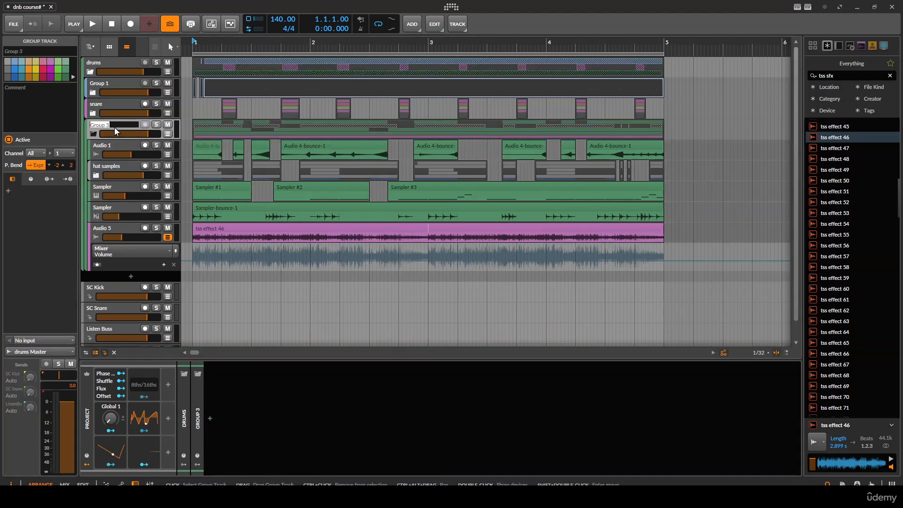
{"action": "type", "text": "percussion"}
{"action": "key", "text": "Return"}
- Rename the Group 1 track as kick
{"action": "double_click", "coordinate": [117, 83]}
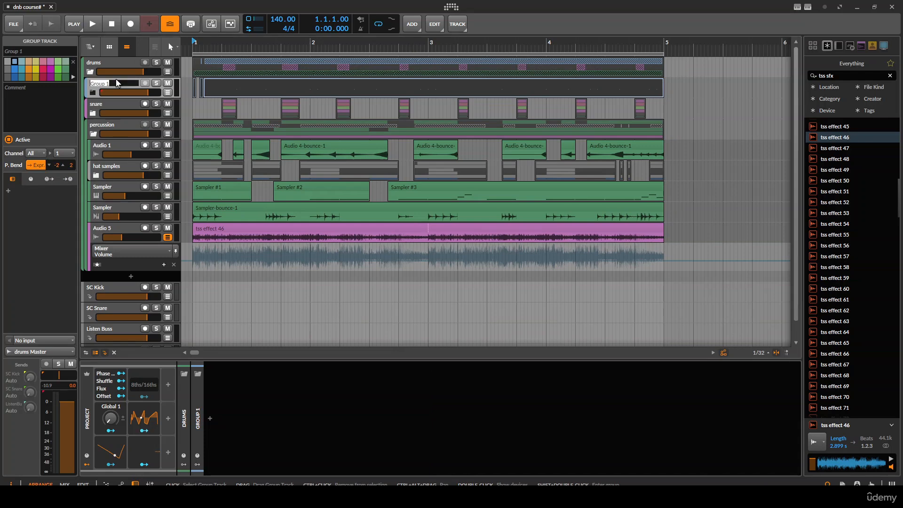
{"action": "type", "text": "kick"}
{"action": "key", "text": "Return"}
- Move the hat samples group to the top of the percussion group
{"action": "scroll", "coordinate": [269, 141], "scroll_direction": "up", "scroll_amount": 2}
{"action": "left_click", "coordinate": [120, 169]}
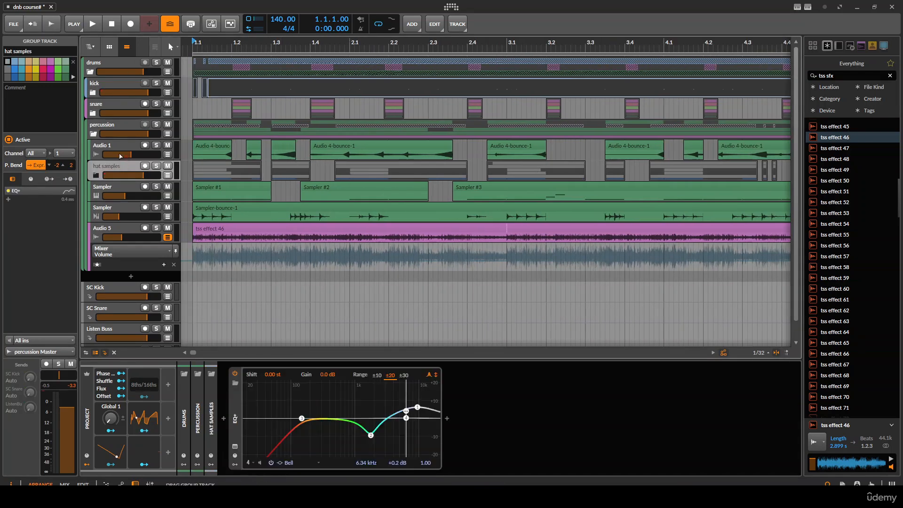
{"action": "left_click_drag", "start_coordinate": [121, 149], "coordinate": [123, 147]}
{"action": "scroll", "coordinate": [221, 146], "scroll_direction": "down", "scroll_amount": 4}
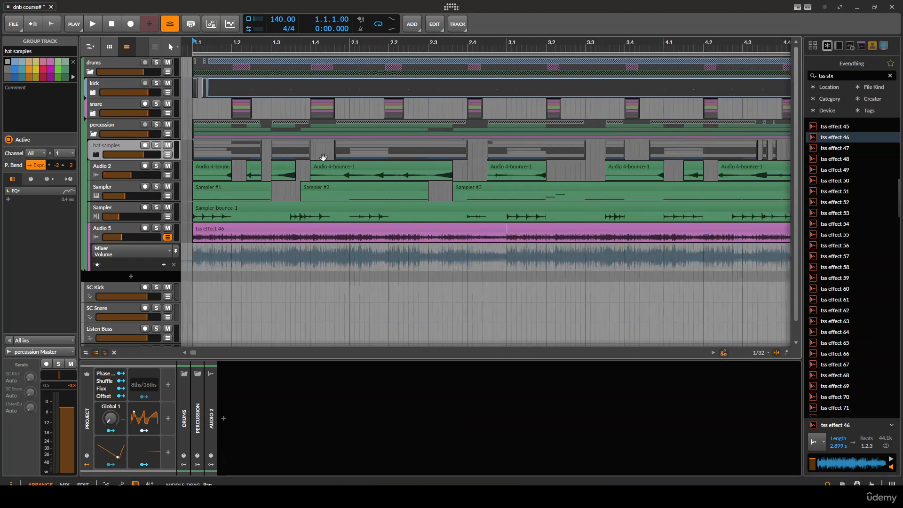
- Solo the hat samples group and start playback
{"action": "left_click", "coordinate": [157, 145]}
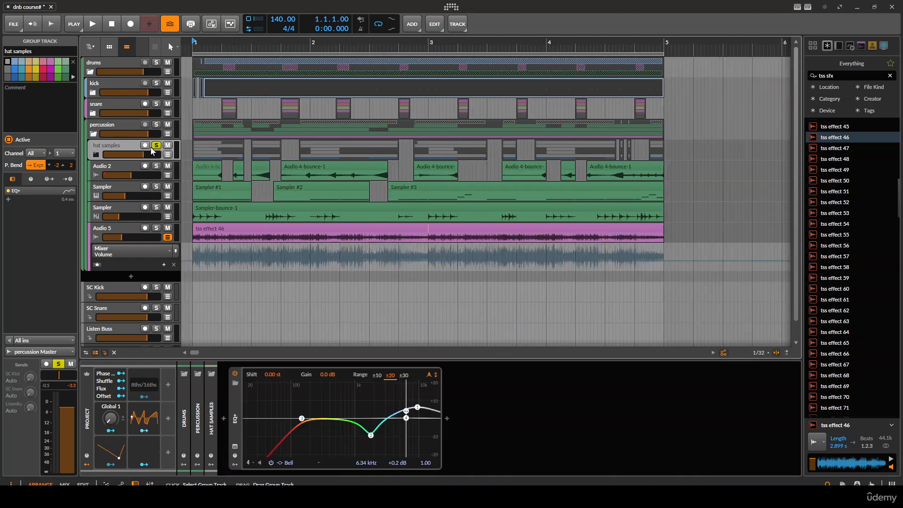
{"action": "left_click", "coordinate": [191, 152]}
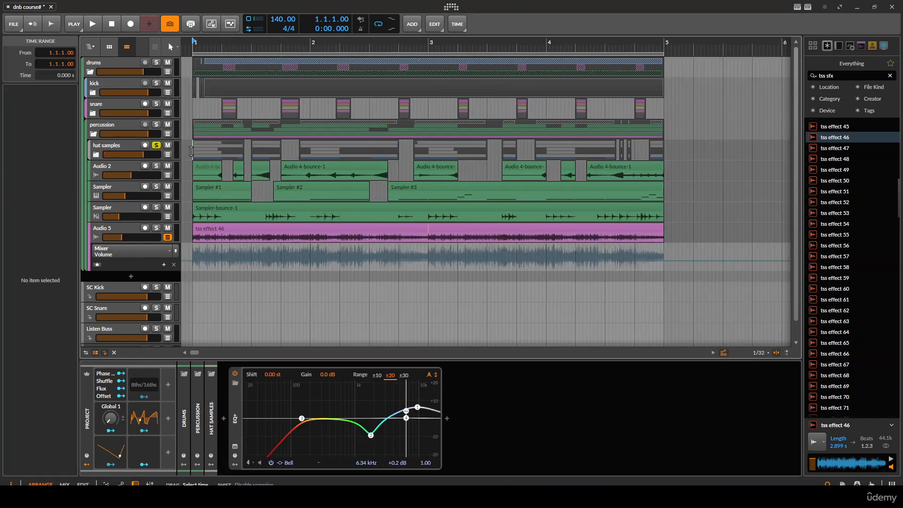
- Insert a Compressor+ after the EQ+ on the hat samples group
{"action": "double_click", "coordinate": [237, 411]}
{"action": "left_click", "coordinate": [246, 416]}
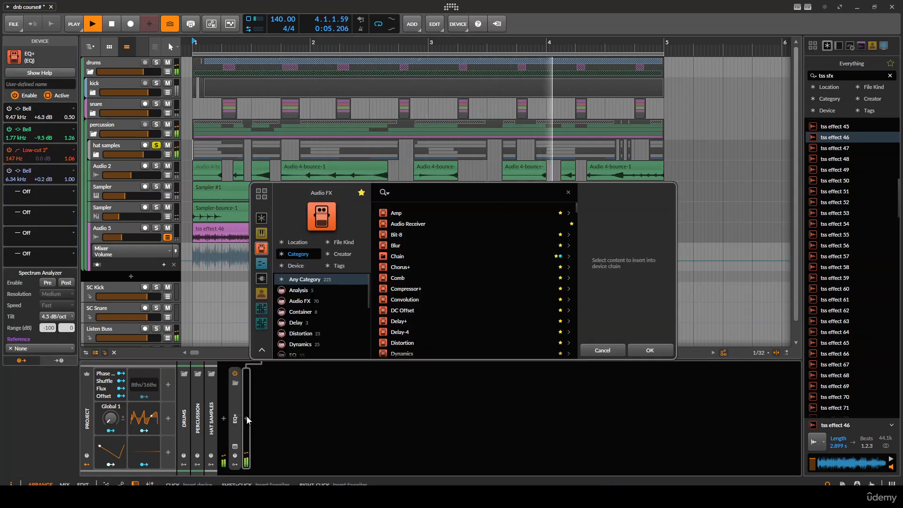
{"action": "type", "text": "compress"}
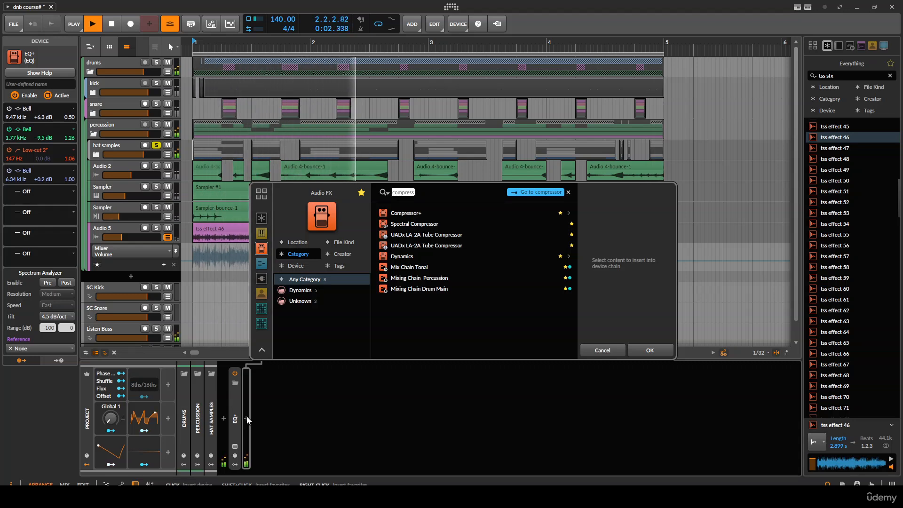
{"action": "key", "text": "ctrl+a"}
{"action": "type", "text": "dyn"}
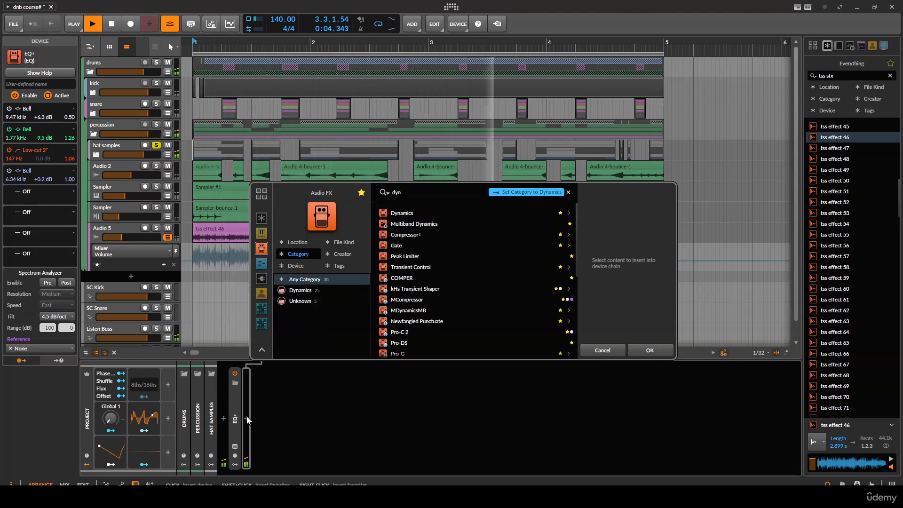
{"action": "key", "text": "ctrl+a"}
{"action": "type", "text": "comp"}
{"action": "key", "text": "Down"}
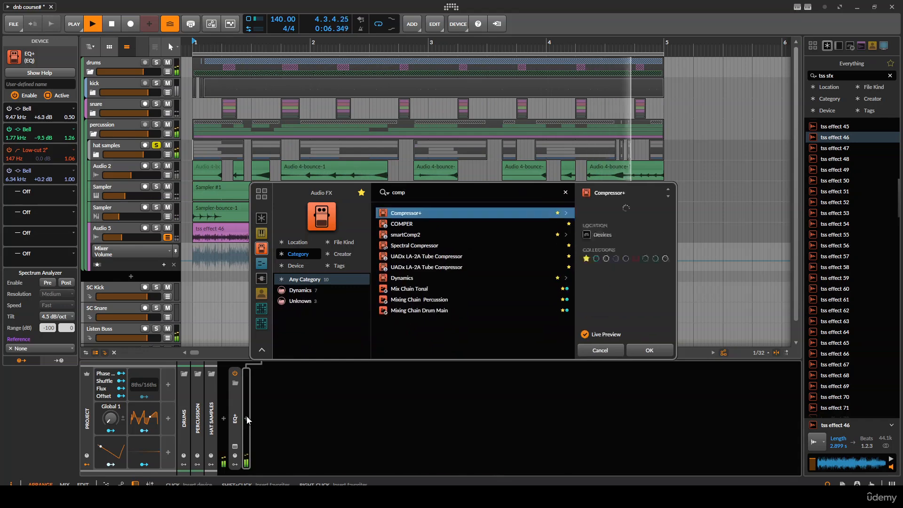
{"action": "key", "text": "Return"}
- Switch the compressor to Glue mode and tune its threshold, attack and release
{"action": "left_click", "coordinate": [432, 377]}
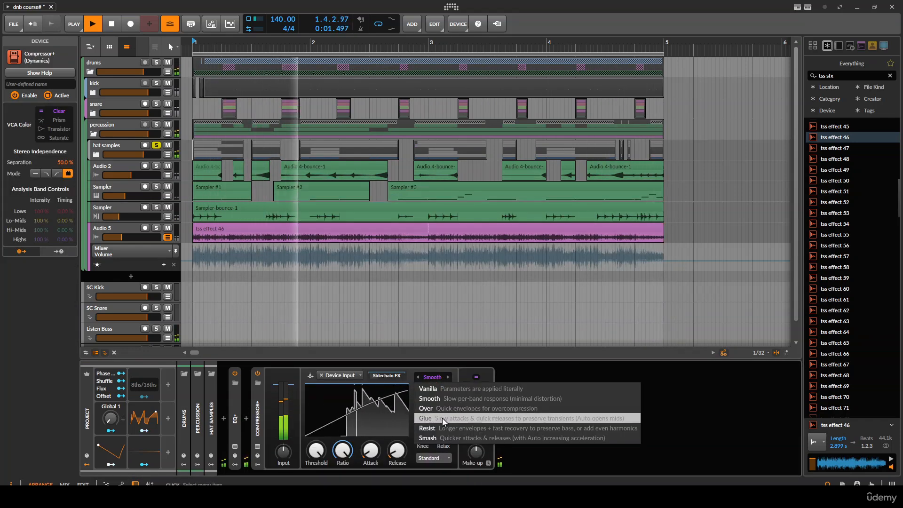
{"action": "left_click", "coordinate": [443, 418]}
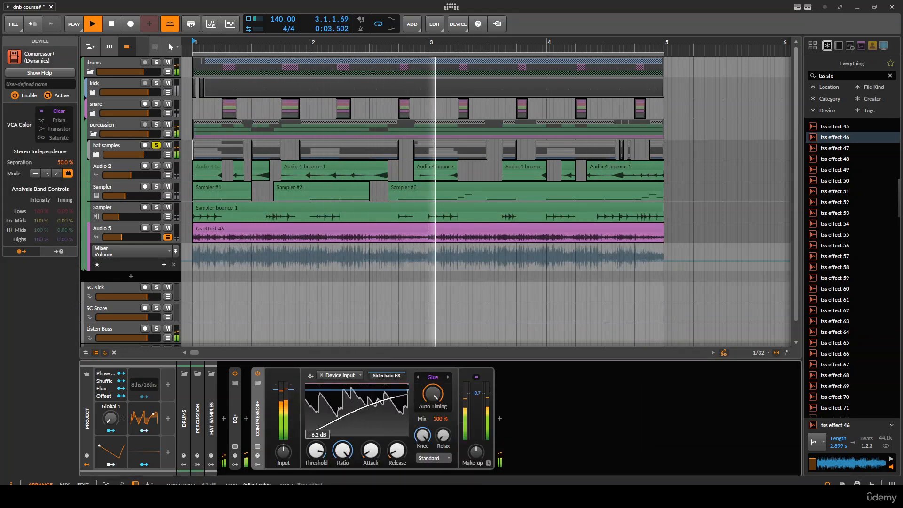
{"action": "left_click_drag", "start_coordinate": [314, 450], "coordinate": [316, 473]}
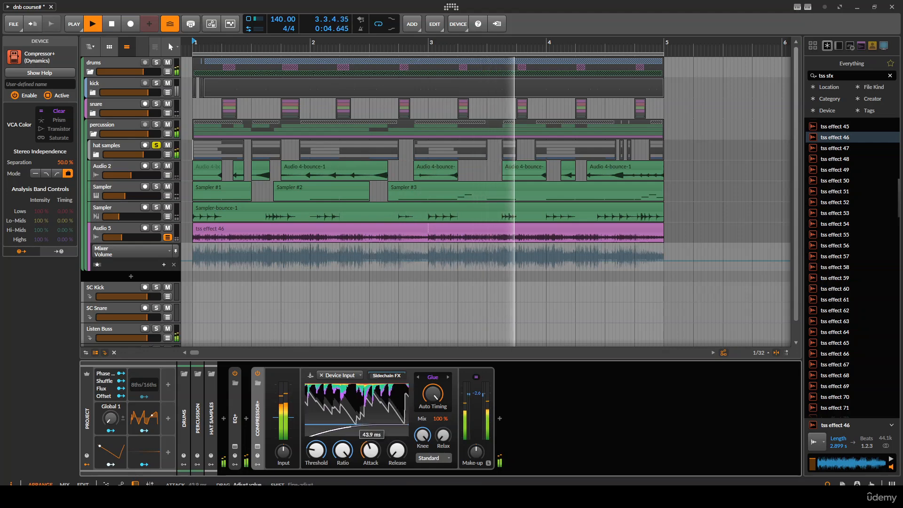
{"action": "left_click_drag", "start_coordinate": [371, 451], "coordinate": [397, 446]}
{"action": "left_click_drag", "start_coordinate": [316, 450], "coordinate": [316, 428]}
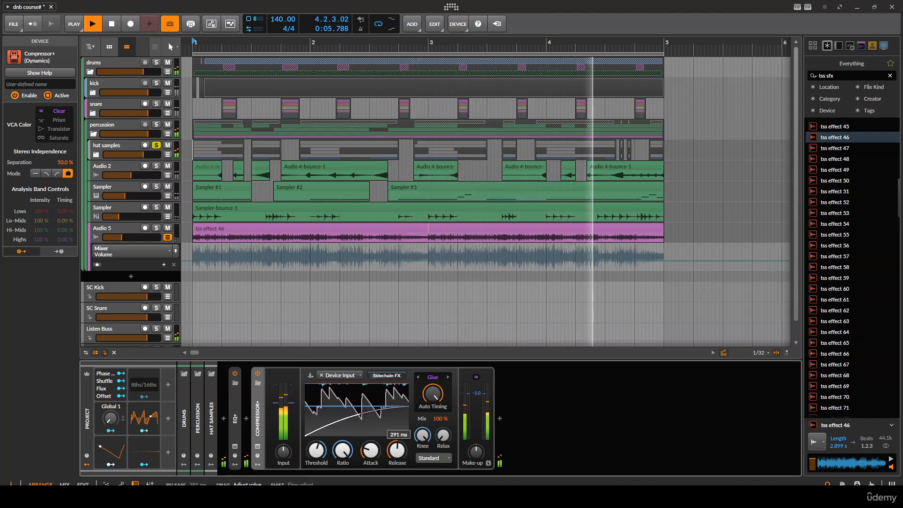
{"action": "left_click_drag", "start_coordinate": [397, 451], "coordinate": [397, 435]}
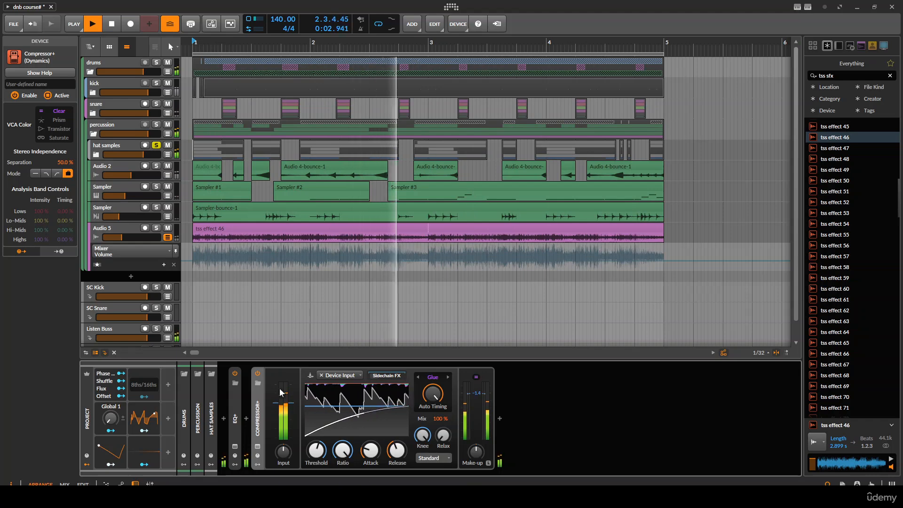
- Expand the hat samples group and select the Audio 6 track inside it
{"action": "left_click", "coordinate": [96, 154]}
{"action": "scroll", "coordinate": [273, 261], "scroll_direction": "down", "scroll_amount": 5}
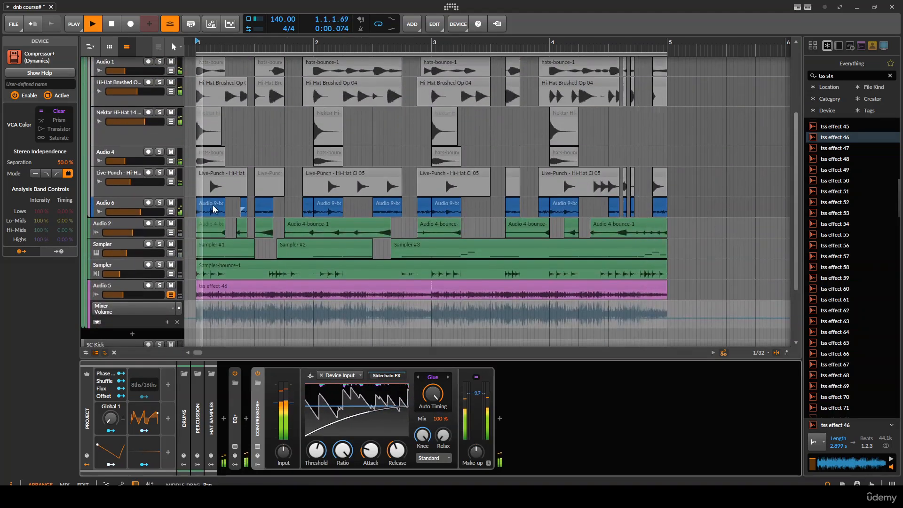
{"action": "left_click", "coordinate": [207, 206]}
{"action": "scroll", "coordinate": [162, 225], "scroll_direction": "up", "scroll_amount": 5}
{"action": "scroll", "coordinate": [212, 226], "scroll_direction": "down", "scroll_amount": 3}
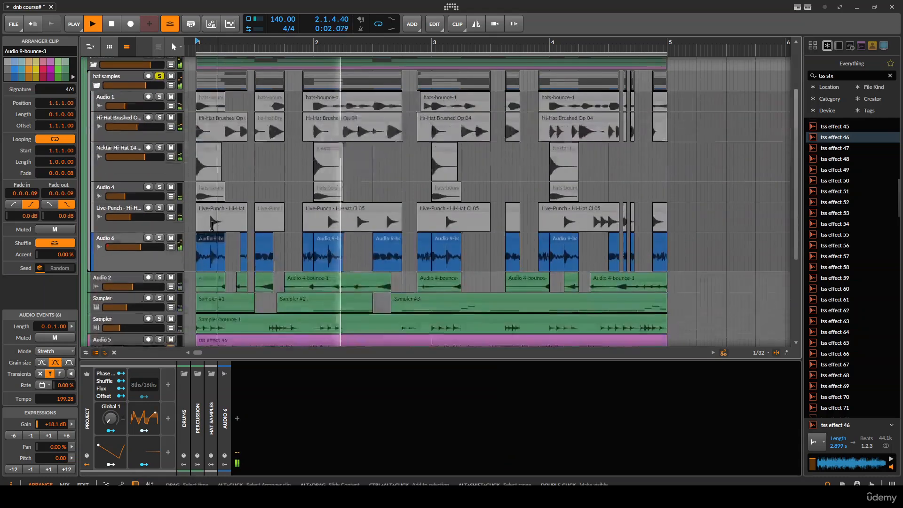
{"action": "left_click", "coordinate": [113, 241]}
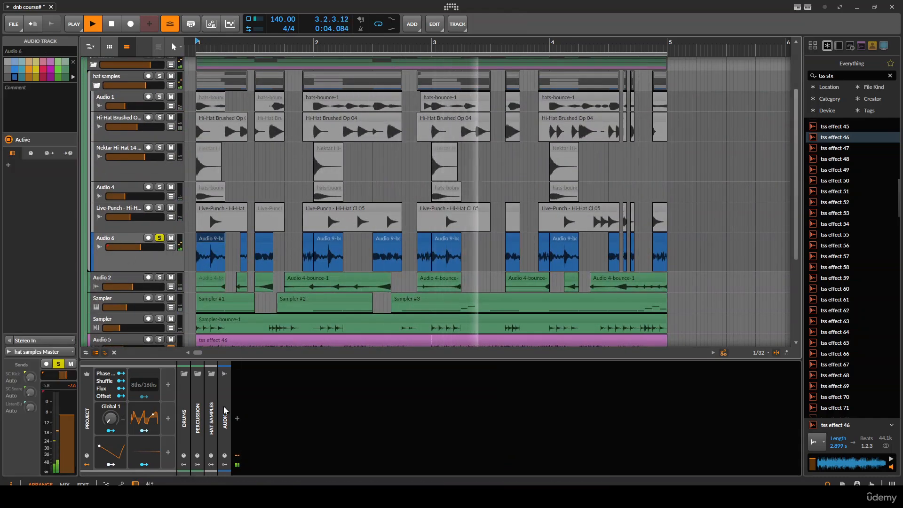
- Add an EQ+ device to the Audio 6 track
{"action": "left_click", "coordinate": [238, 418]}
{"action": "type", "text": "eq"}
{"action": "key", "text": "Down"}
{"action": "key", "text": "Return"}
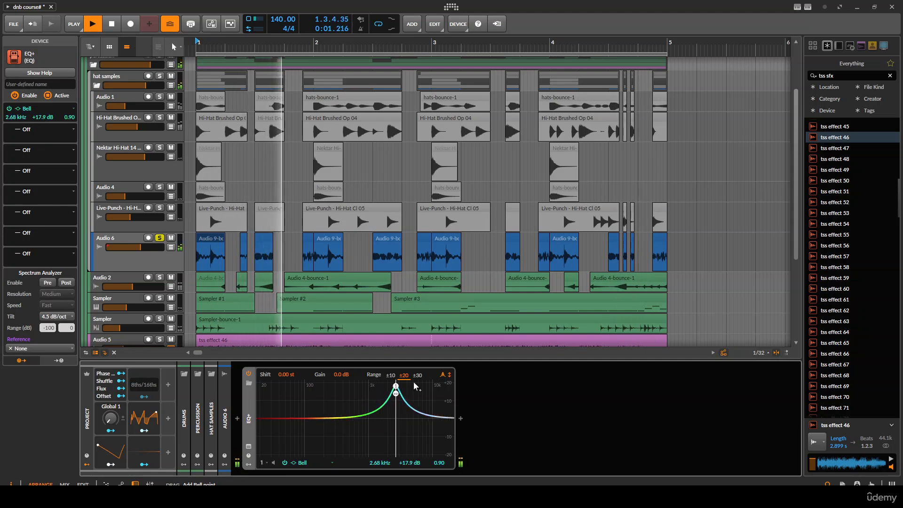
- Shape the EQ with a cut near 2 kHz, a boost near 15 kHz and a low-cut around 350 Hz, then compare it bypassed
{"action": "left_click_drag", "start_coordinate": [414, 385], "coordinate": [390, 388]}
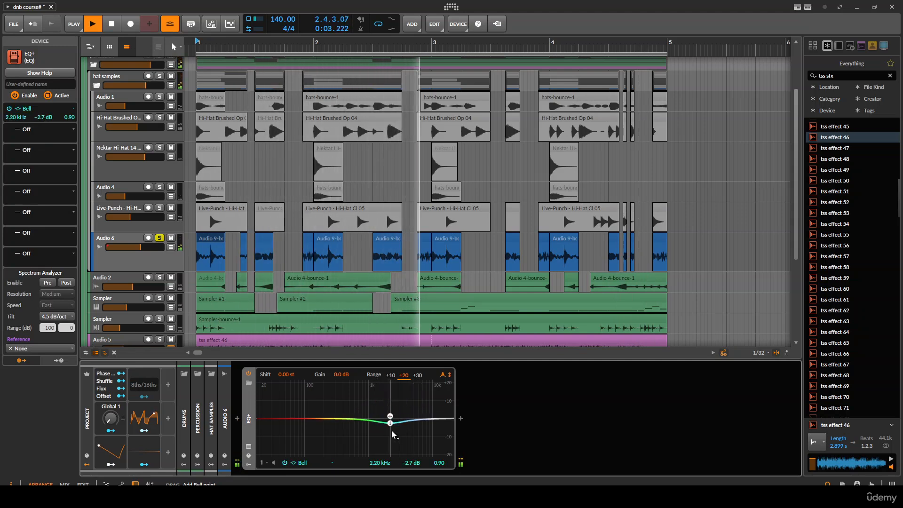
{"action": "left_click_drag", "start_coordinate": [415, 423], "coordinate": [432, 400]}
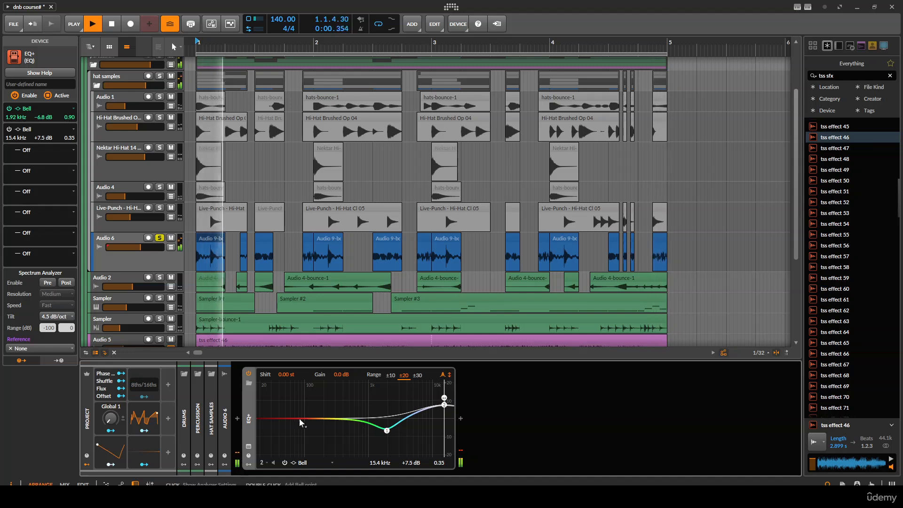
{"action": "left_click", "coordinate": [258, 426]}
{"action": "left_click_drag", "start_coordinate": [349, 424], "coordinate": [344, 426]}
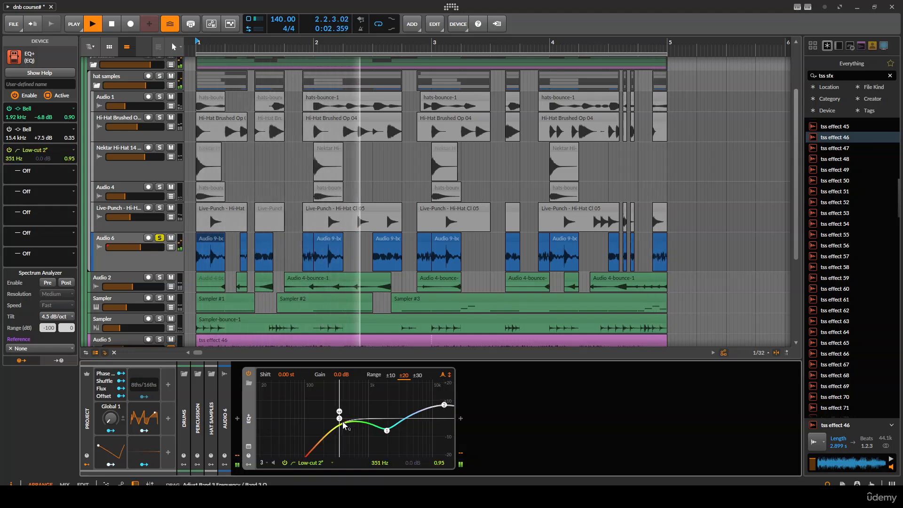
{"action": "left_click_drag", "start_coordinate": [444, 405], "coordinate": [445, 408]}
{"action": "left_click", "coordinate": [249, 373]}
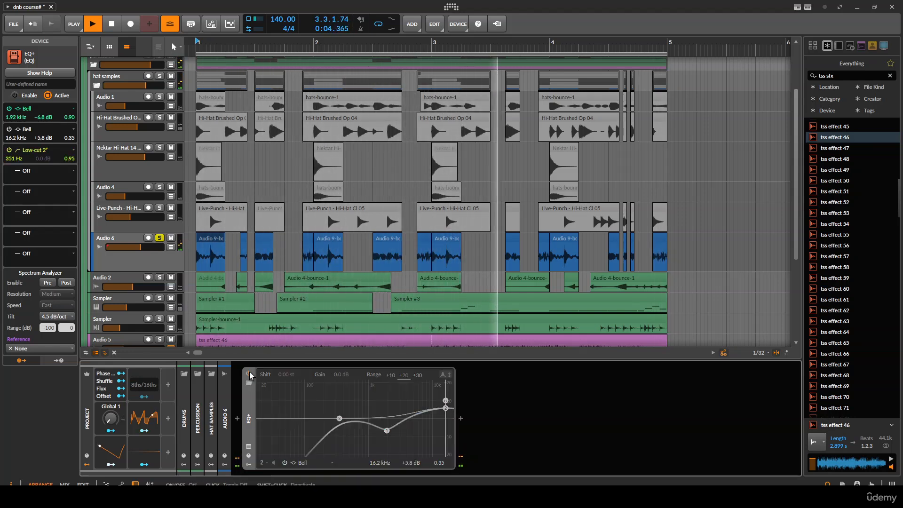
{"action": "left_click", "coordinate": [249, 373]}
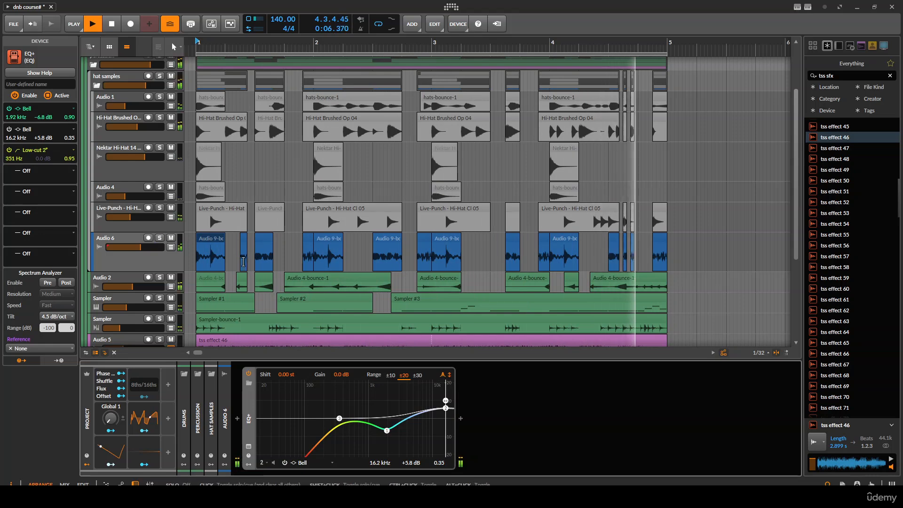
- Stop playback and inspect the device chains on the individual hat sample tracks
{"action": "scroll", "coordinate": [306, 268], "scroll_direction": "up", "scroll_amount": 1}
{"action": "left_click_drag", "start_coordinate": [306, 269], "coordinate": [347, 261]}
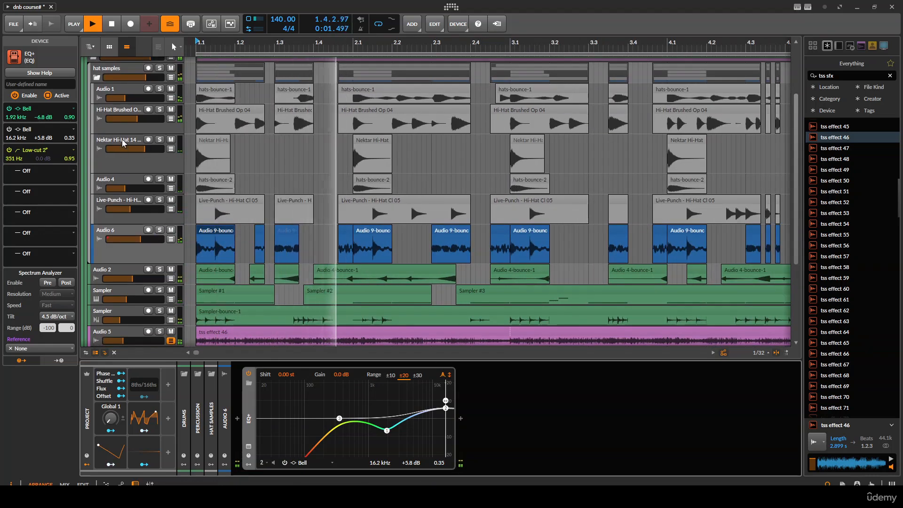
{"action": "scroll", "coordinate": [100, 117], "scroll_direction": "up", "scroll_amount": 2}
{"action": "key", "text": "space"}
{"action": "left_click", "coordinate": [114, 125]}
{"action": "scroll", "coordinate": [117, 136], "scroll_direction": "up", "scroll_amount": 2}
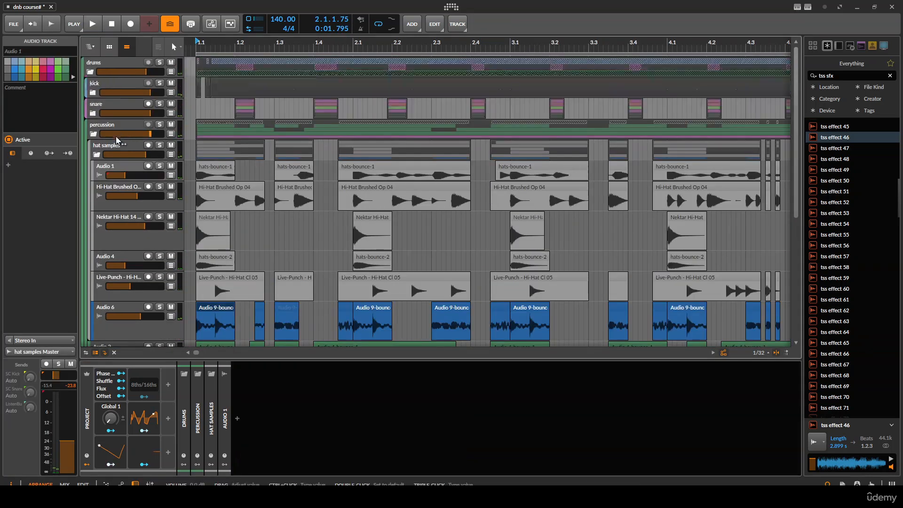
{"action": "left_click", "coordinate": [124, 187]}
{"action": "left_click", "coordinate": [117, 269]}
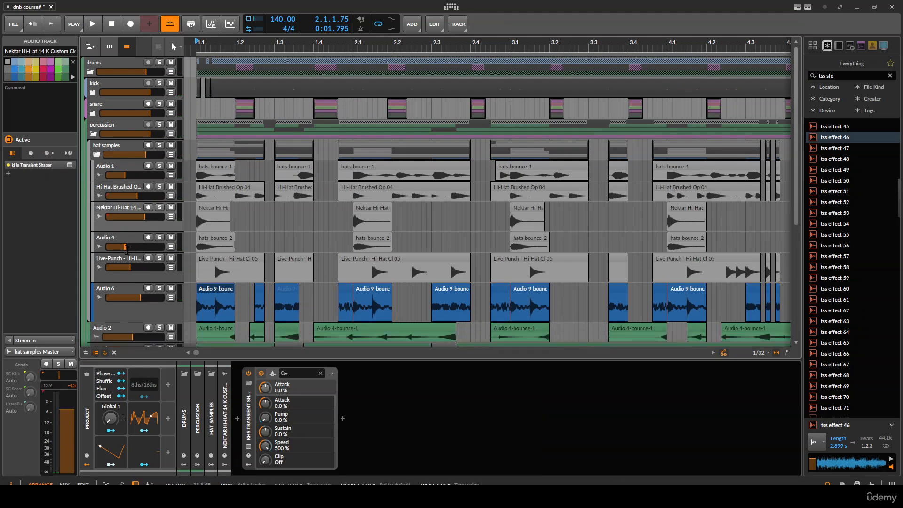
{"action": "left_click", "coordinate": [117, 270]}
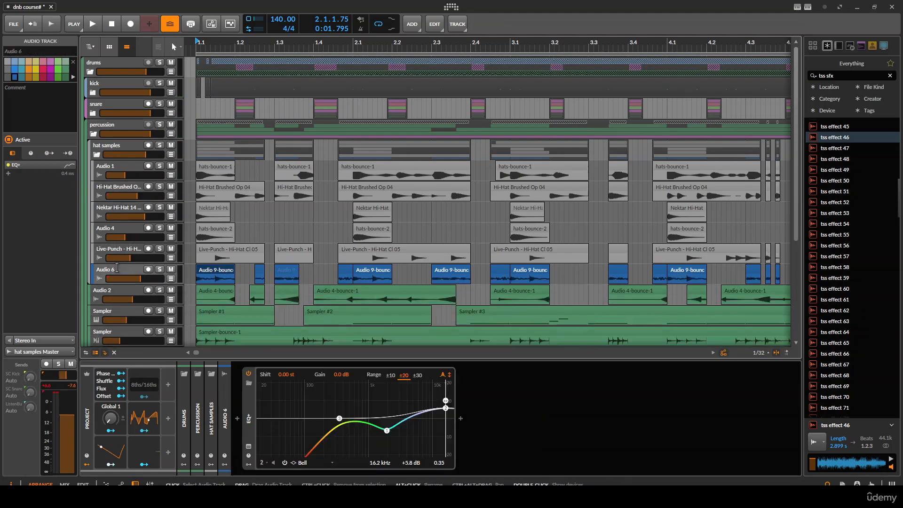
{"action": "left_click", "coordinate": [97, 154]}
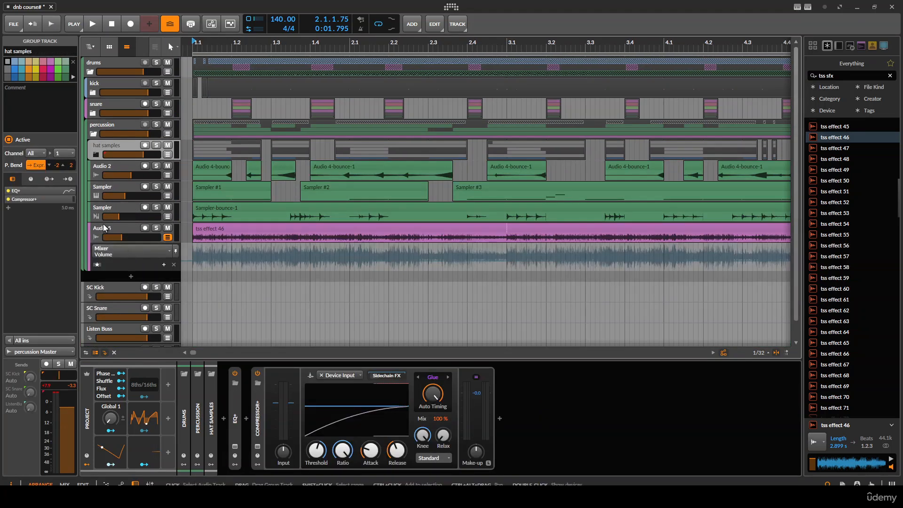
- Create an FX track inside the percussion group and add a Blur device to it
{"action": "key", "text": "ctrl+alt+t"}
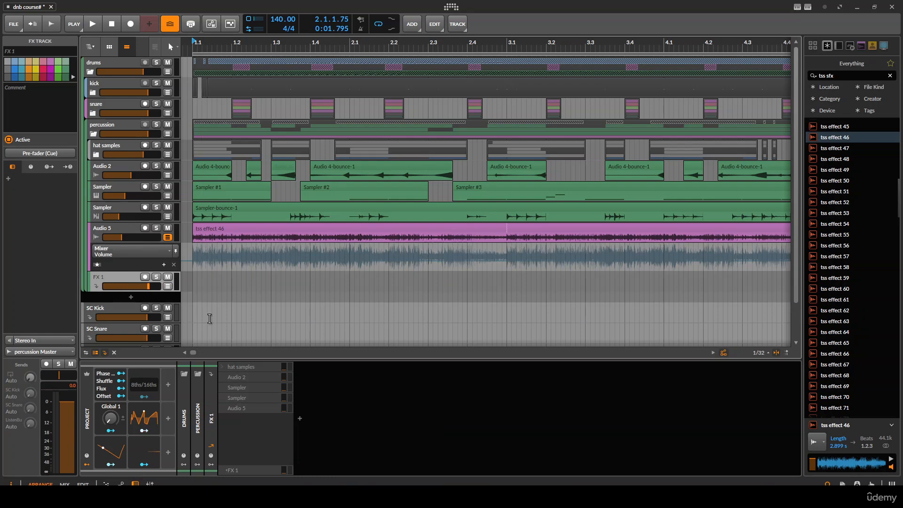
{"action": "left_click", "coordinate": [301, 417]}
{"action": "type", "text": "blur"}
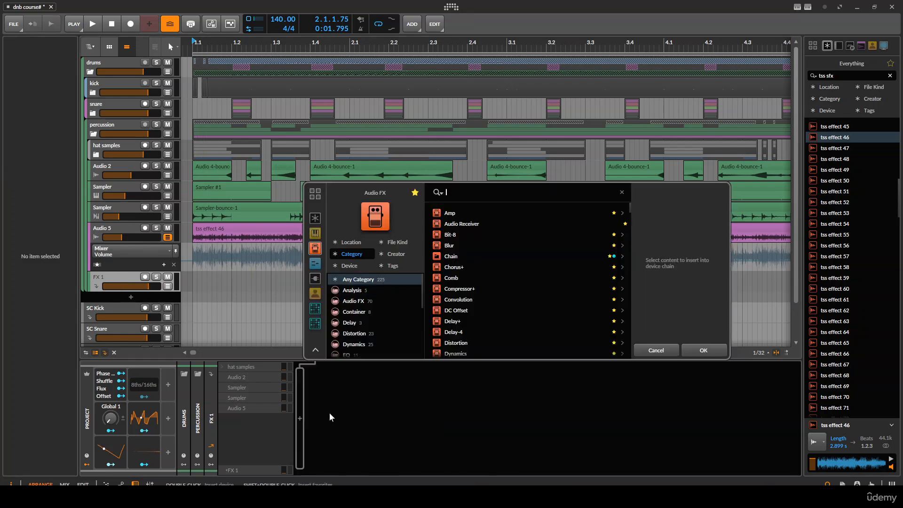
{"action": "key", "text": "Return"}
- Move the Blur FX track out of the percussion group so it sits directly in the drums group
{"action": "scroll", "coordinate": [238, 234], "scroll_direction": "down", "scroll_amount": 2}
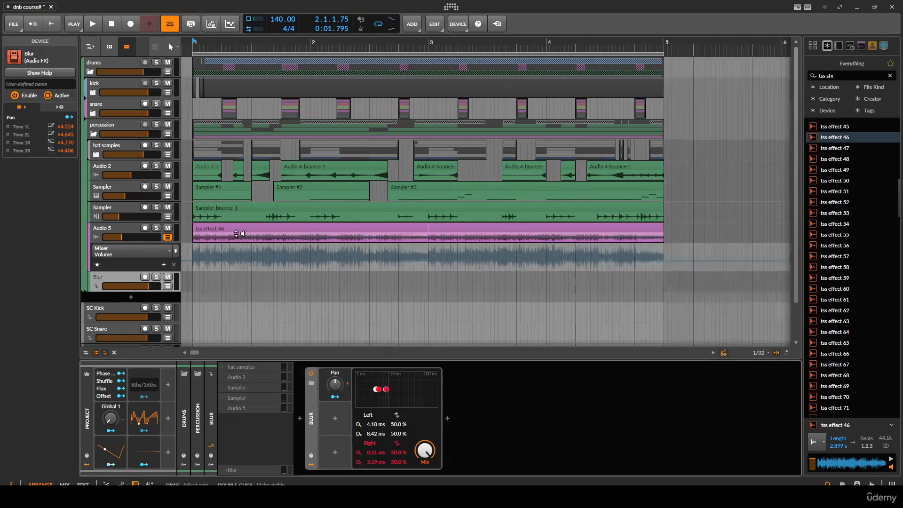
{"action": "scroll", "coordinate": [357, 188], "scroll_direction": "down", "scroll_amount": 2}
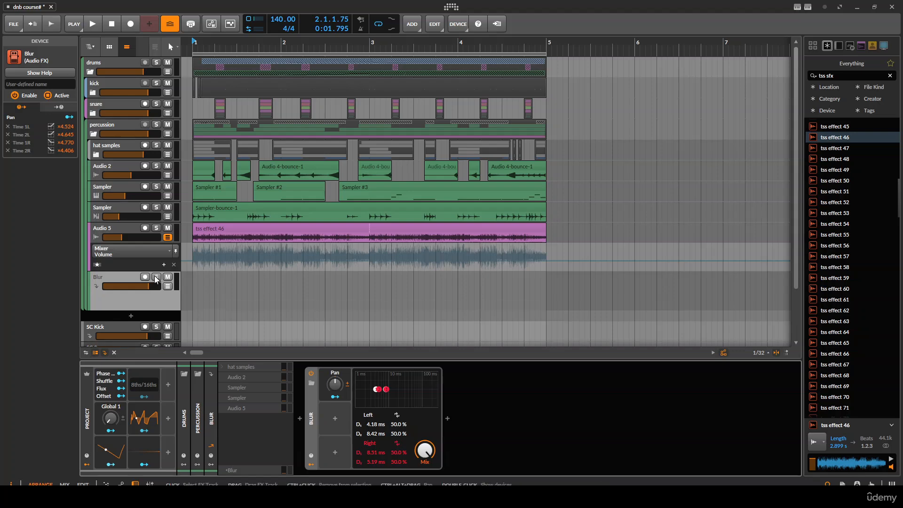
{"action": "scroll", "coordinate": [207, 289], "scroll_direction": "up", "scroll_amount": 4}
{"action": "scroll", "coordinate": [329, 259], "scroll_direction": "down", "scroll_amount": 1}
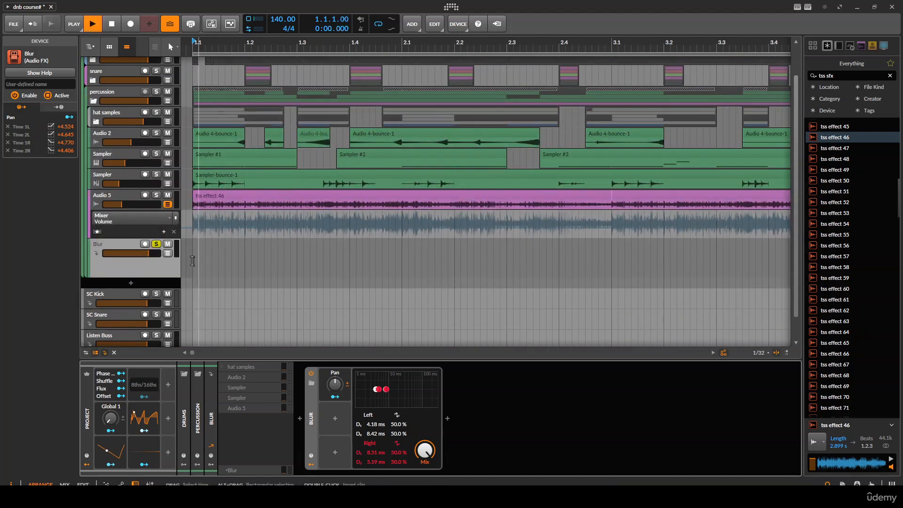
{"action": "left_click", "coordinate": [192, 260]}
{"action": "key", "text": "space"}
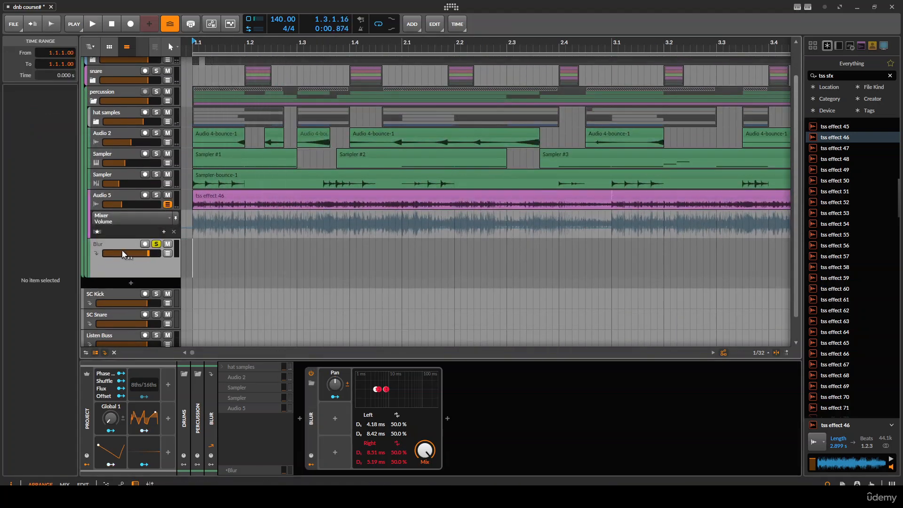
{"action": "scroll", "coordinate": [124, 254], "scroll_direction": "up", "scroll_amount": 1}
{"action": "left_click_drag", "start_coordinate": [108, 277], "coordinate": [87, 313]}
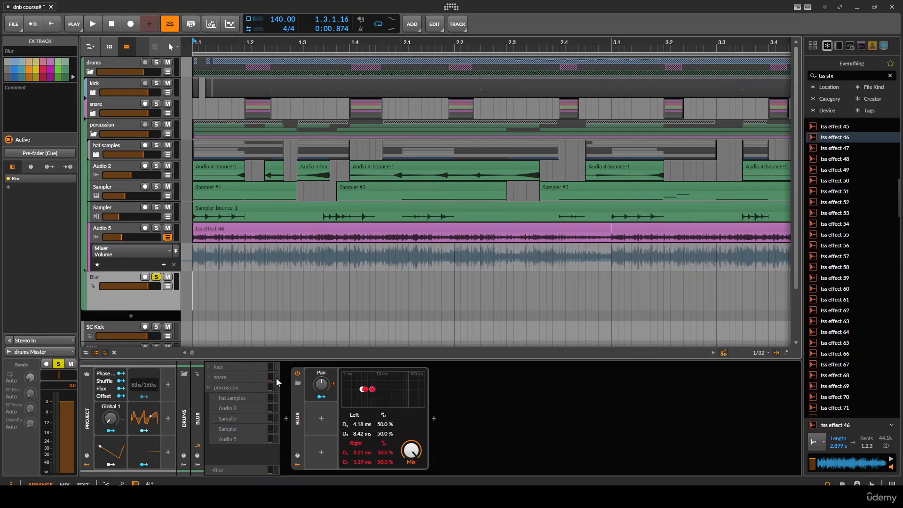
- During playback, reshape the Blur's delay pad and set the Sampler track's send level to the Blur FX track
{"action": "key", "text": "space"}
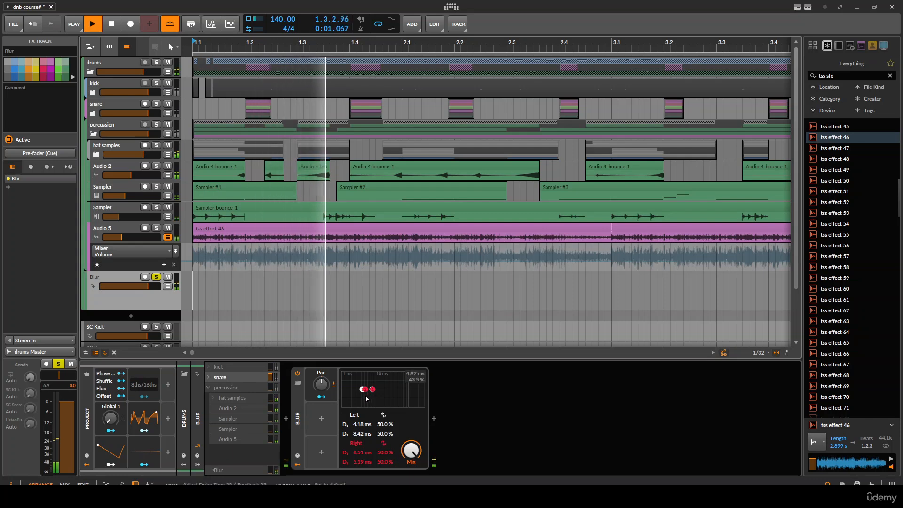
{"action": "left_click_drag", "start_coordinate": [371, 389], "coordinate": [379, 389]}
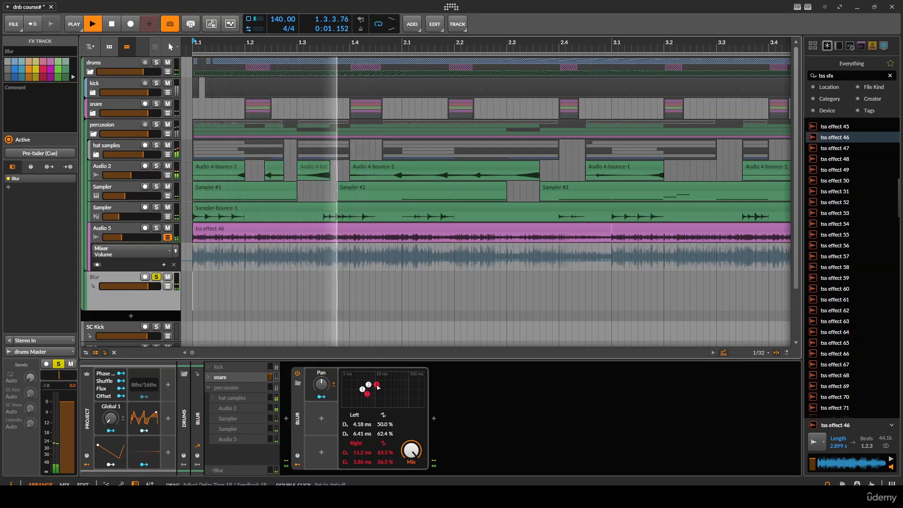
{"action": "key", "text": "space"}
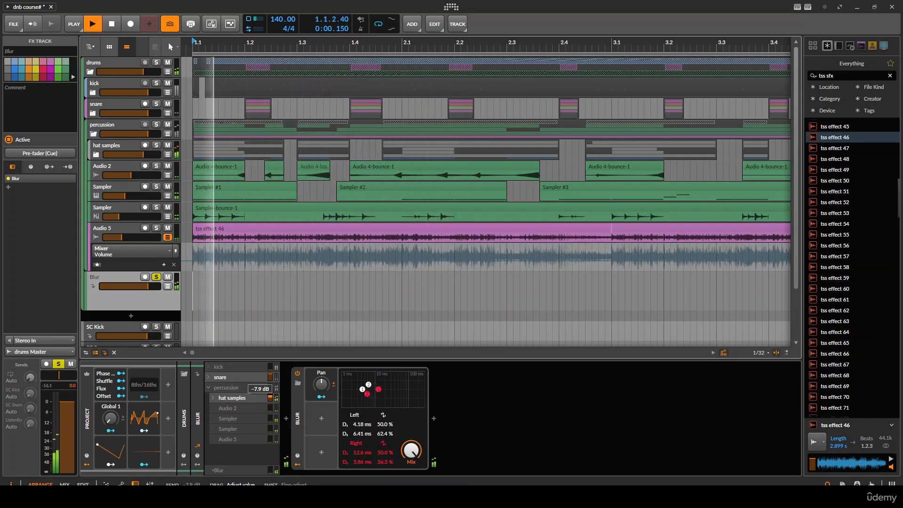
{"action": "left_click", "coordinate": [270, 420]}
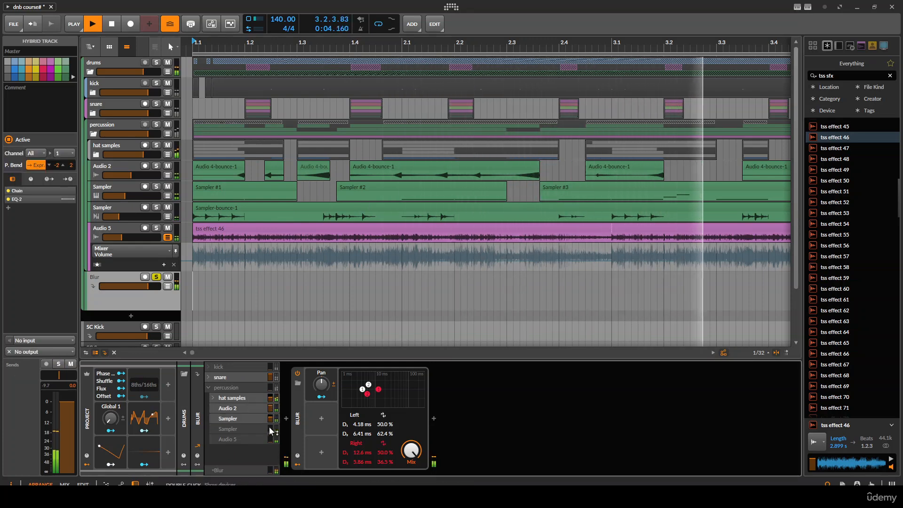
{"action": "left_click_drag", "start_coordinate": [270, 429], "coordinate": [270, 423]}
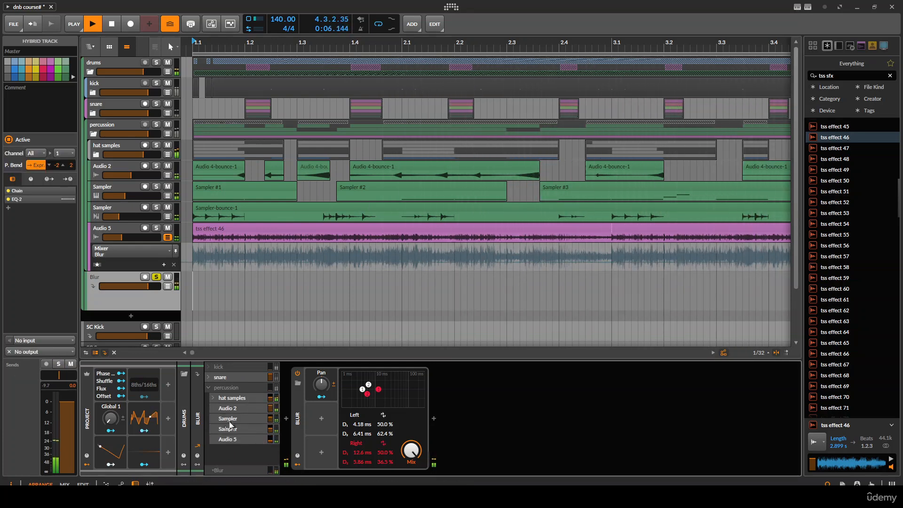
{"action": "mouse_move", "coordinate": [368, 395]}
{"action": "left_mouse_down"}
{"action": "mouse_move", "coordinate": [375, 385]}
{"action": "mouse_move", "coordinate": [385, 392]}
{"action": "mouse_move", "coordinate": [364, 388]}
{"action": "mouse_move", "coordinate": [372, 385]}
{"action": "mouse_move", "coordinate": [362, 396]}
{"action": "left_mouse_up"}
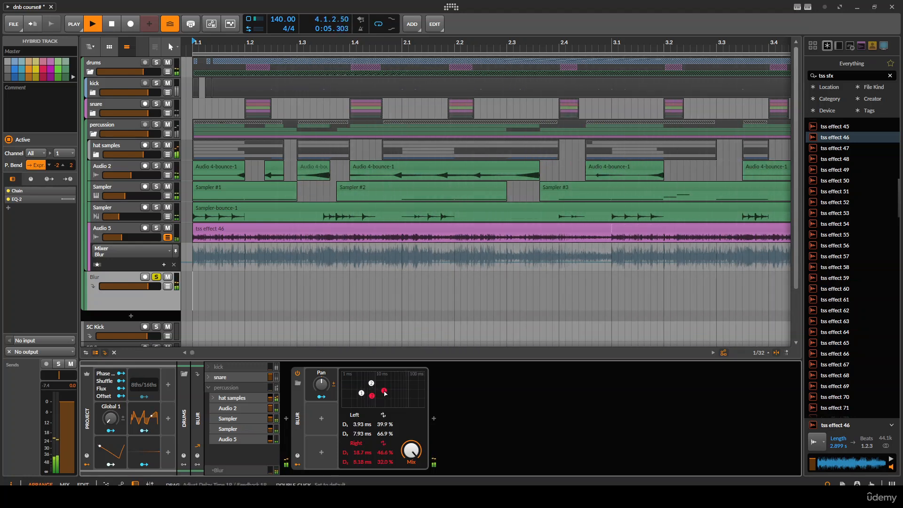
- Insert an Over distortion before the Blur on the FX track and lower its drive to about -18 dB
{"action": "left_click", "coordinate": [303, 416]}
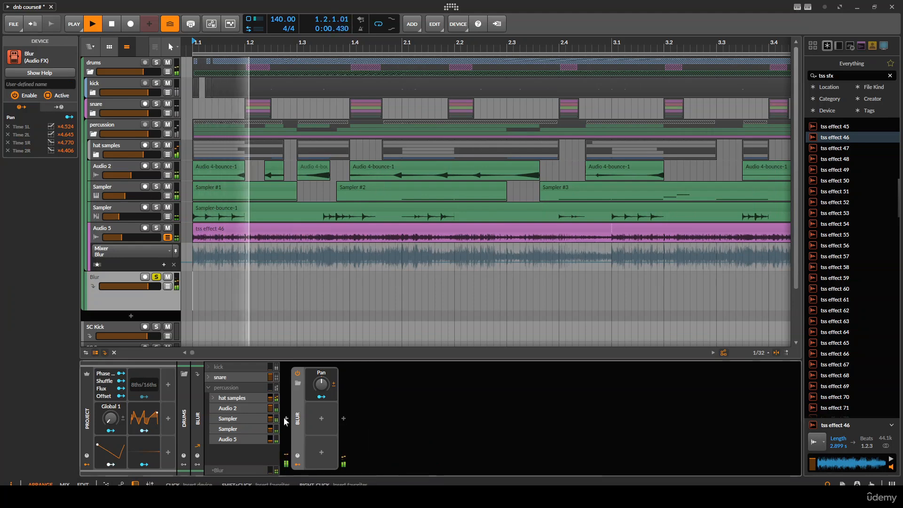
{"action": "left_click", "coordinate": [284, 417]}
{"action": "type", "text": "over"}
{"action": "key", "text": "Return"}
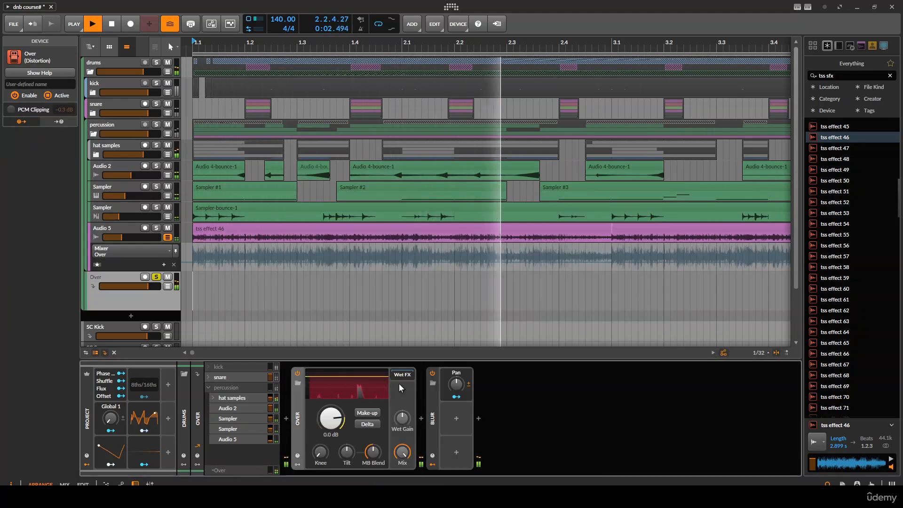
{"action": "mouse_move", "coordinate": [370, 391]}
{"action": "left_mouse_down"}
{"action": "mouse_move", "coordinate": [378, 400]}
{"action": "mouse_move", "coordinate": [362, 391]}
{"action": "left_mouse_up"}
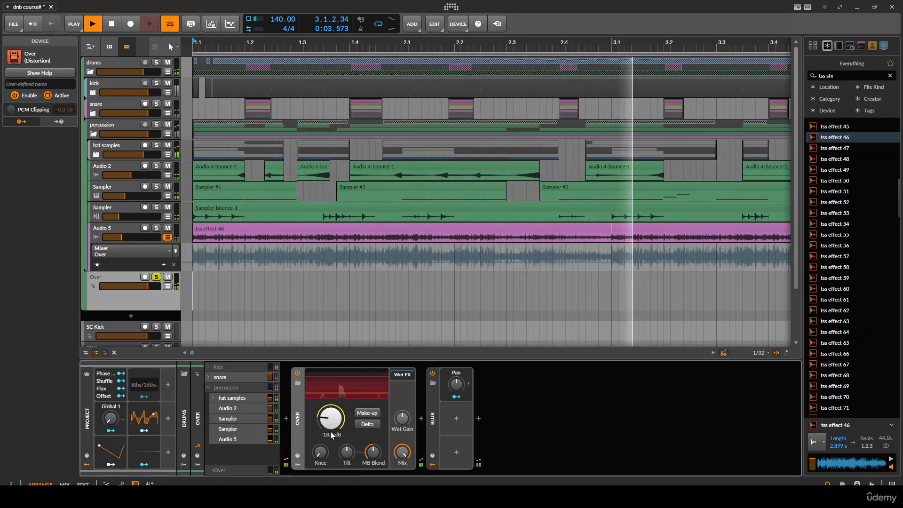
- Insert a Convolution reverb after the Over distortion on the FX track
{"action": "double_click", "coordinate": [299, 416]}
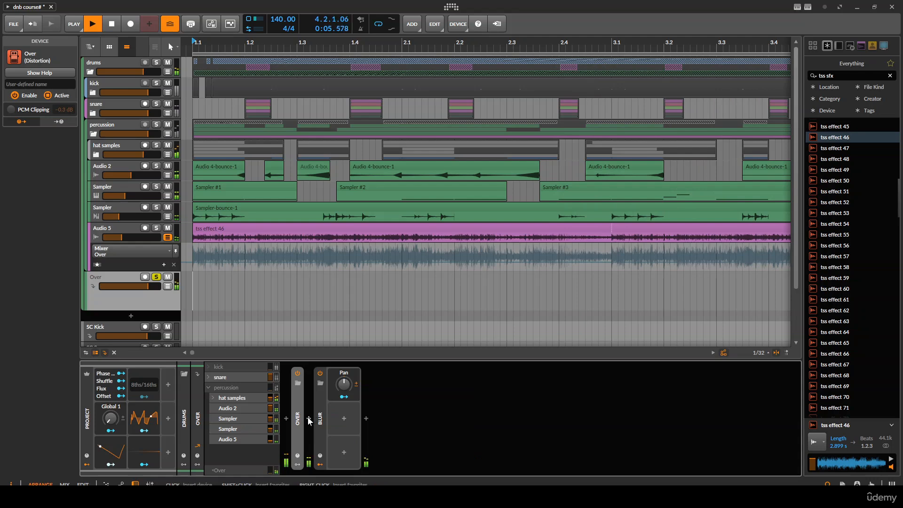
{"action": "left_click", "coordinate": [321, 418]}
{"action": "type", "text": "co"}
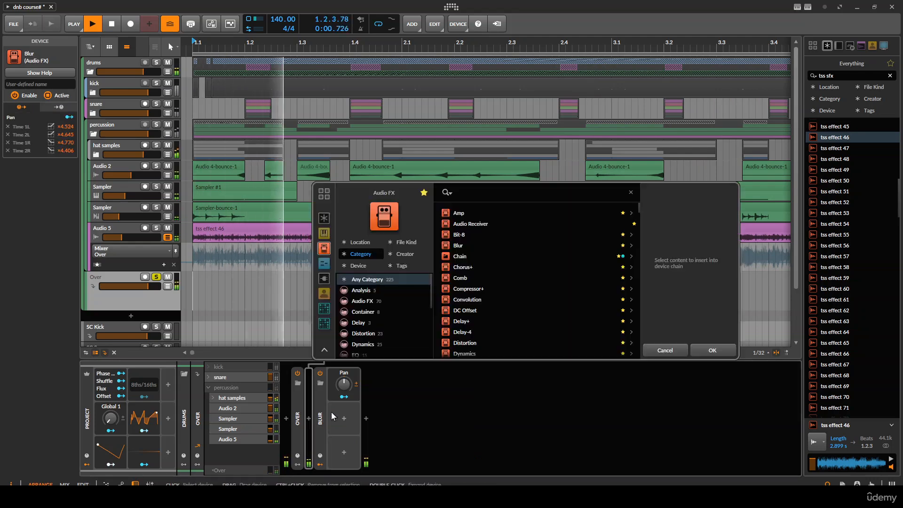
{"action": "type", "text": "nv"}
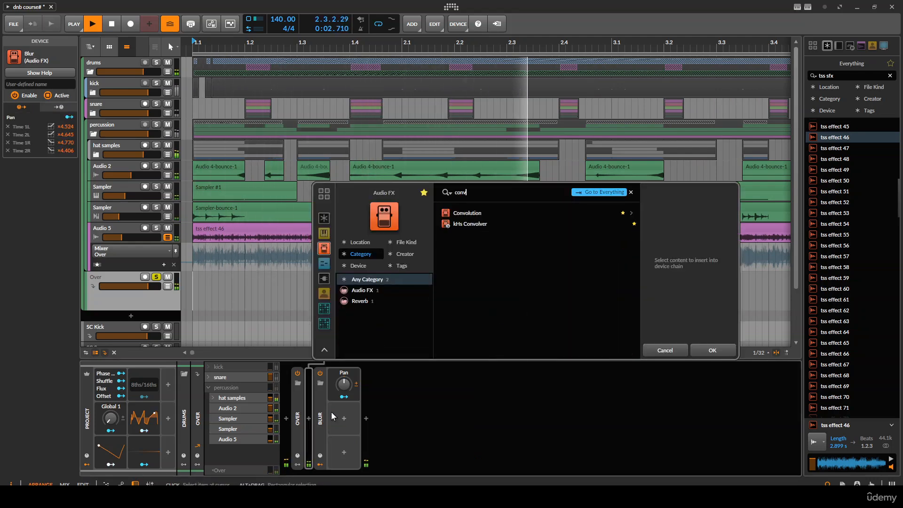
{"action": "key", "text": "Return"}
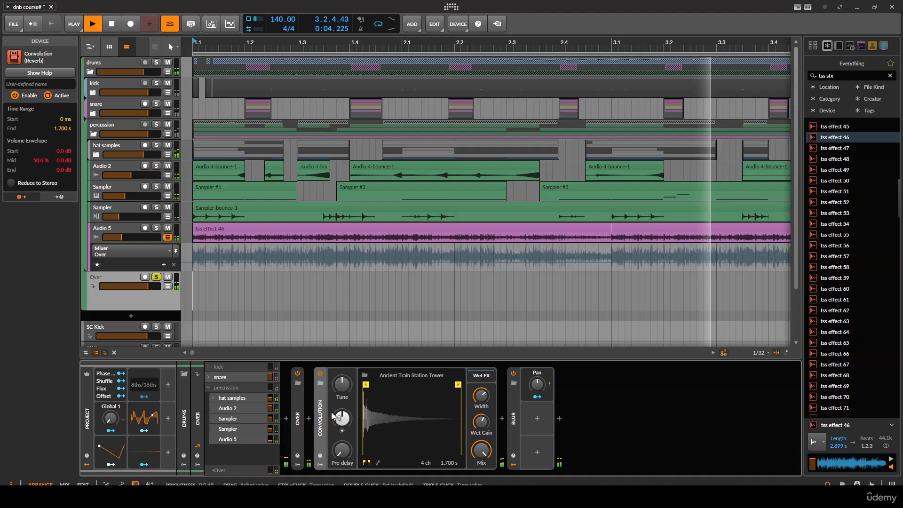
- Preview several Real Rooms impulses for the Convolution and cancel the impulse browser
{"action": "left_click", "coordinate": [410, 374]}
{"action": "left_click", "coordinate": [418, 232]}
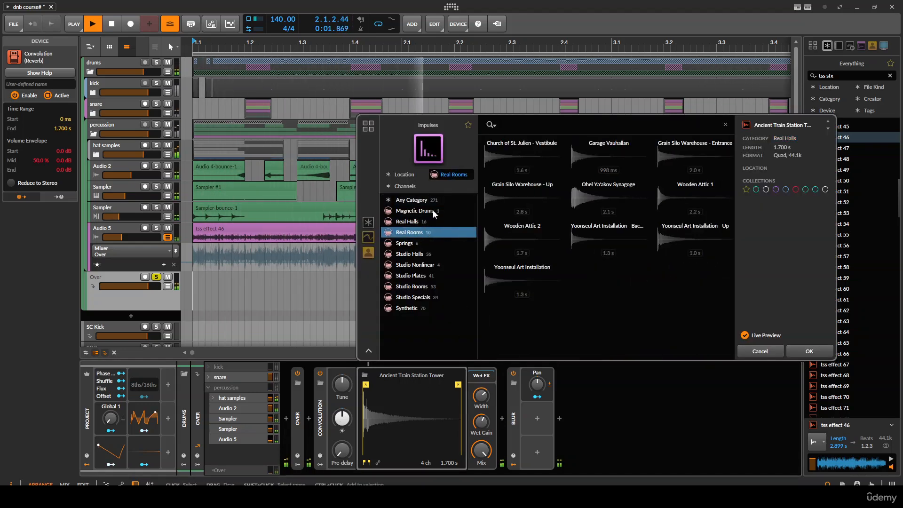
{"action": "left_click", "coordinate": [522, 197]}
{"action": "left_click", "coordinate": [601, 202]}
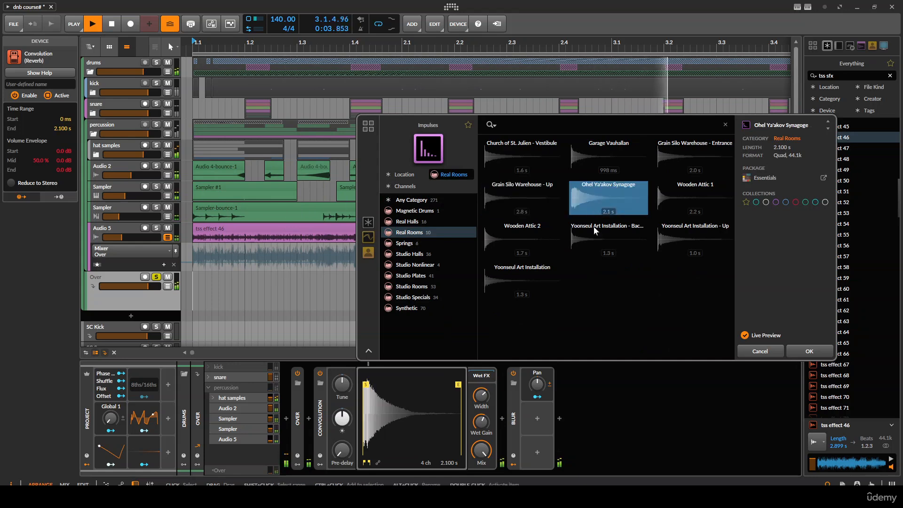
{"action": "left_click", "coordinate": [681, 238]}
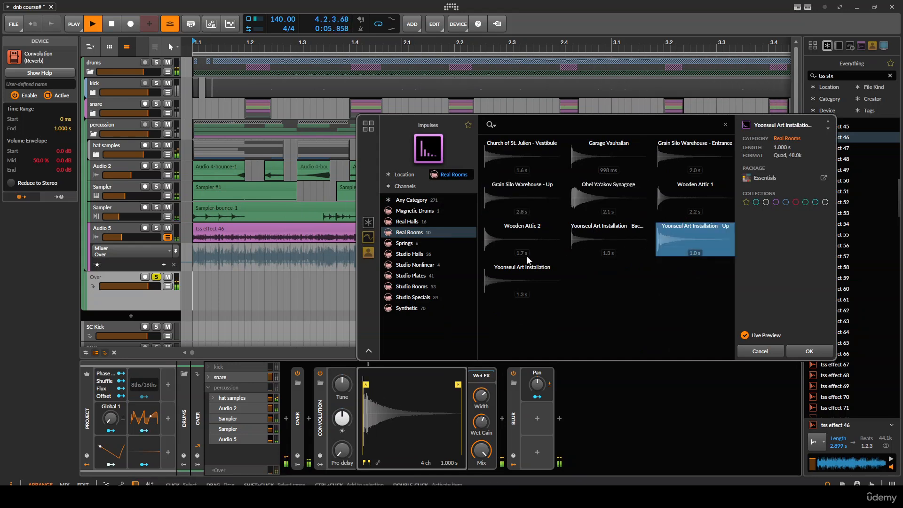
{"action": "left_click_drag", "start_coordinate": [752, 341], "coordinate": [741, 336]}
{"action": "left_click", "coordinate": [749, 346]}
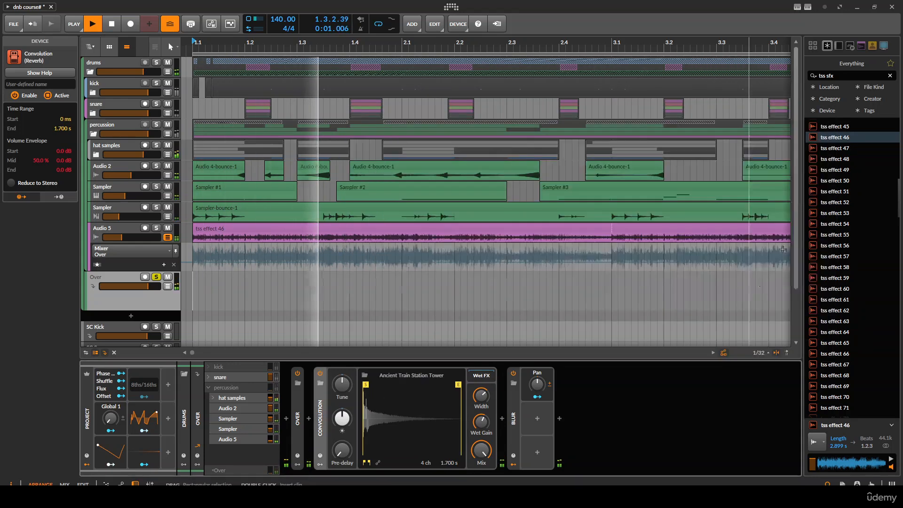
- Search the browser for ds hat, audition hat samples, and load VS_DS_Hat (6) as the Convolution impulse
{"action": "type", "text": "ds hat"}
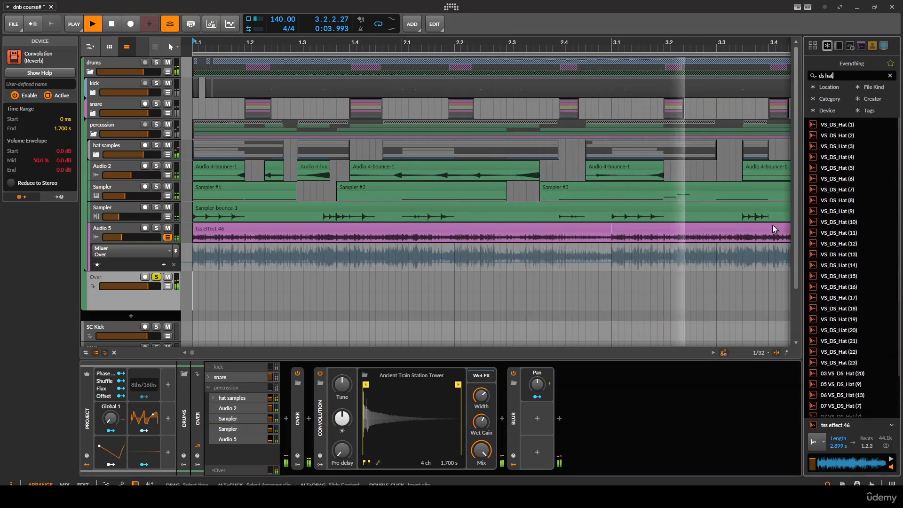
{"action": "left_click", "coordinate": [837, 237]}
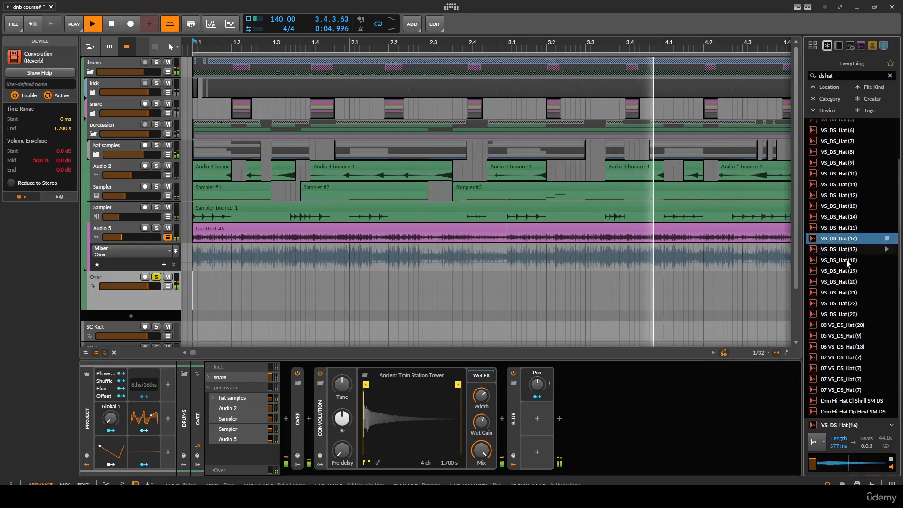
{"action": "left_click", "coordinate": [843, 272]}
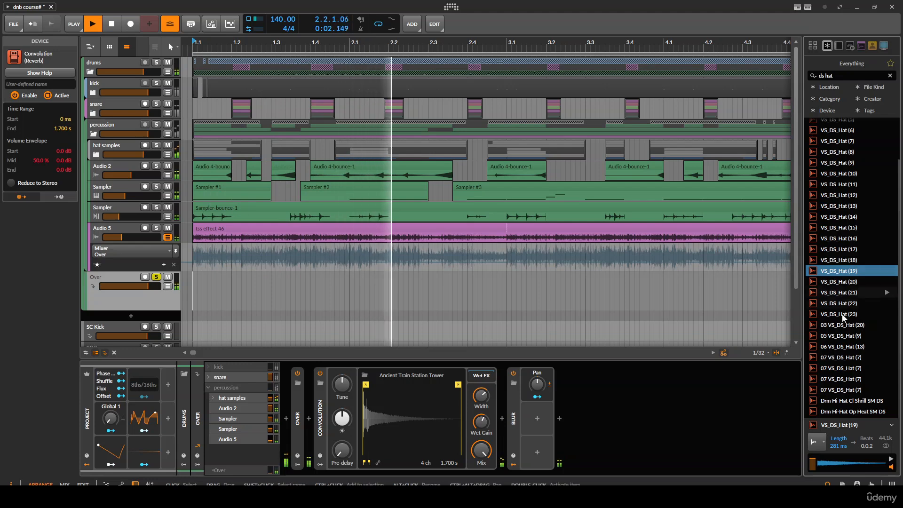
{"action": "scroll", "coordinate": [859, 223], "scroll_direction": "up", "scroll_amount": 3}
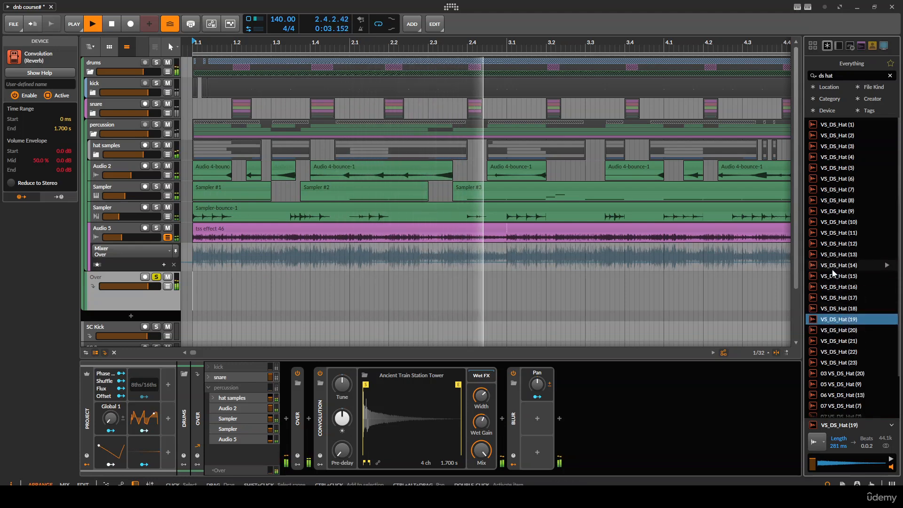
{"action": "left_click", "coordinate": [830, 202]}
{"action": "left_click", "coordinate": [836, 179]}
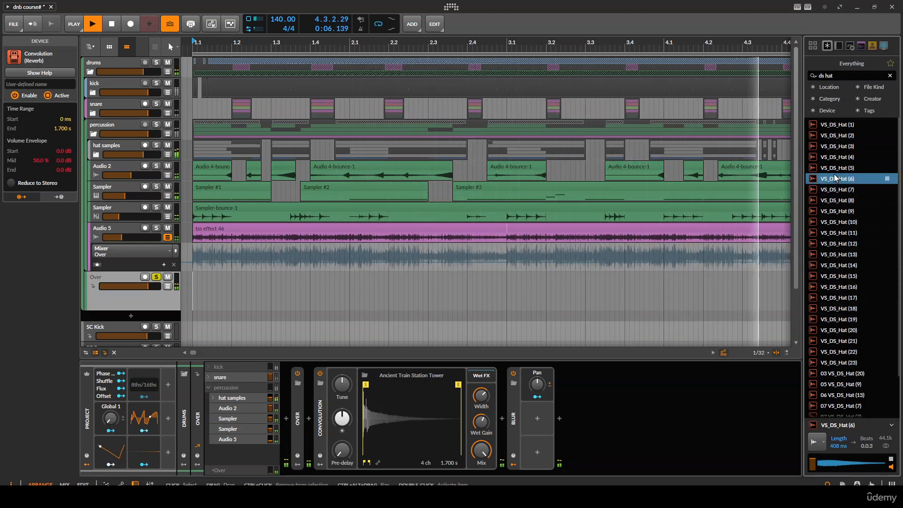
{"action": "left_click_drag", "start_coordinate": [839, 179], "coordinate": [417, 406]}
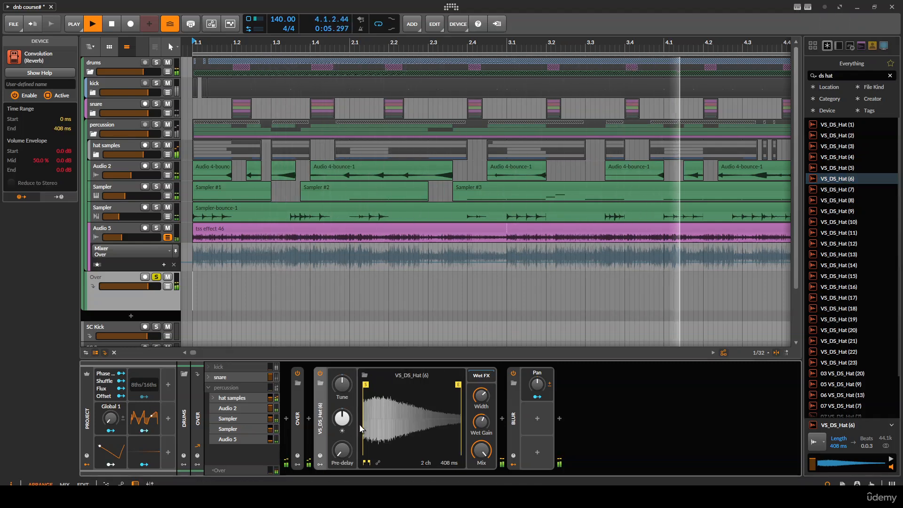
- Add an EQ+ after the Blur with a low-cut near 711 Hz, a 9.21 kHz boost and a 1.86 kHz cut
{"action": "left_click", "coordinate": [560, 419]}
{"action": "type", "text": "eq"}
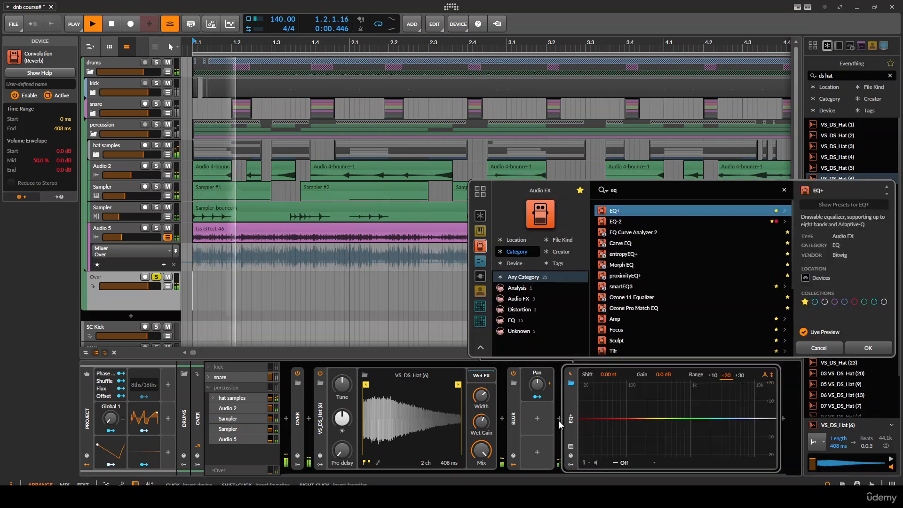
{"action": "key", "text": "Return"}
{"action": "left_click", "coordinate": [583, 427]}
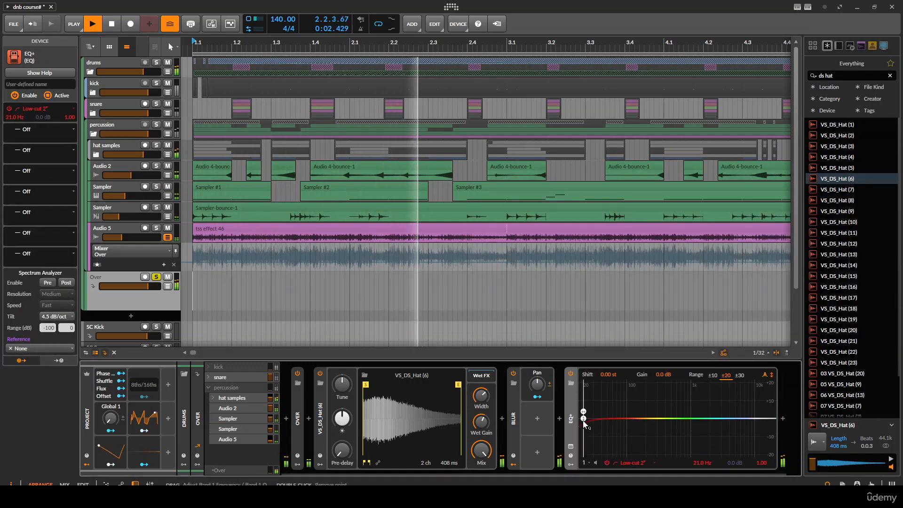
{"action": "left_click_drag", "start_coordinate": [584, 421], "coordinate": [682, 418]}
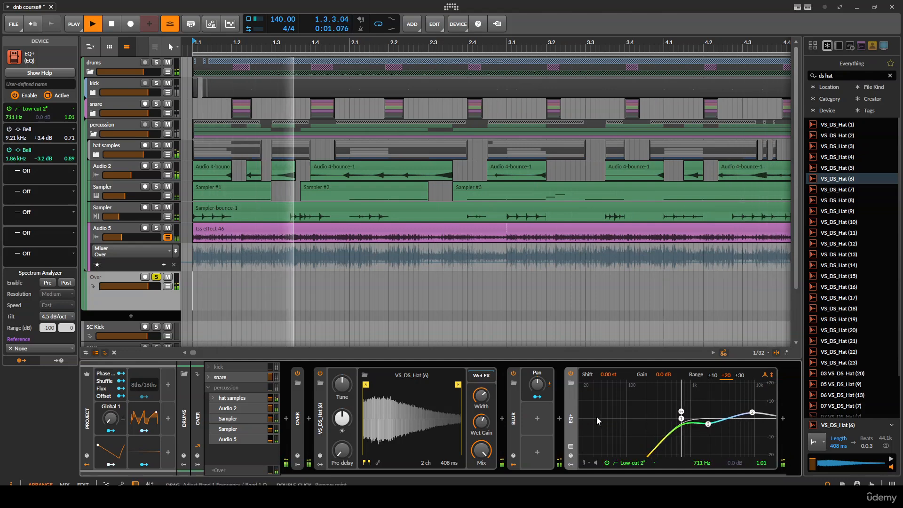
{"action": "double_click", "coordinate": [571, 420]}
{"action": "scroll", "coordinate": [397, 298], "scroll_direction": "down", "scroll_amount": 2}
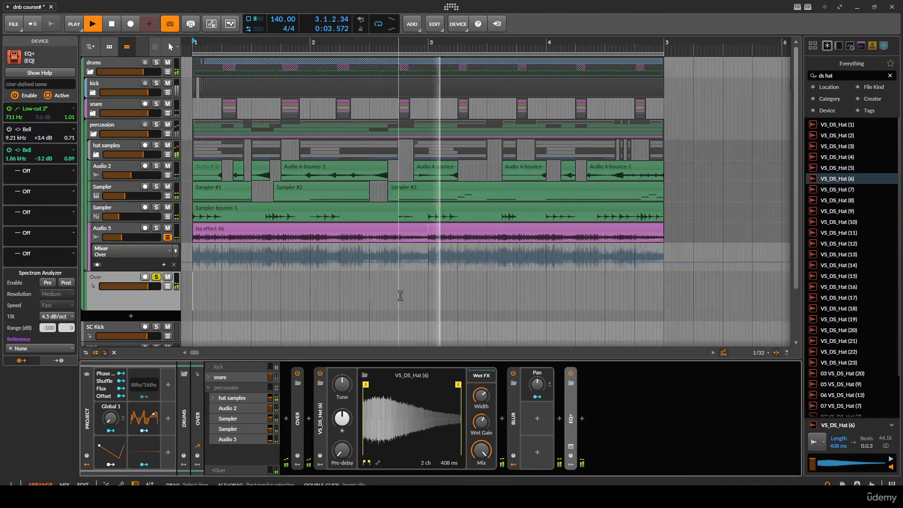
{"action": "scroll", "coordinate": [286, 288], "scroll_direction": "up", "scroll_amount": 2}
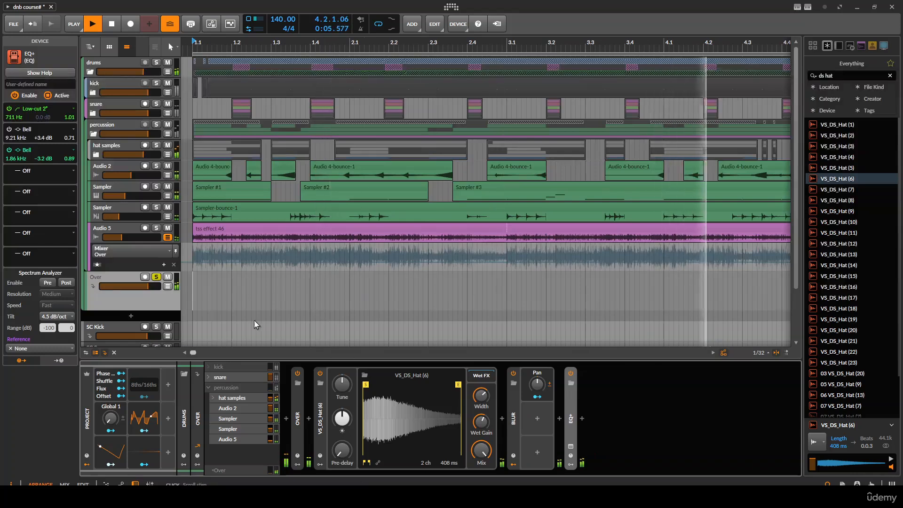
- Lower the Over return track's volume to about -5.5 dB and unsolo it
{"action": "left_click_drag", "start_coordinate": [144, 287], "coordinate": [132, 288]}
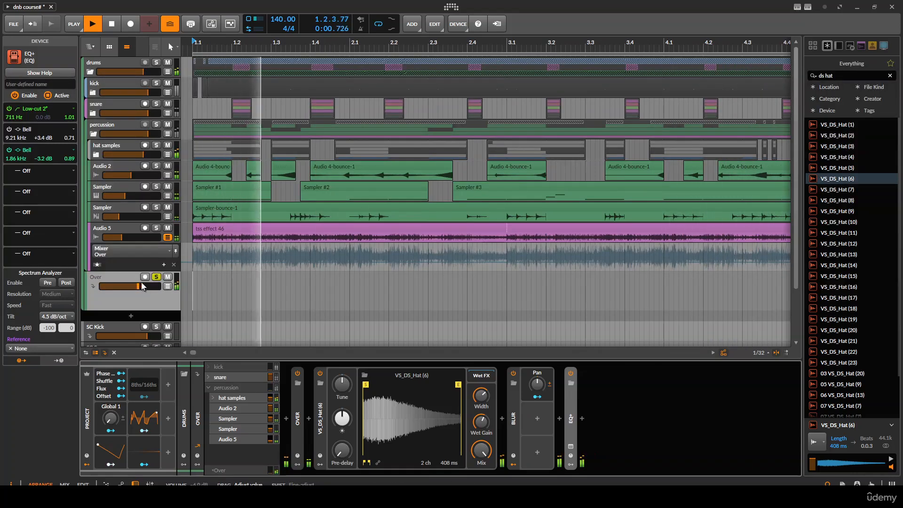
{"action": "left_click", "coordinate": [156, 277]}
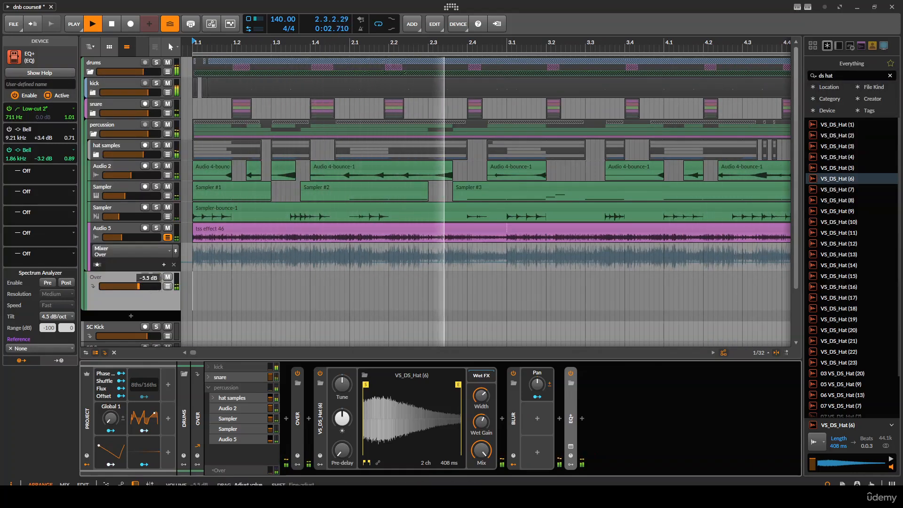
- Shape the Convolution's impulse envelope for a shorter decay and set its pre-delay to 9.00 ms
{"action": "left_click", "coordinate": [378, 464]}
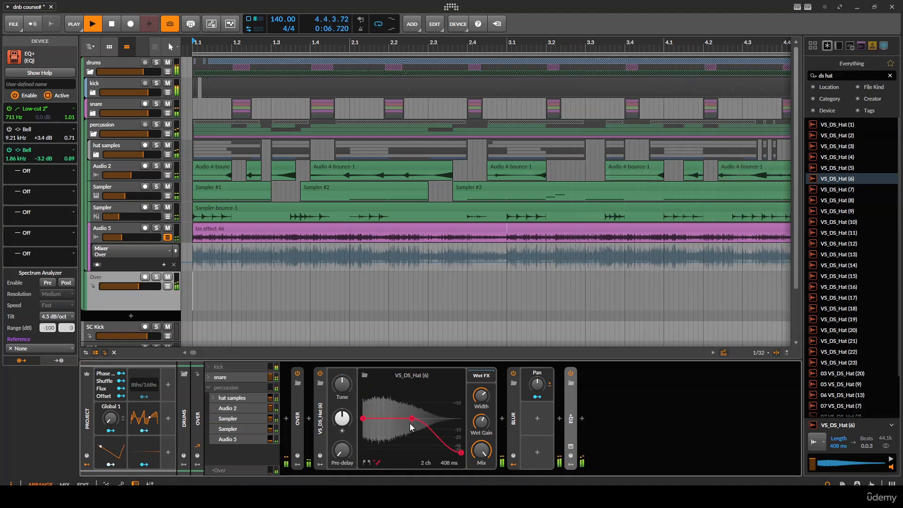
{"action": "left_click_drag", "start_coordinate": [412, 419], "coordinate": [409, 451]}
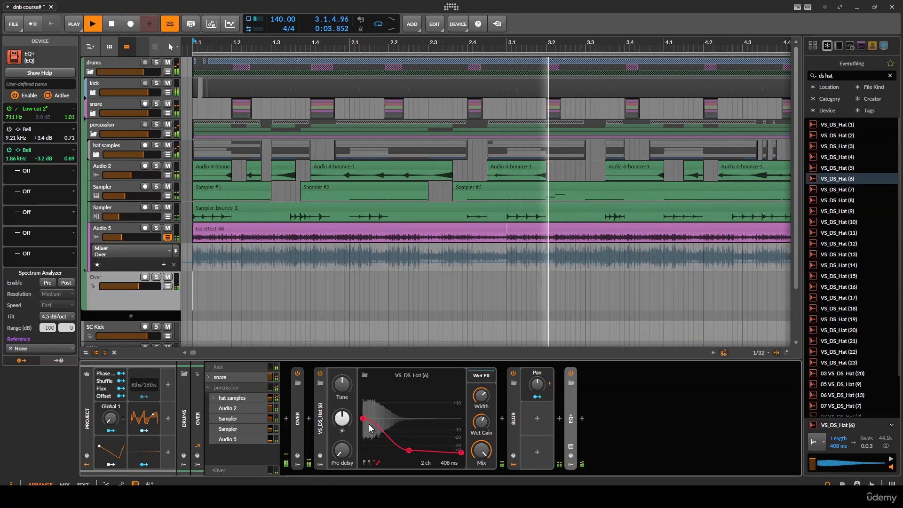
{"action": "left_click_drag", "start_coordinate": [363, 420], "coordinate": [363, 417]}
{"action": "left_click_drag", "start_coordinate": [342, 454], "coordinate": [342, 436]}
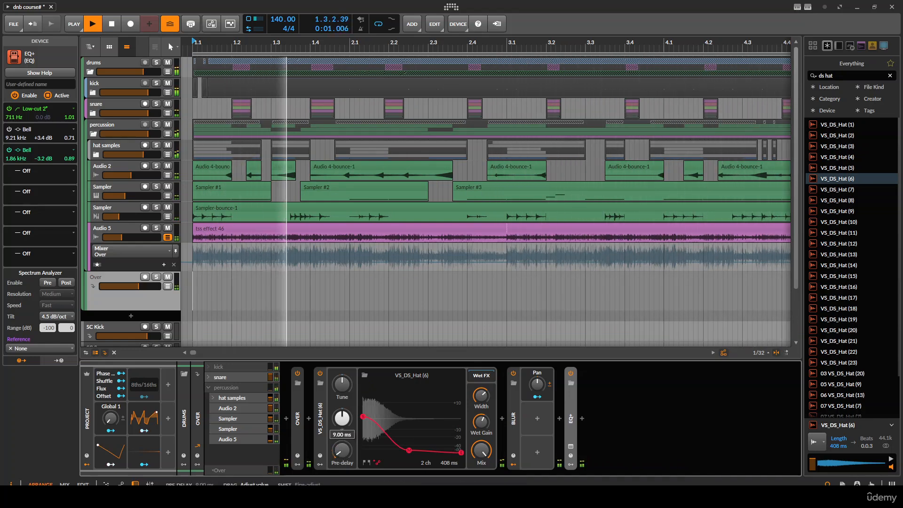
{"action": "left_click_drag", "start_coordinate": [482, 462], "coordinate": [483, 464]}
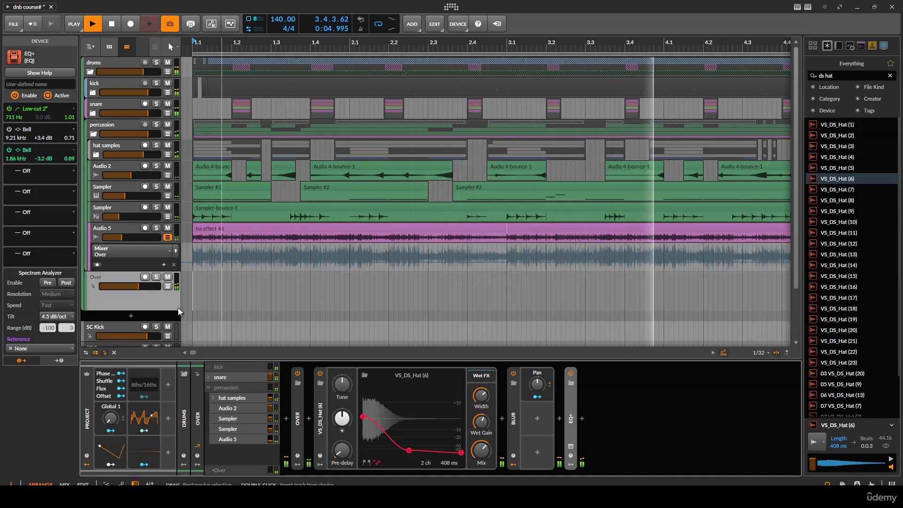
- Set the kick's send to the Over return to about -14.4 dB
{"action": "left_click_drag", "start_coordinate": [137, 288], "coordinate": [136, 288]}
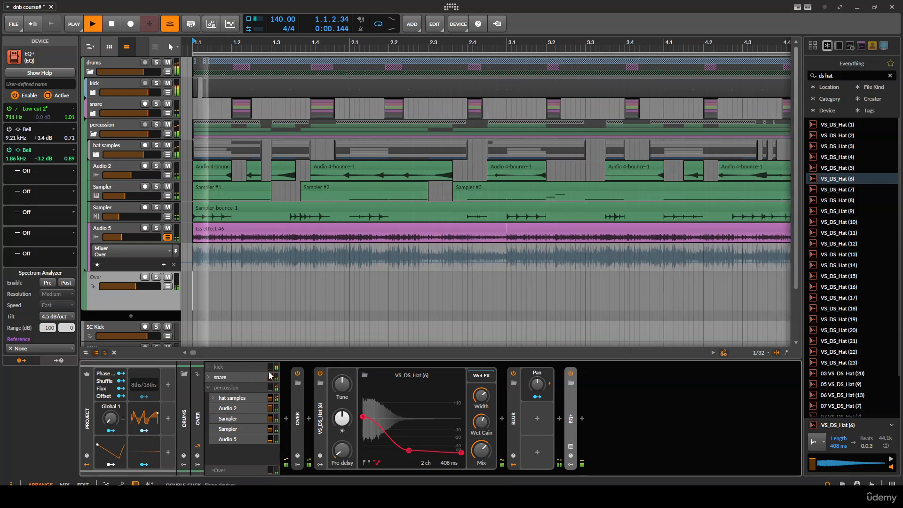
{"action": "left_click_drag", "start_coordinate": [270, 377], "coordinate": [270, 367]}
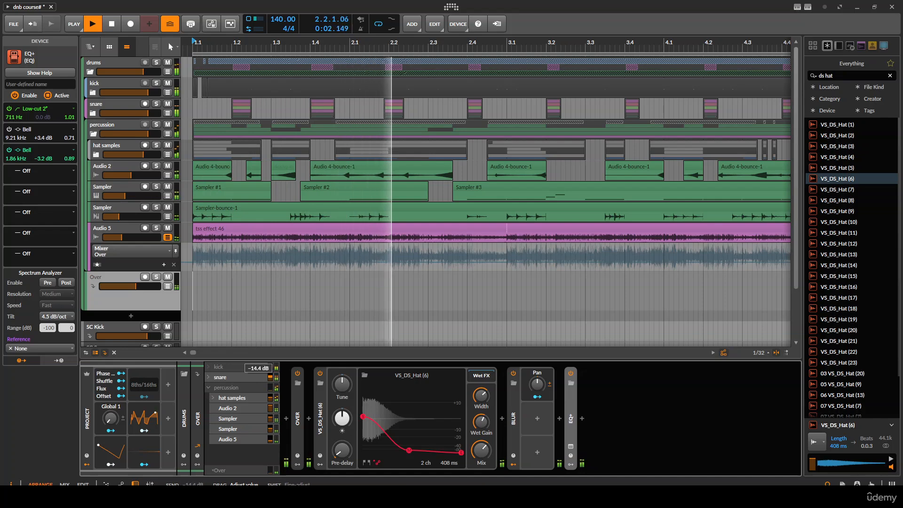
- Expand the Over distortion device and lower the Over return's volume, comparing it muted and unmuted
{"action": "left_click", "coordinate": [297, 419]}
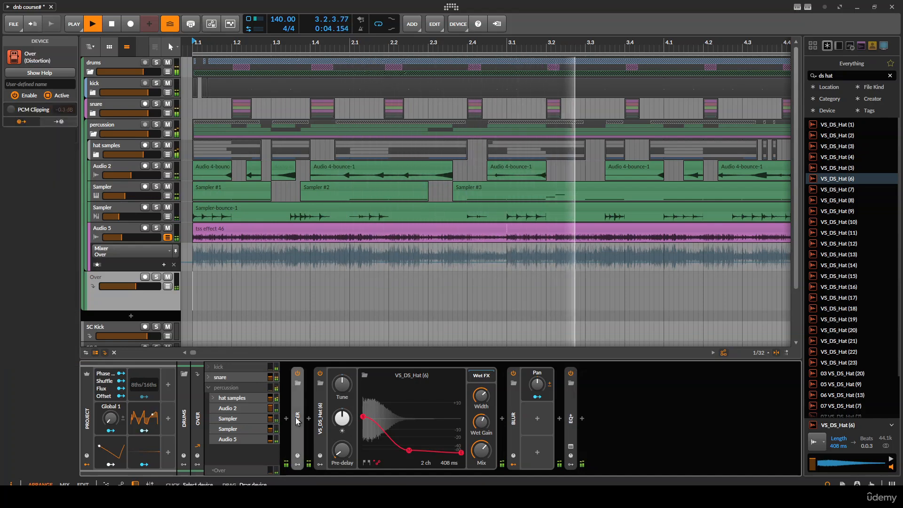
{"action": "left_click", "coordinate": [297, 420]}
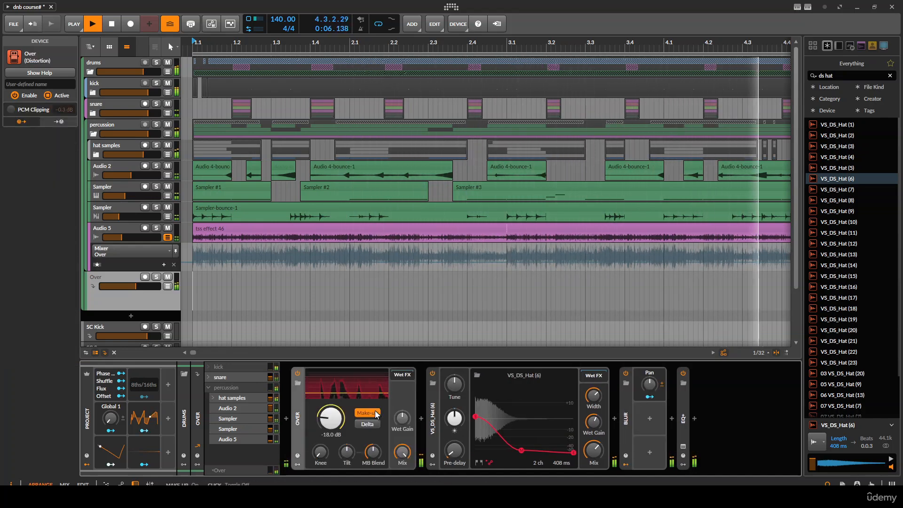
{"action": "left_click_drag", "start_coordinate": [134, 288], "coordinate": [120, 286]}
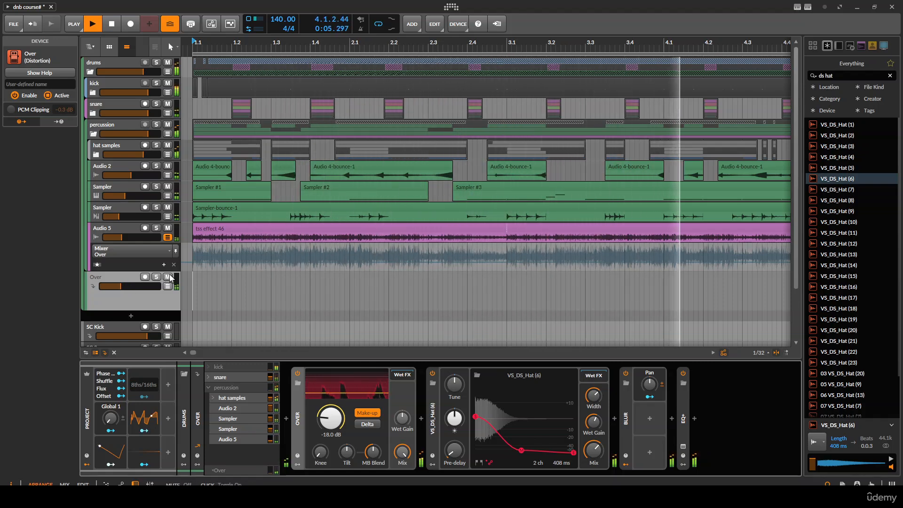
{"action": "left_click", "coordinate": [168, 277]}
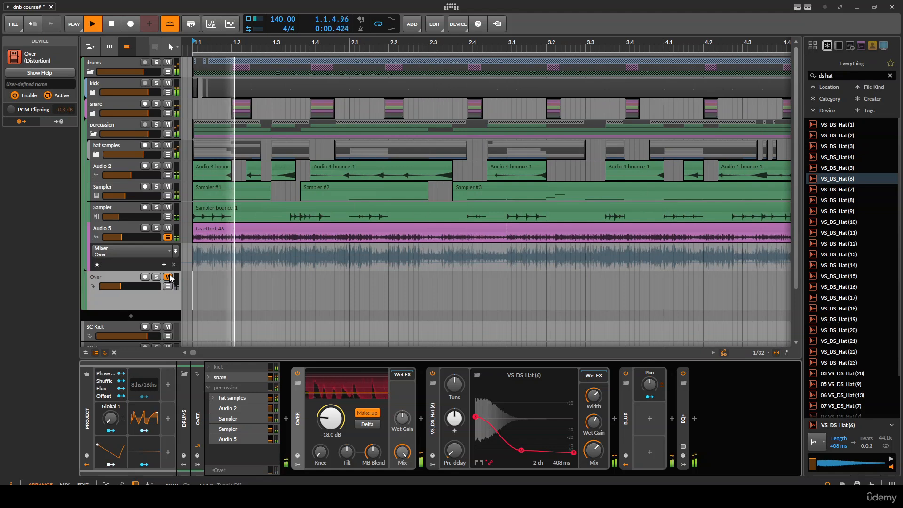
{"action": "left_click", "coordinate": [168, 277]}
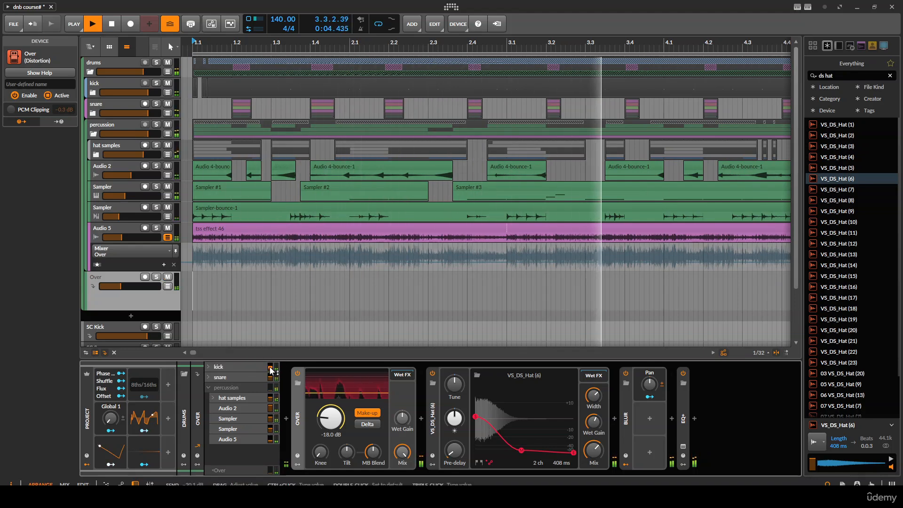
- Expand the EQ+ on the Over return to inspect its curve, then collapse it
{"action": "left_click", "coordinate": [684, 406]}
{"action": "left_click", "coordinate": [685, 406]}
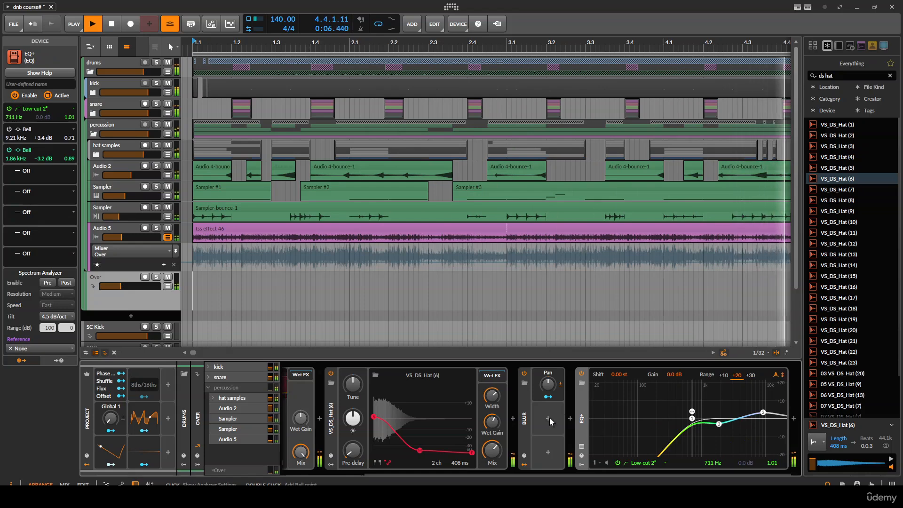
{"action": "left_click", "coordinate": [685, 414]}
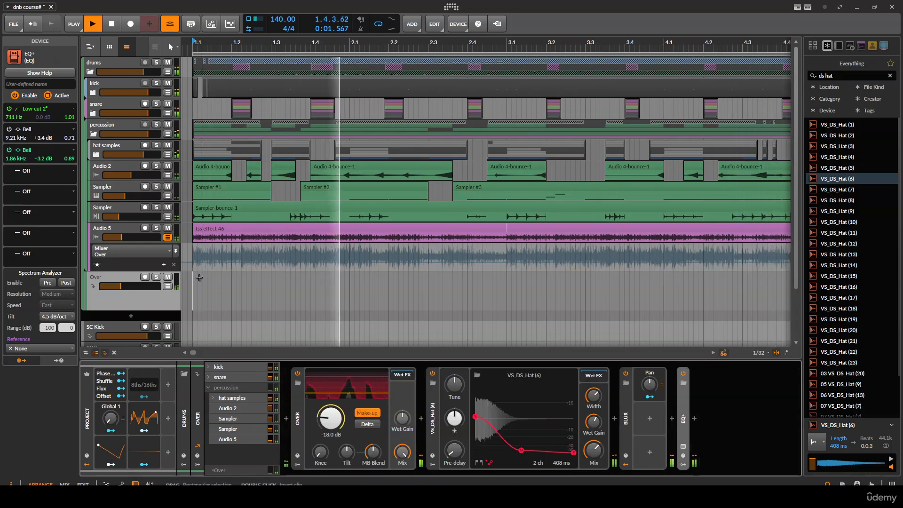
- Solo the Over return, lower the kick's send to it slightly, and unsolo it
{"action": "left_click", "coordinate": [157, 278]}
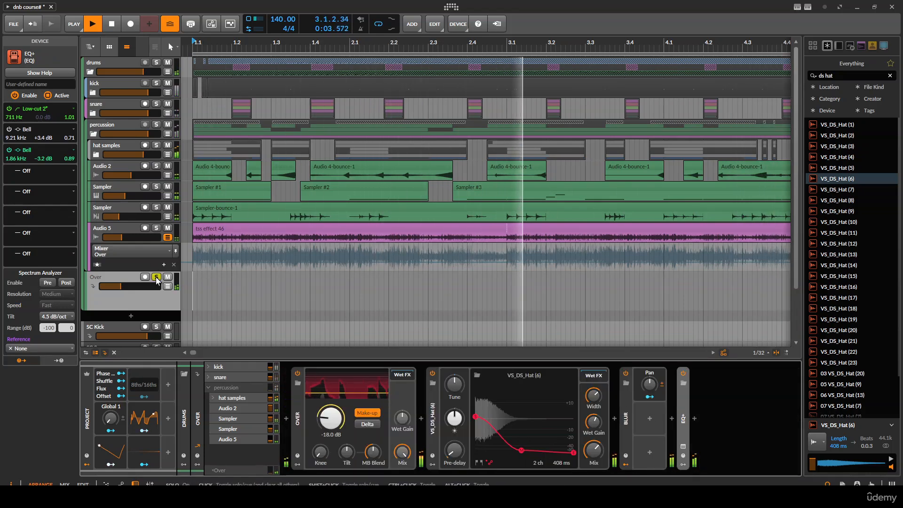
{"action": "left_click_drag", "start_coordinate": [270, 367], "coordinate": [270, 360]}
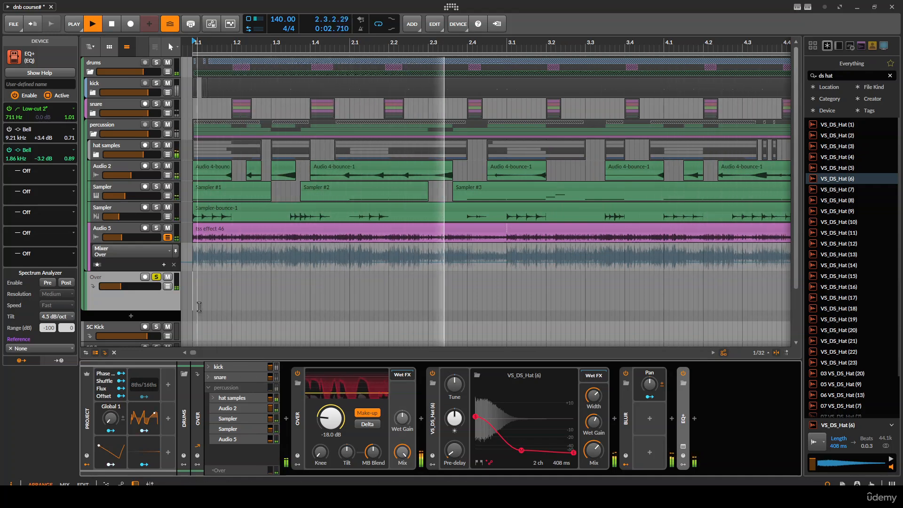
{"action": "left_click", "coordinate": [157, 278]}
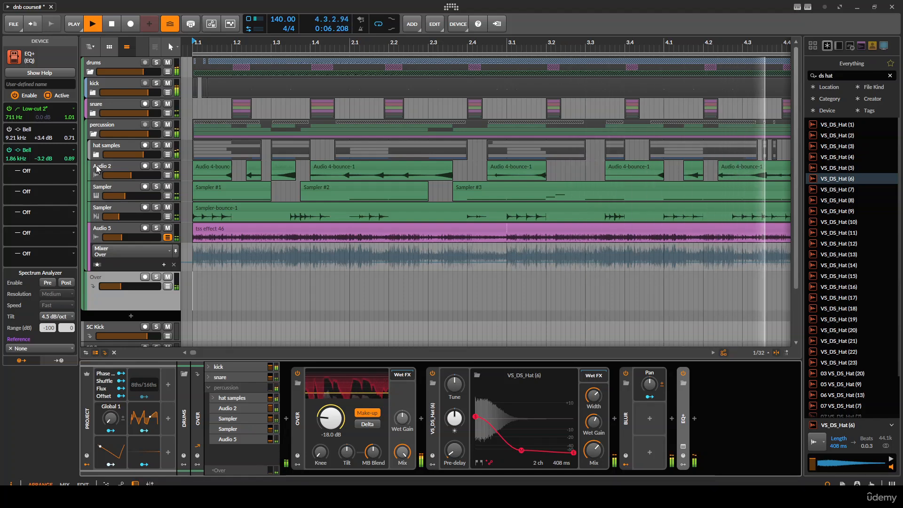
- Select the percussion group track and solo it during playback
{"action": "left_click", "coordinate": [93, 134]}
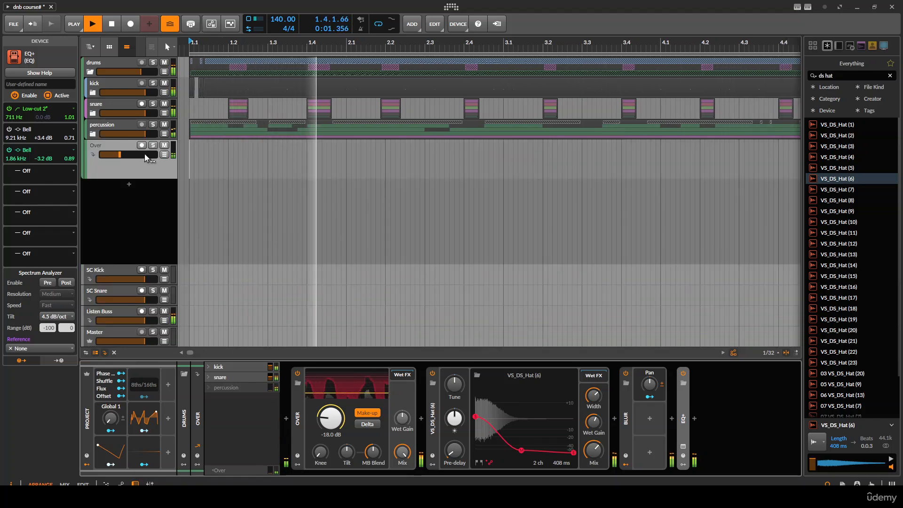
{"action": "left_click", "coordinate": [109, 126]}
{"action": "key", "text": "space"}
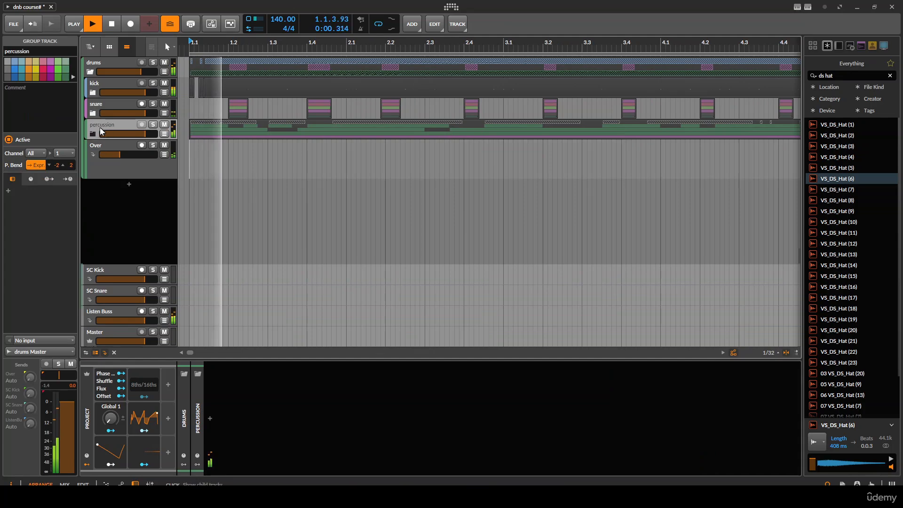
{"action": "left_click", "coordinate": [93, 134]}
{"action": "key", "text": "s"}
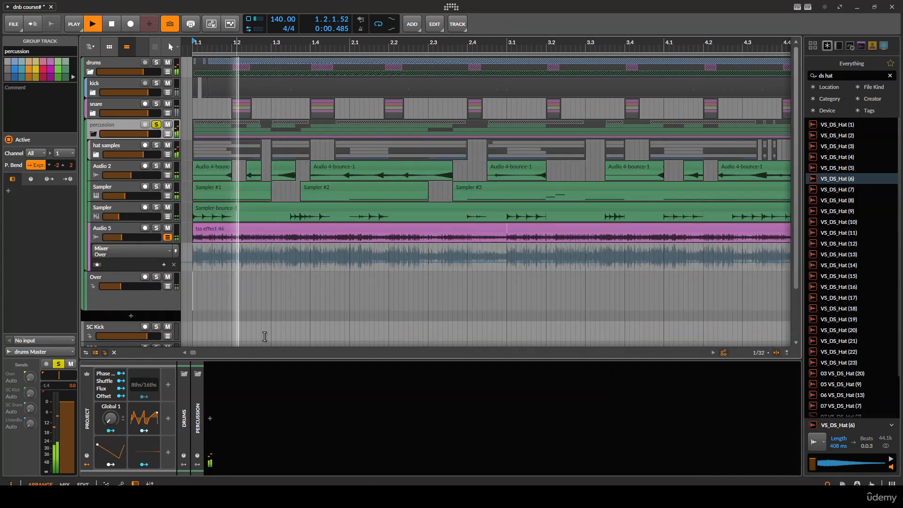
- Insert a Peak Limiter on the percussion group, try a -10.0 dB ceiling, and delete it
{"action": "left_click", "coordinate": [210, 419]}
{"action": "type", "text": "lim"}
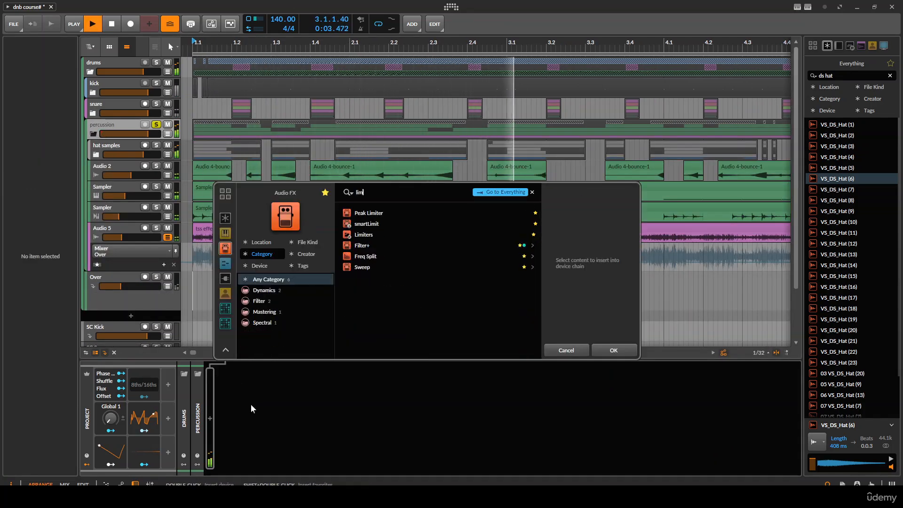
{"action": "key", "text": "Return"}
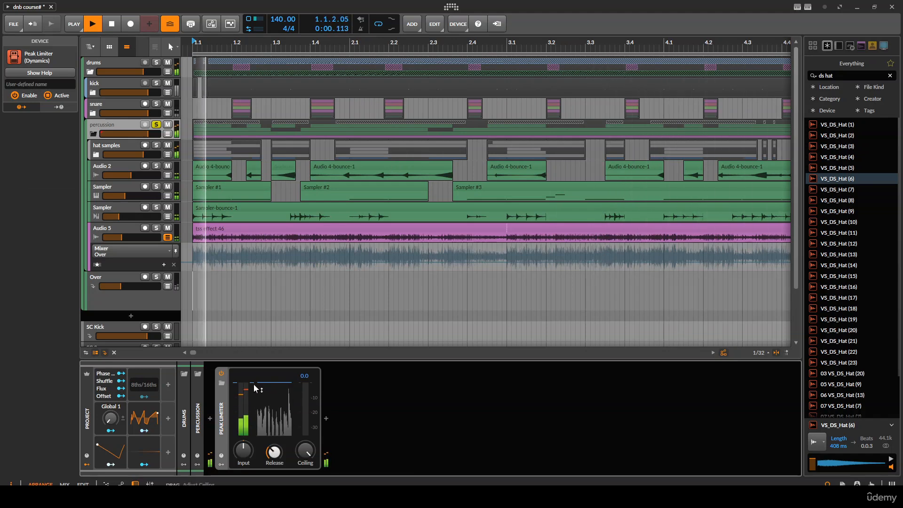
{"action": "left_click_drag", "start_coordinate": [255, 388], "coordinate": [257, 404]}
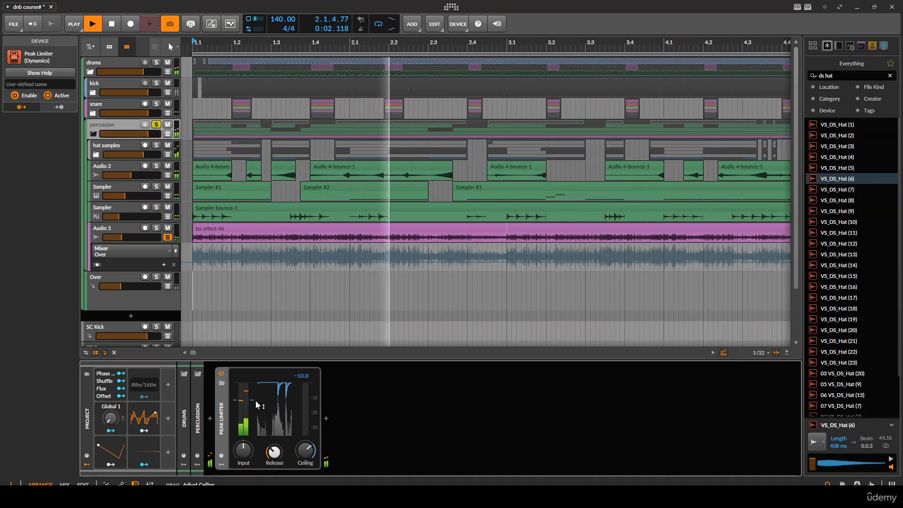
{"action": "key", "text": "Delete"}
- Insert an Over distortion on the percussion group and set its drive to -2.0 dB
{"action": "left_click", "coordinate": [210, 418]}
{"action": "type", "text": "ove"}
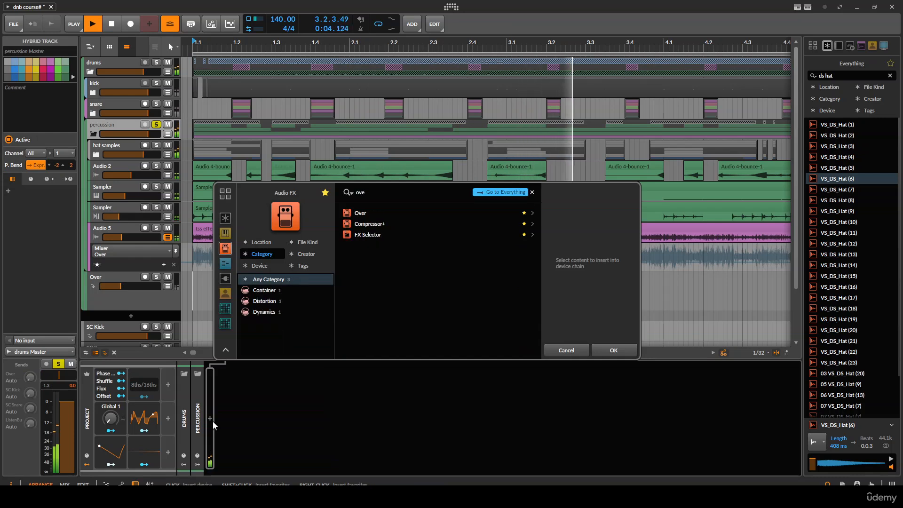
{"action": "type", "text": "r"}
{"action": "key", "text": "Down"}
{"action": "key", "text": "Return"}
{"action": "left_click_drag", "start_coordinate": [253, 421], "coordinate": [243, 376]}
{"action": "left_click_drag", "start_coordinate": [249, 426], "coordinate": [249, 397]}
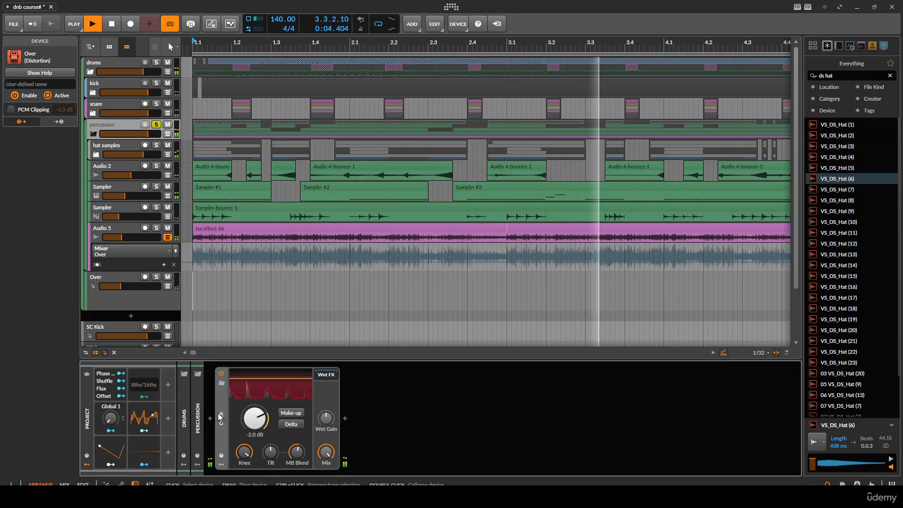
- Expand the hat samples group to show its individual hat tracks
{"action": "left_click", "coordinate": [99, 159]}
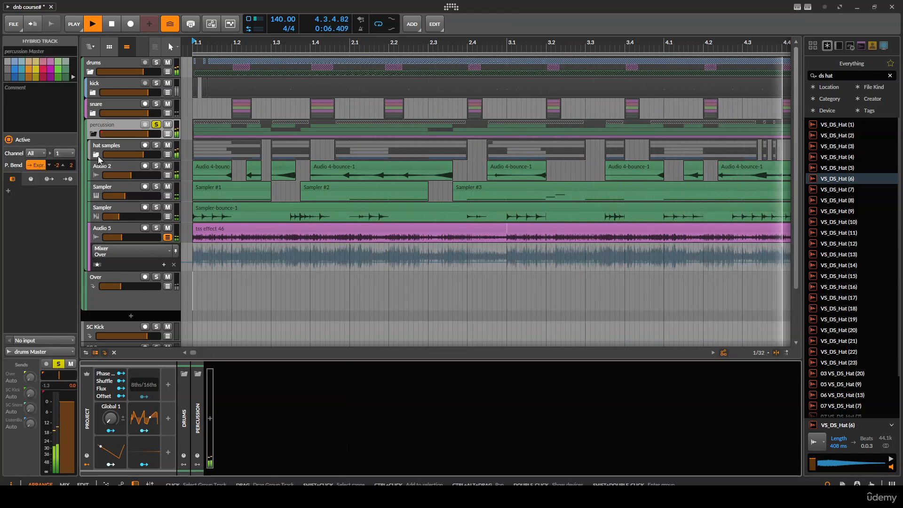
{"action": "left_click", "coordinate": [98, 156]}
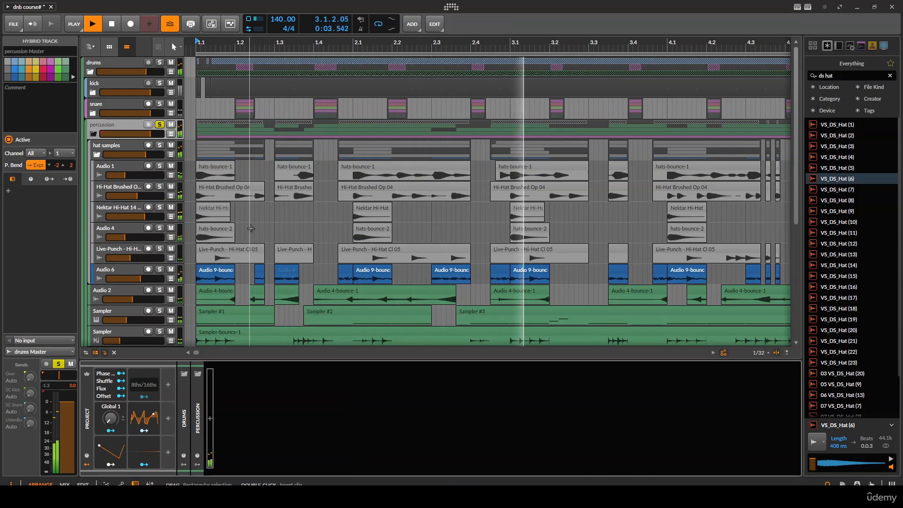
{"action": "scroll", "coordinate": [250, 228], "scroll_direction": "down", "scroll_amount": 3}
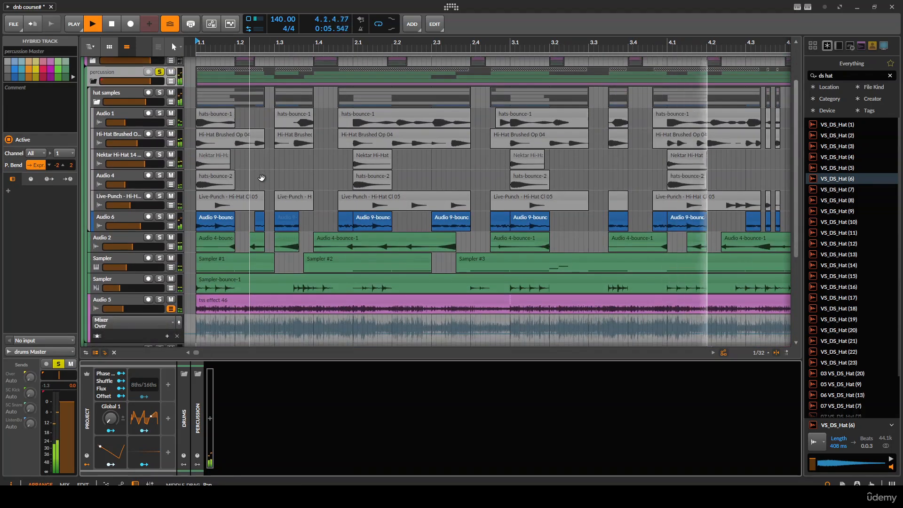
{"action": "scroll", "coordinate": [261, 175], "scroll_direction": "down", "scroll_amount": 2}
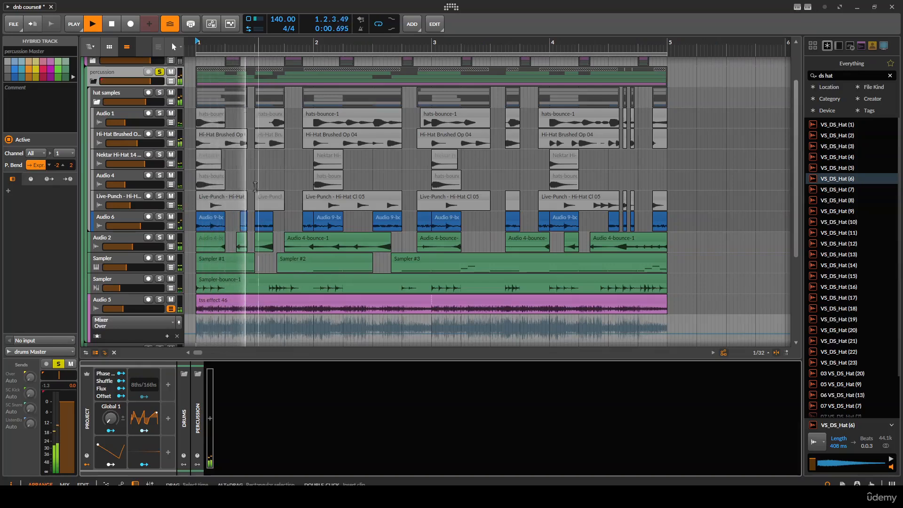
{"action": "scroll", "coordinate": [243, 198], "scroll_direction": "up", "scroll_amount": 1}
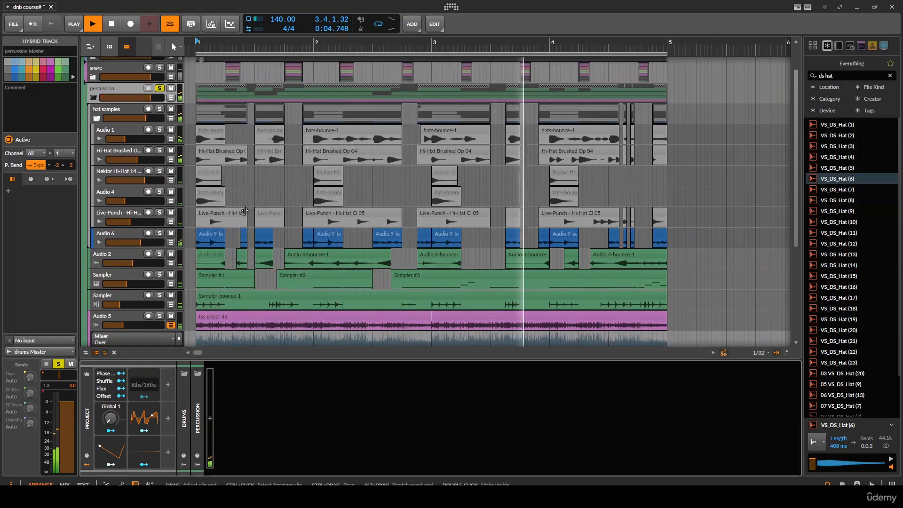
{"action": "scroll", "coordinate": [329, 252], "scroll_direction": "up", "scroll_amount": 1}
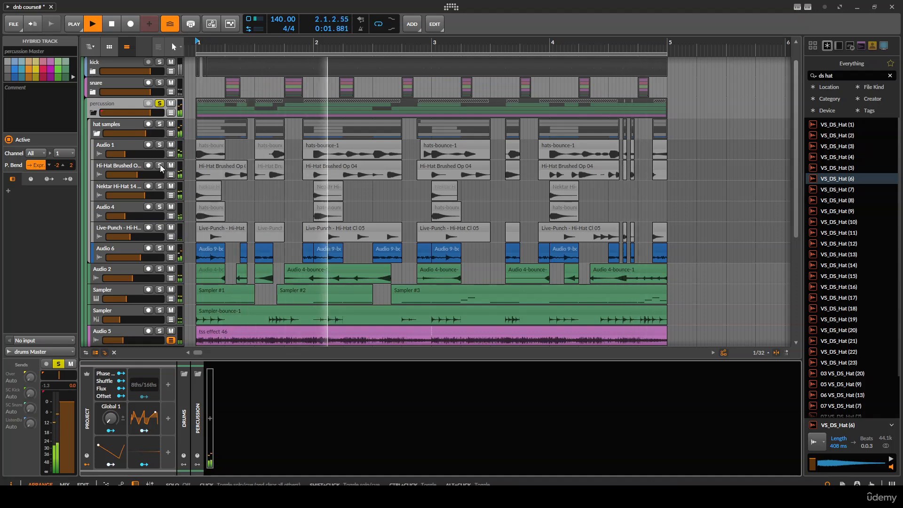
- Select the hat samples group, then solo its Audio 1 track and the Nektar Hi-Hat 14 track
{"action": "left_click", "coordinate": [115, 125]}
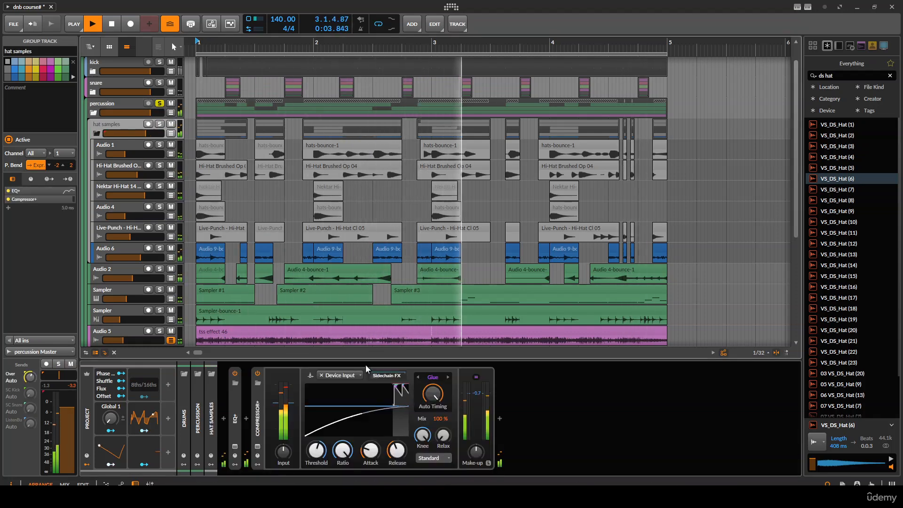
{"action": "left_click", "coordinate": [160, 144]}
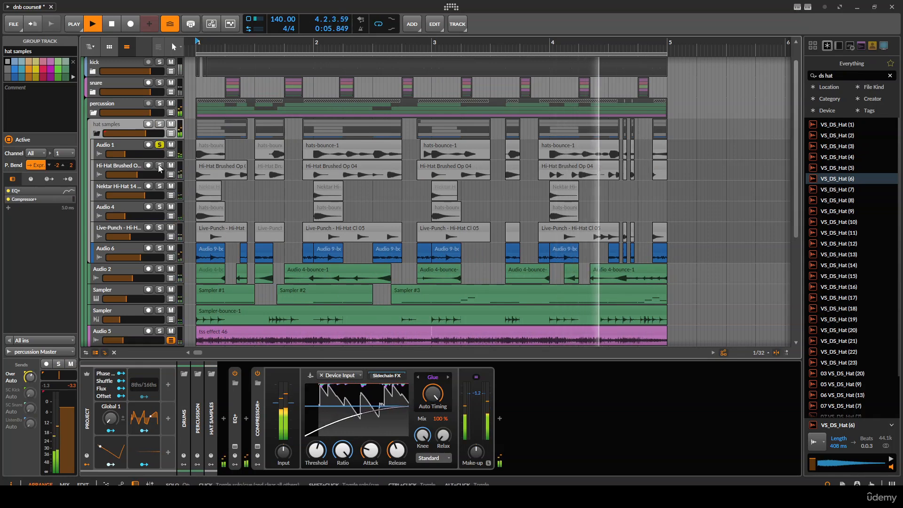
{"action": "left_click", "coordinate": [160, 187]}
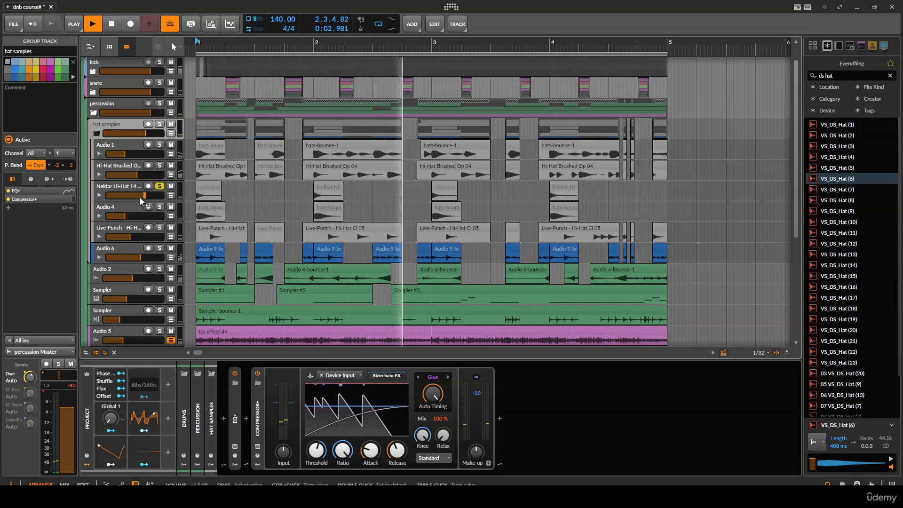
- Insert a Peak Limiter on the Nektar Hi-Hat 14 track and adjust its release
{"action": "left_click_drag", "start_coordinate": [140, 197], "coordinate": [138, 197]}
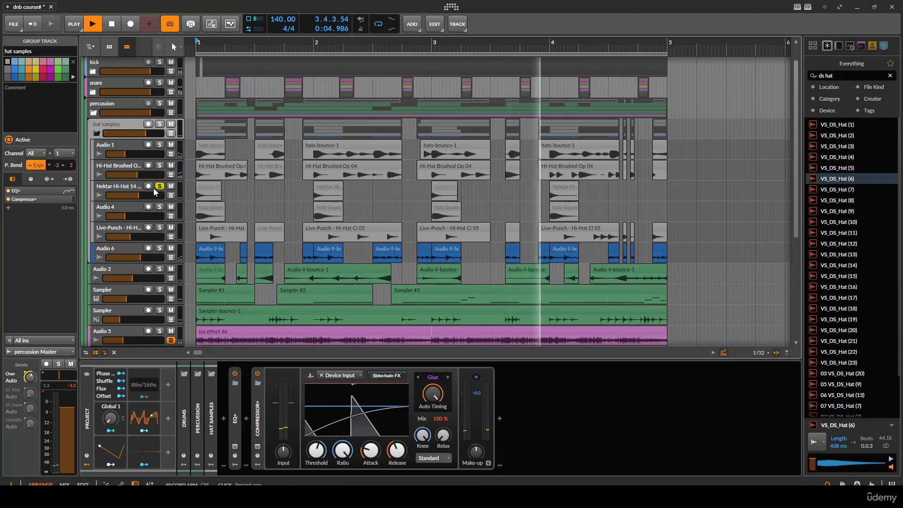
{"action": "left_click", "coordinate": [143, 200]}
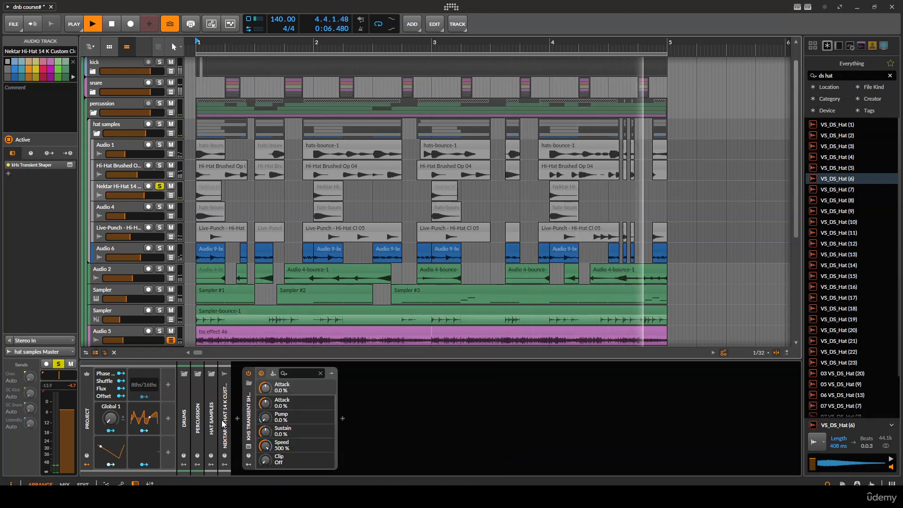
{"action": "left_click", "coordinate": [343, 418]}
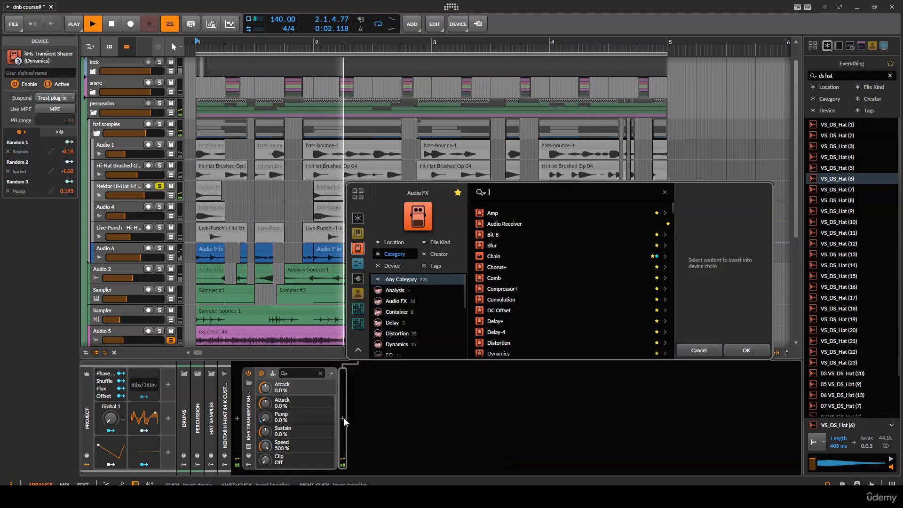
{"action": "type", "text": "lim"}
{"action": "key", "text": "Down"}
{"action": "key", "text": "Return"}
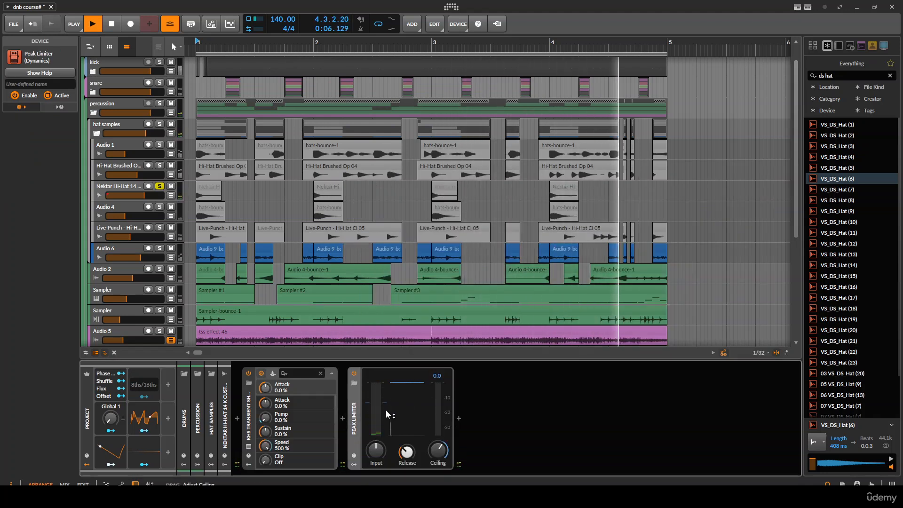
{"action": "left_click_drag", "start_coordinate": [406, 451], "coordinate": [406, 478]}
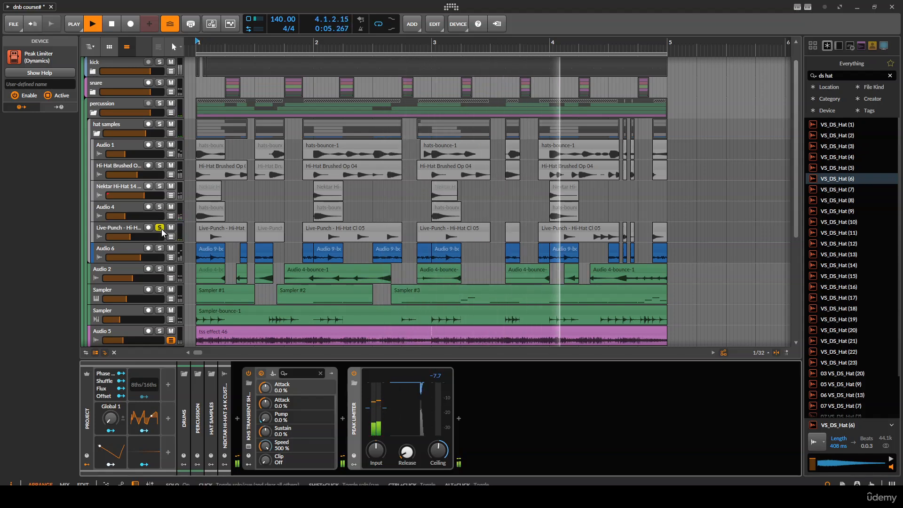
- Review the device chains of each individual hat track in the hat samples group
{"action": "left_click", "coordinate": [121, 230]}
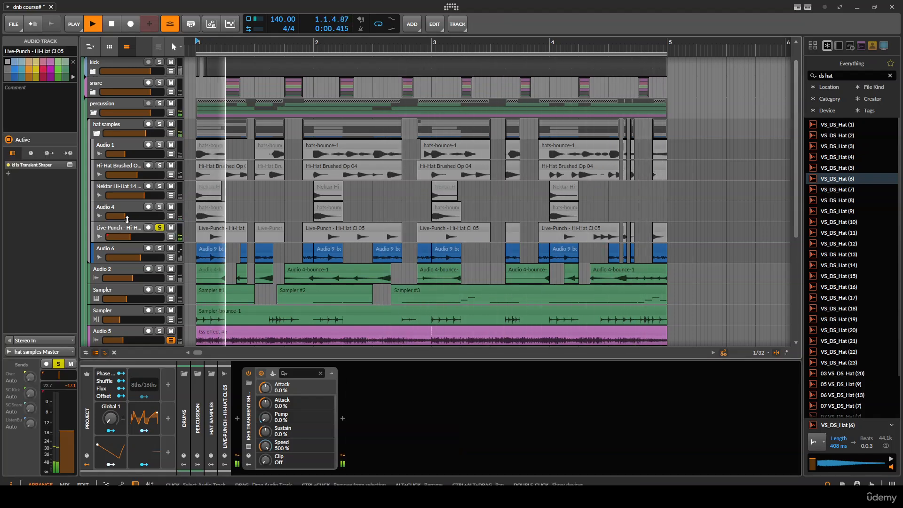
{"action": "left_click", "coordinate": [99, 133]}
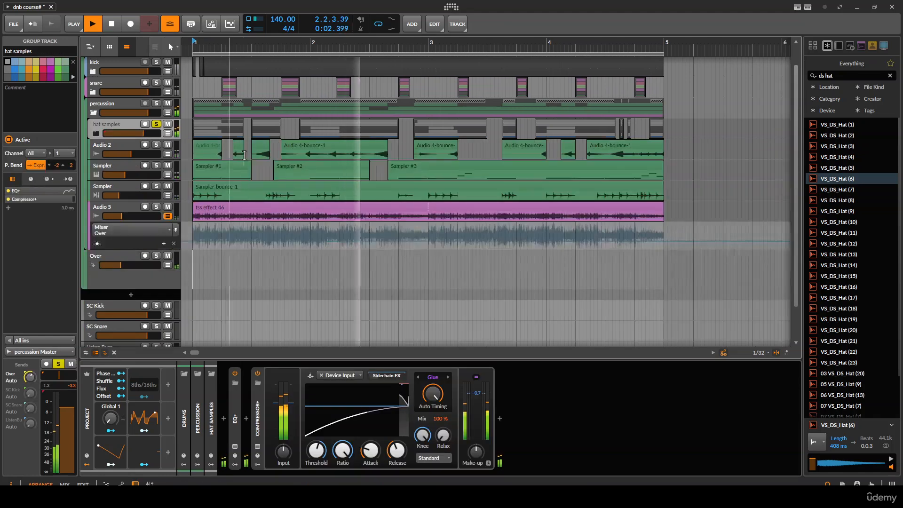
{"action": "scroll", "coordinate": [253, 174], "scroll_direction": "up", "scroll_amount": 1}
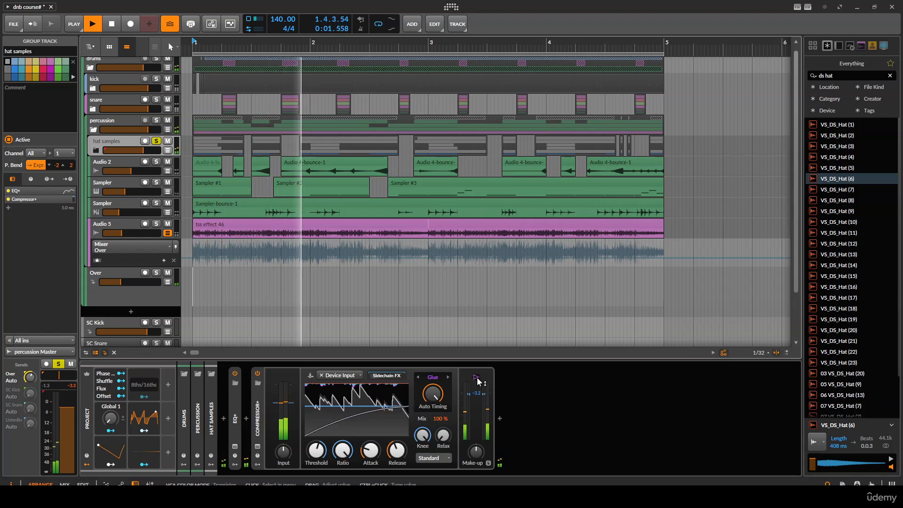
{"action": "double_click", "coordinate": [258, 410]}
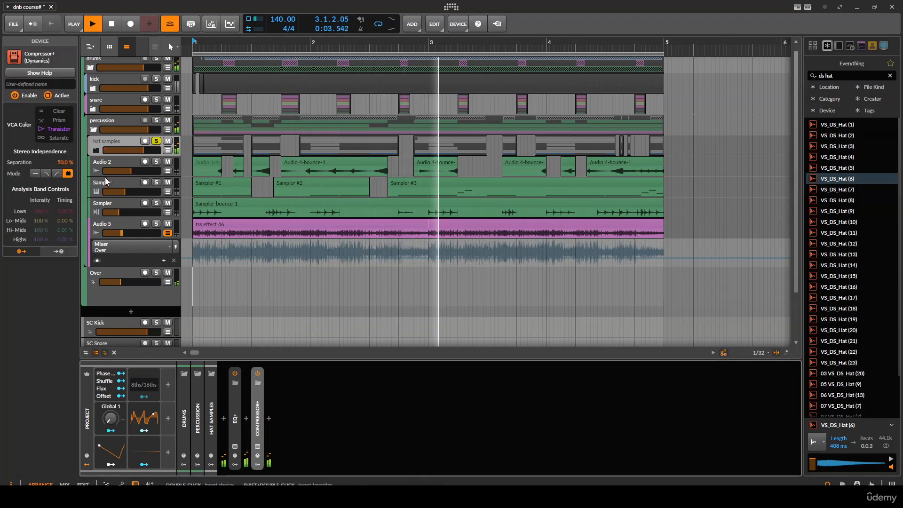
{"action": "left_click", "coordinate": [95, 151]}
{"action": "left_click", "coordinate": [117, 185]}
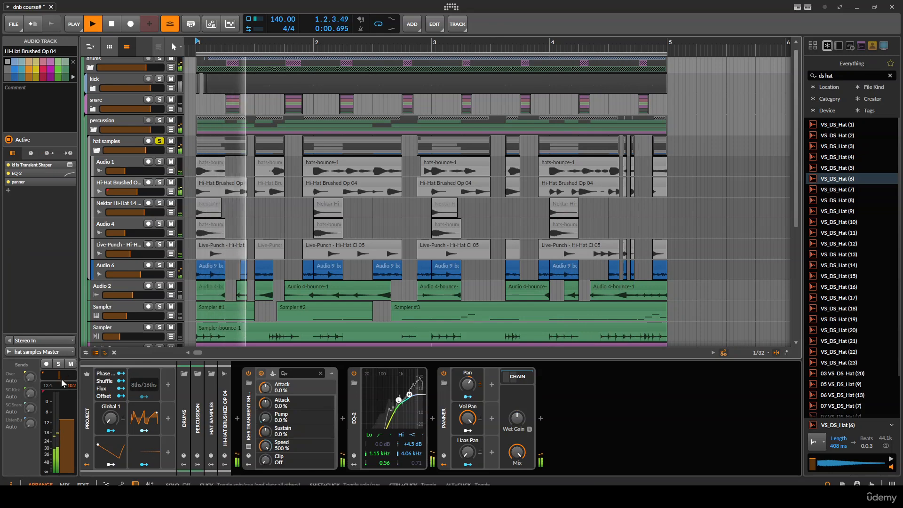
{"action": "left_click_drag", "start_coordinate": [60, 376], "coordinate": [56, 375]}
{"action": "left_click", "coordinate": [111, 205]}
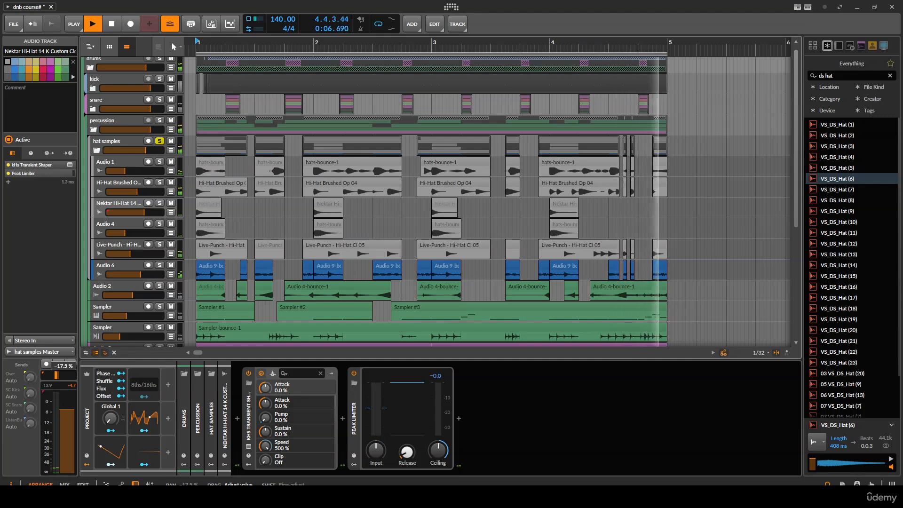
{"action": "left_click", "coordinate": [122, 247]}
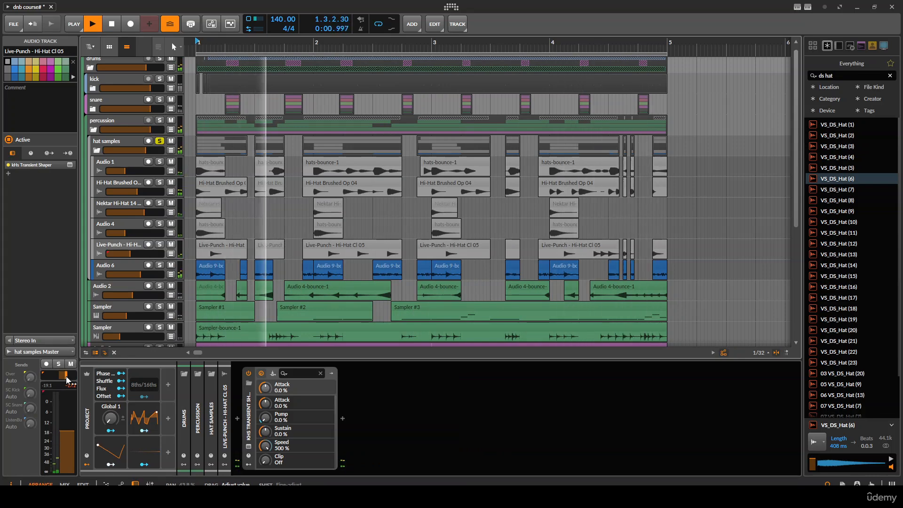
{"action": "left_click", "coordinate": [136, 272]}
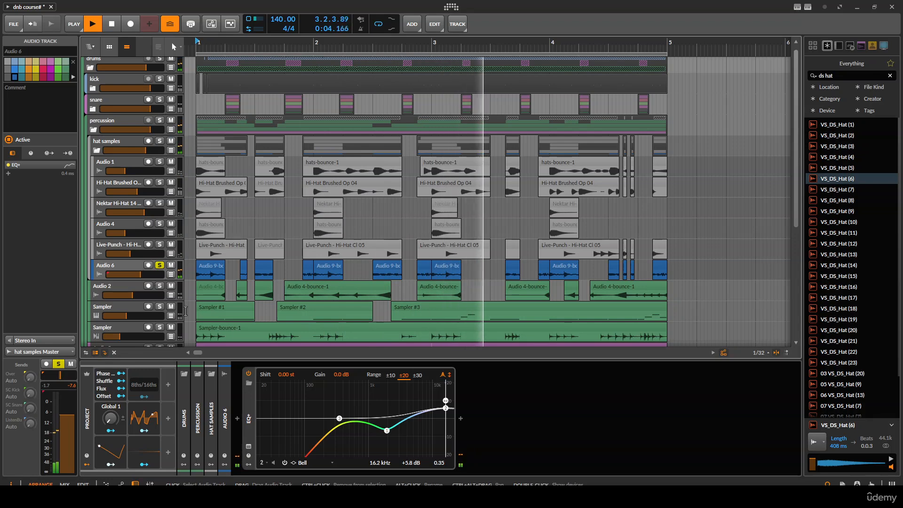
- Insert a Peak Limiter after the EQ+ on the Audio 6 hat track and adjust its input level
{"action": "left_click", "coordinate": [460, 418]}
{"action": "type", "text": "peak"}
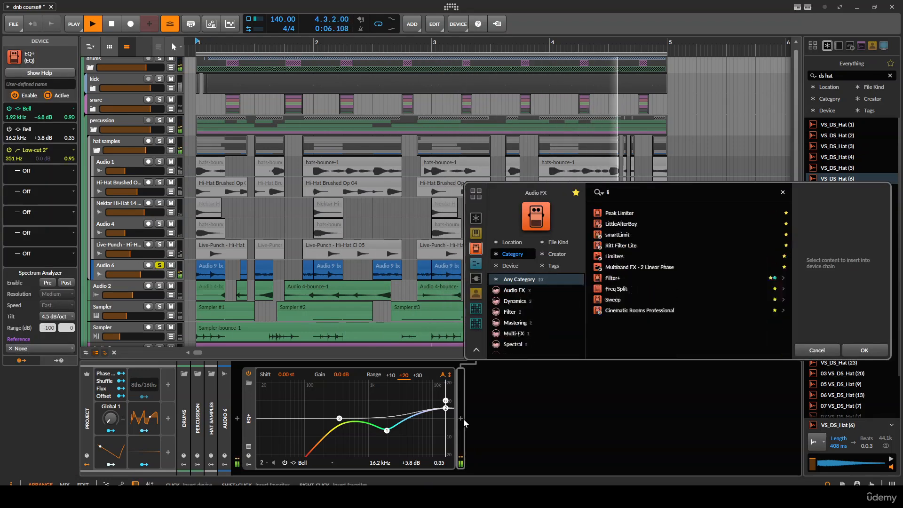
{"action": "key", "text": "Return"}
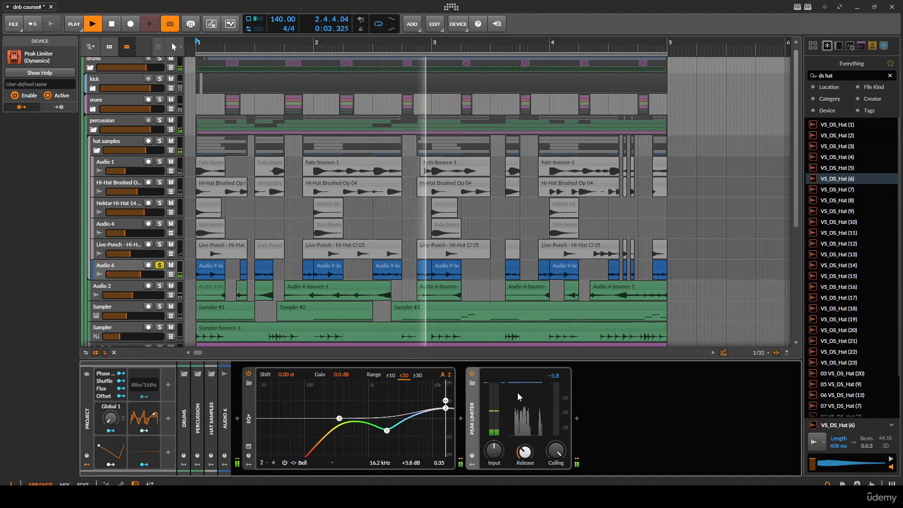
{"action": "left_click_drag", "start_coordinate": [502, 384], "coordinate": [503, 404]}
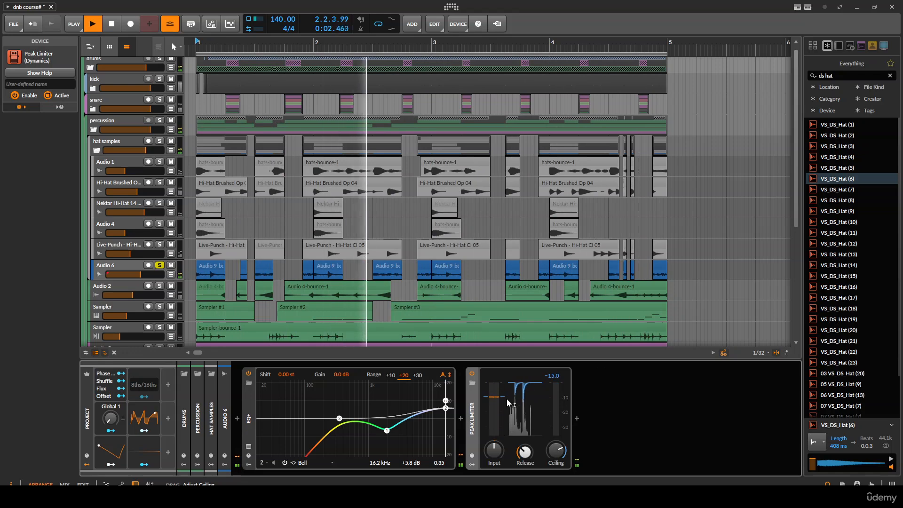
- Solo the hat samples group and collapse it
{"action": "left_click", "coordinate": [159, 142]}
{"action": "left_click", "coordinate": [97, 151]}
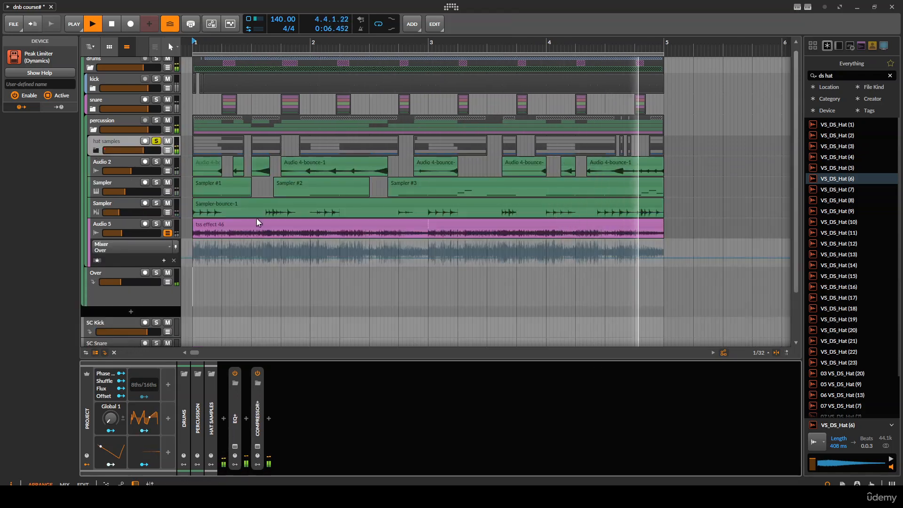
- Bounce the tss effect 46 clip on the Audio 5 track to a new audio track
{"action": "left_click", "coordinate": [233, 228]}
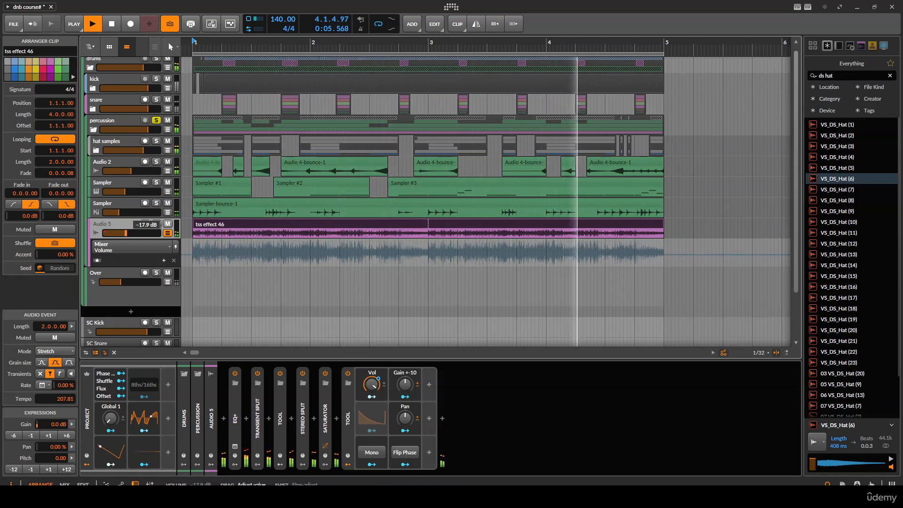
{"action": "left_click", "coordinate": [116, 230]}
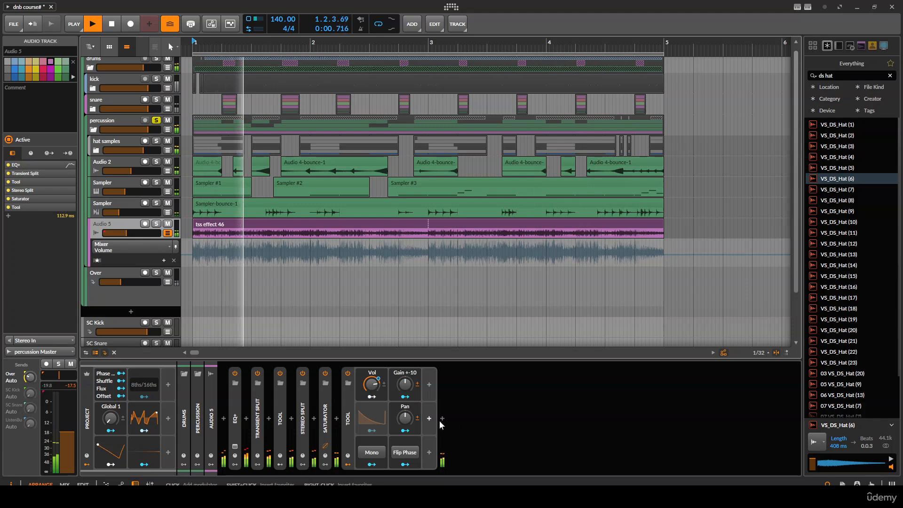
{"action": "right_click", "coordinate": [343, 224]}
{"action": "left_click", "coordinate": [443, 333]}
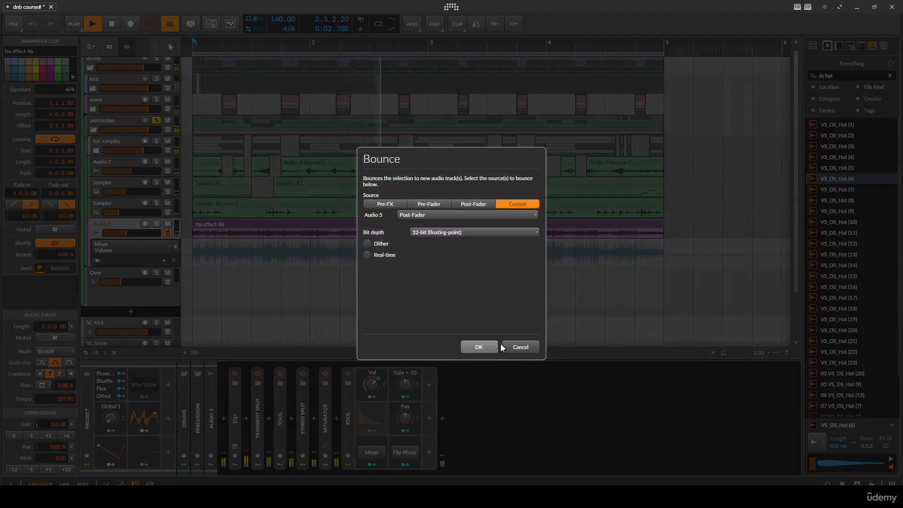
{"action": "left_click", "coordinate": [478, 347]}
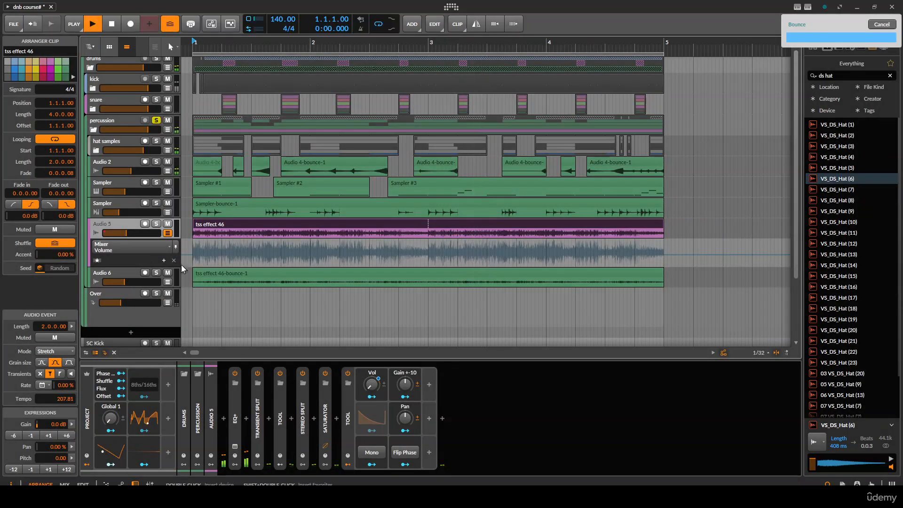
- Raise the bounced clip's gain to +18.1 dB
{"action": "left_click", "coordinate": [224, 275]}
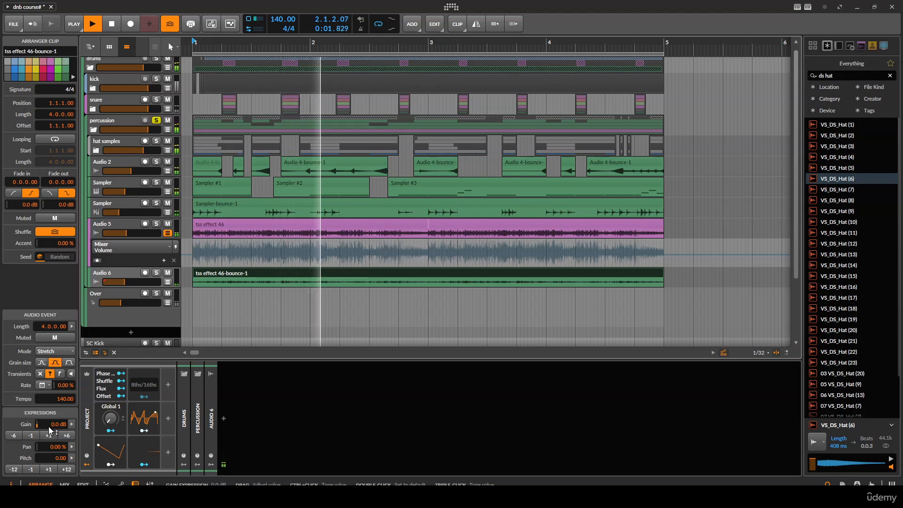
{"action": "left_click_drag", "start_coordinate": [50, 430], "coordinate": [51, 414]}
- Delete the original Audio 5 track and set the bounced Audio 6 track's volume to -17.5 dB
{"action": "left_click", "coordinate": [124, 233]}
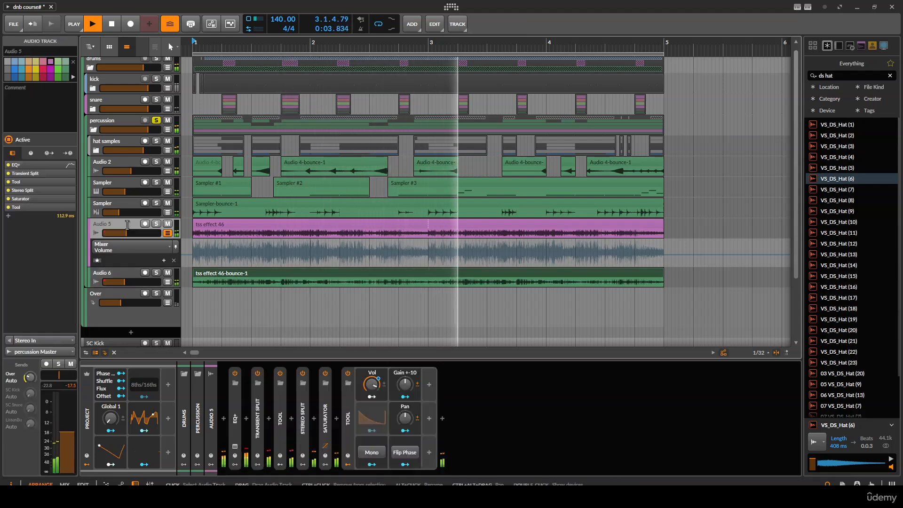
{"action": "key", "text": "Delete"}
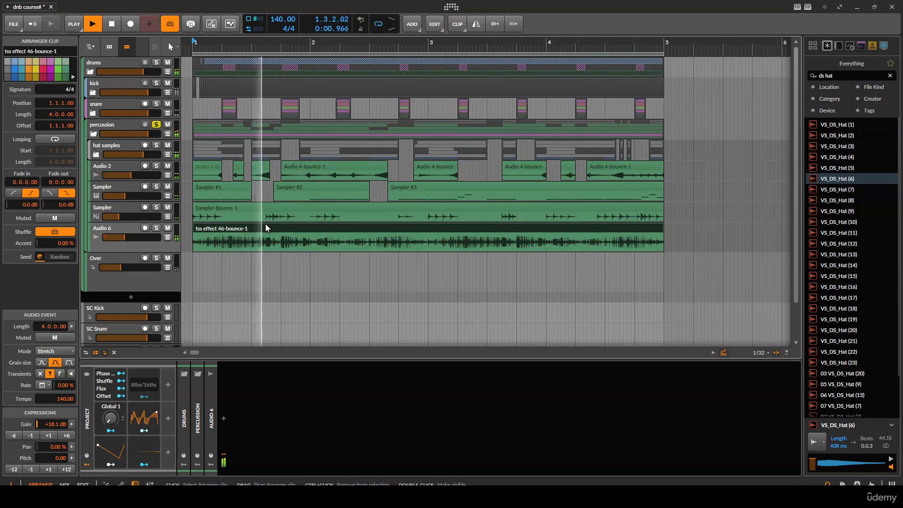
{"action": "left_click_drag", "start_coordinate": [131, 237], "coordinate": [135, 236]}
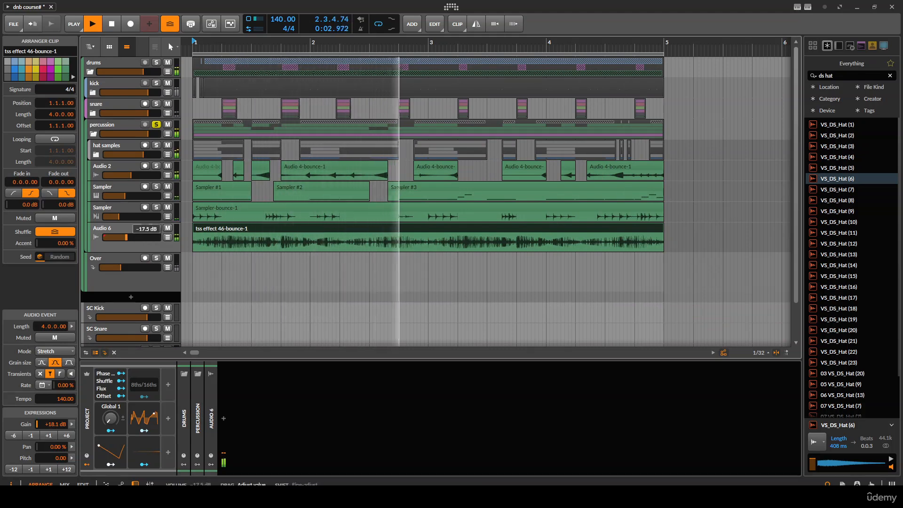
- Solo the bounced Audio 6 track and play the project back
{"action": "left_click", "coordinate": [103, 230]}
{"action": "left_click", "coordinate": [157, 228]}
{"action": "key", "text": "space"}
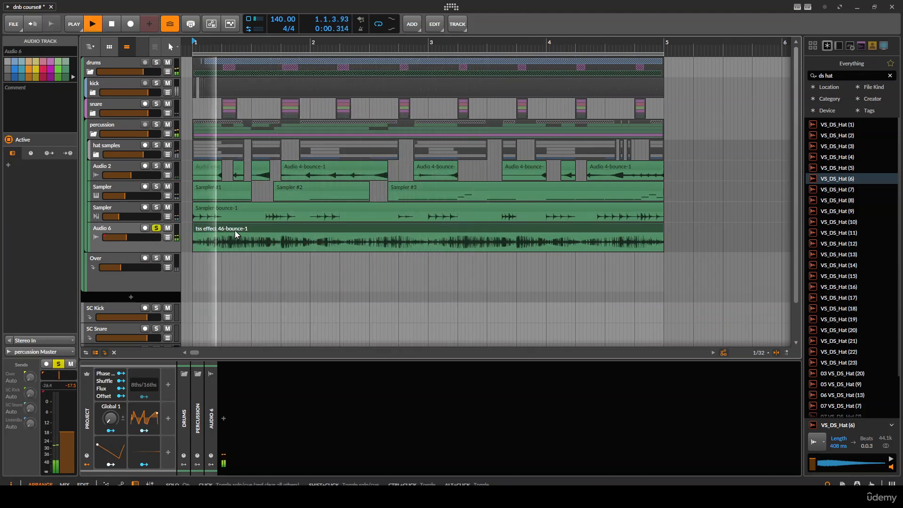
{"action": "key", "text": "space"}
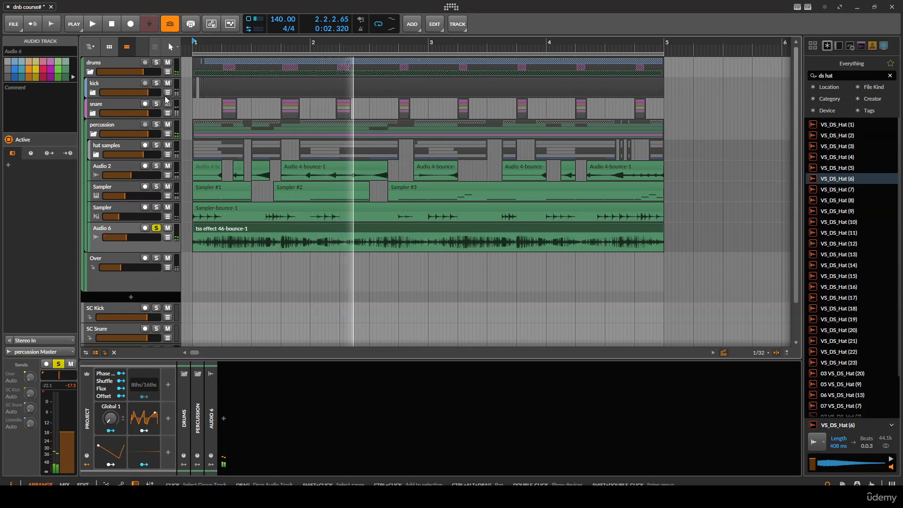
- Solo the kick and snare tracks alongside it and play the project back
{"action": "left_click", "coordinate": [156, 86]}
{"action": "key", "text": "space"}
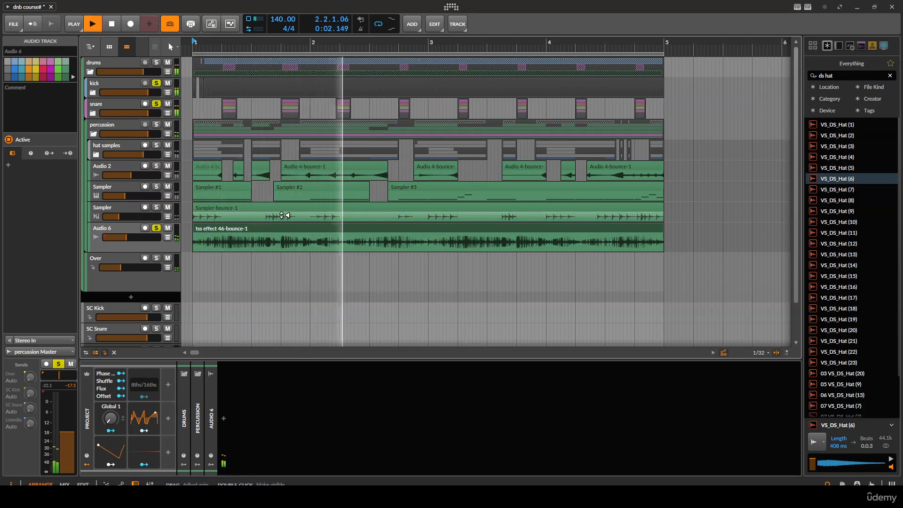
{"action": "key", "text": "space"}
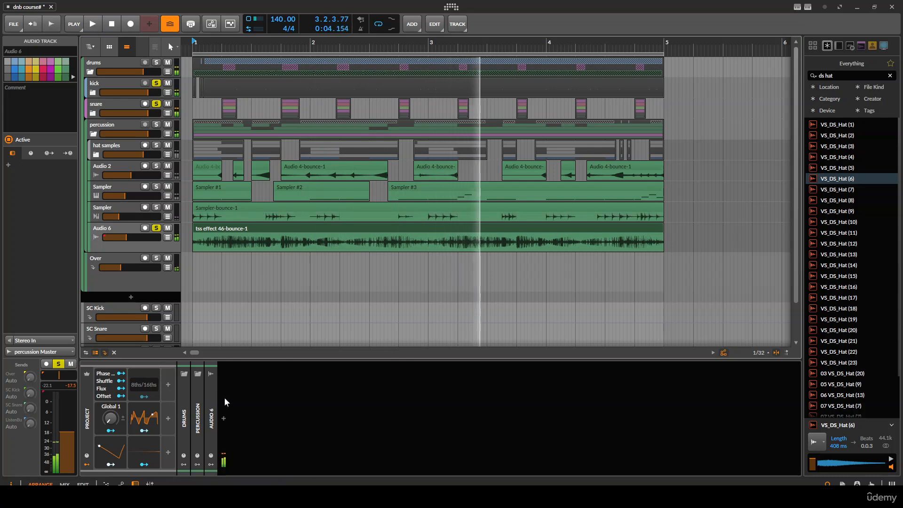
- Insert a Dynamics device on the bounced Audio 6 track
{"action": "left_click", "coordinate": [225, 417]}
{"action": "type", "text": "dy"}
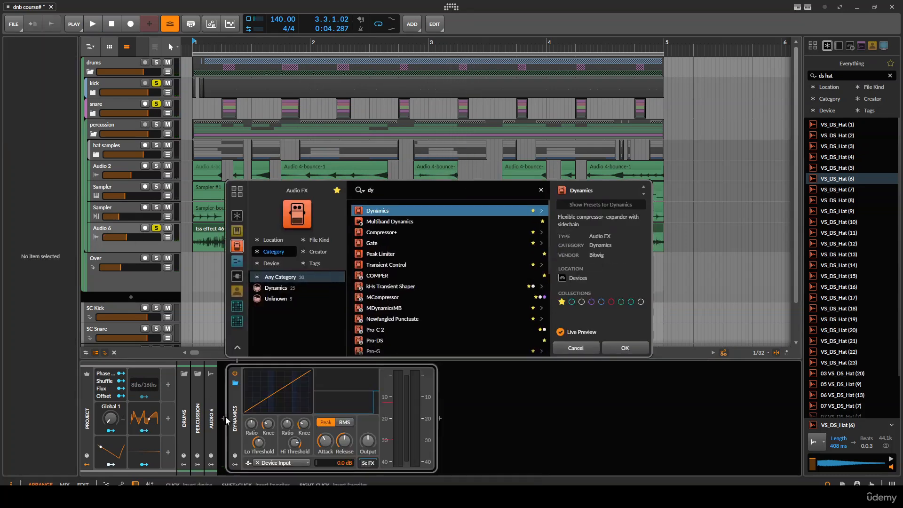
{"action": "key", "text": "Return"}
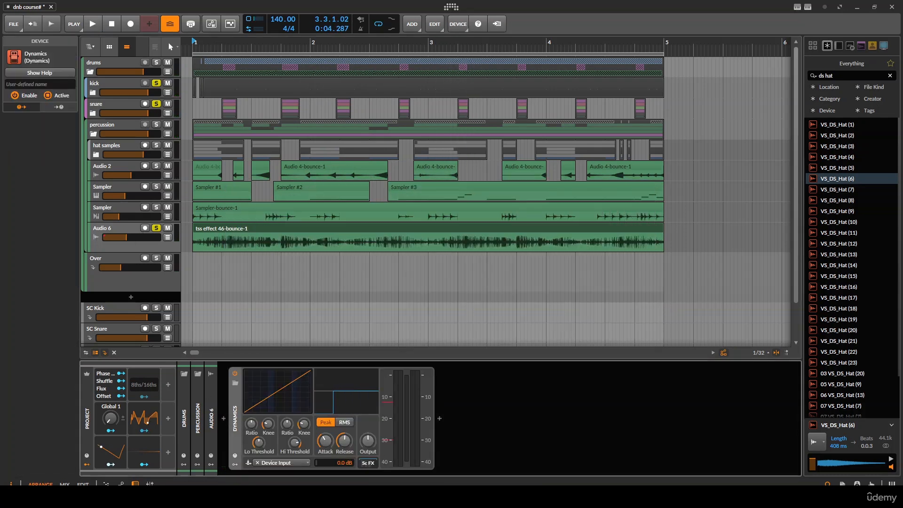
- Pick a drums-group track as the Dynamics sidechain input and enable its sidechain FX
{"action": "left_click", "coordinate": [293, 462]}
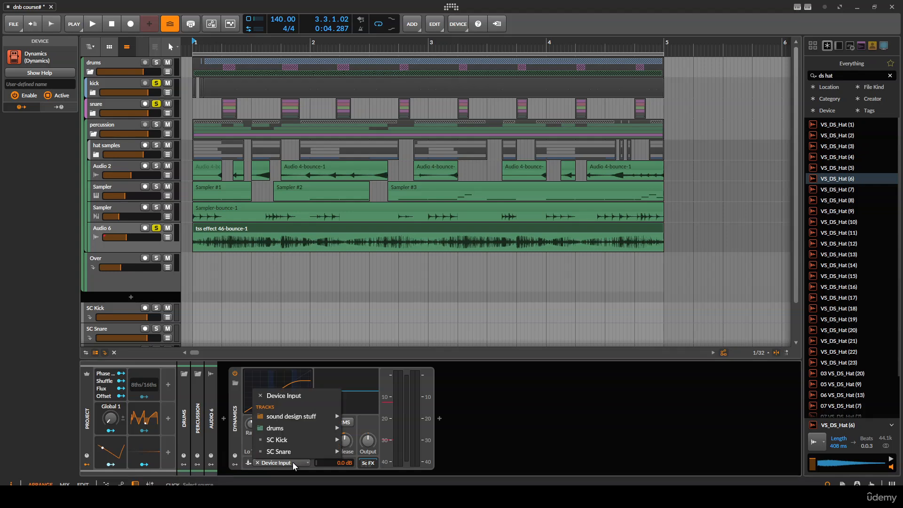
{"action": "mouse_move", "coordinate": [297, 425]}
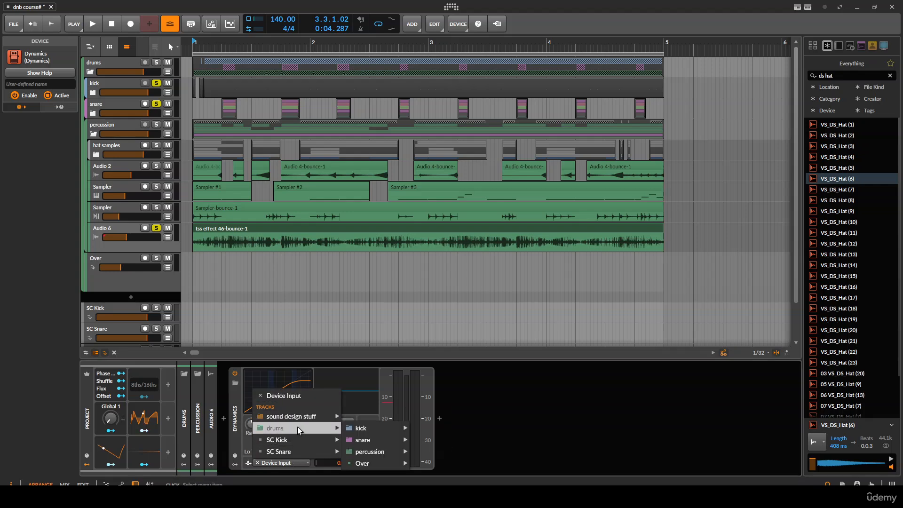
{"action": "left_click", "coordinate": [508, 404]}
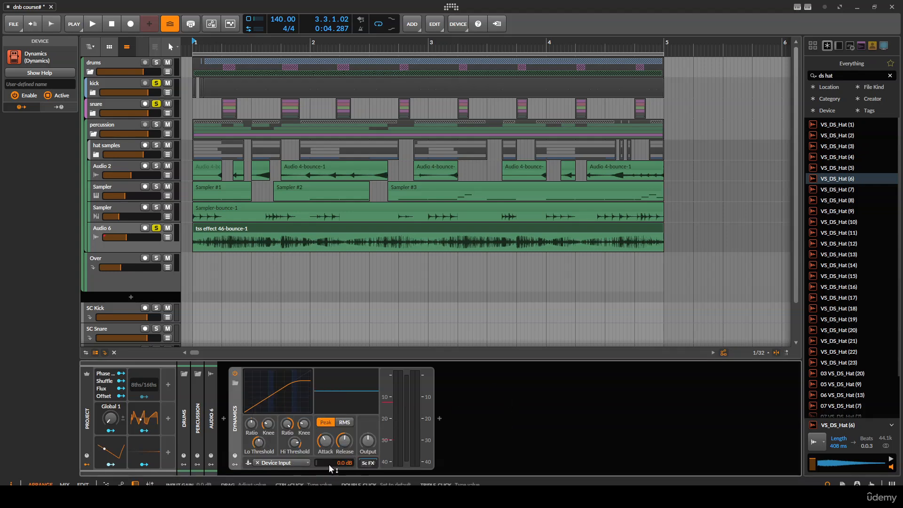
{"action": "left_click", "coordinate": [370, 462]}
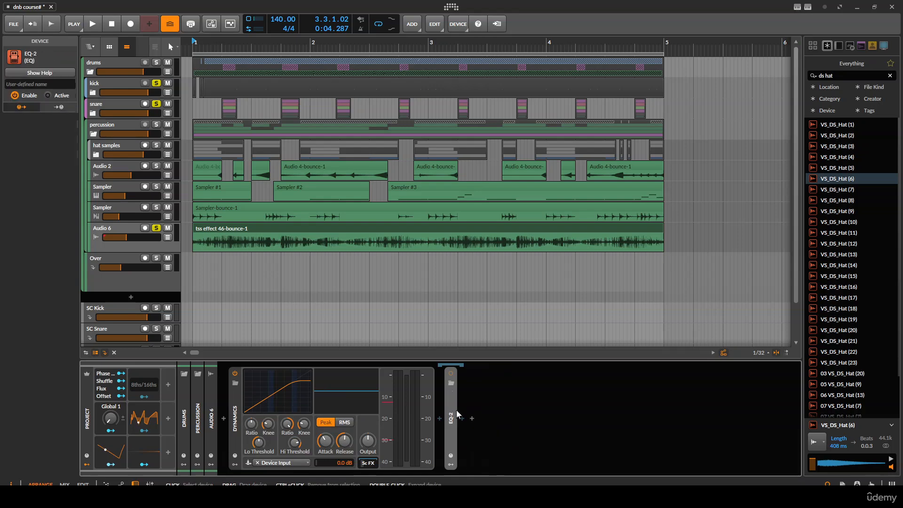
- Replace the EQ on the Audio 6 chain with an FX Layer device placed after Dynamics
{"action": "key", "text": "Delete"}
{"action": "left_click", "coordinate": [440, 419]}
{"action": "type", "text": "fx"}
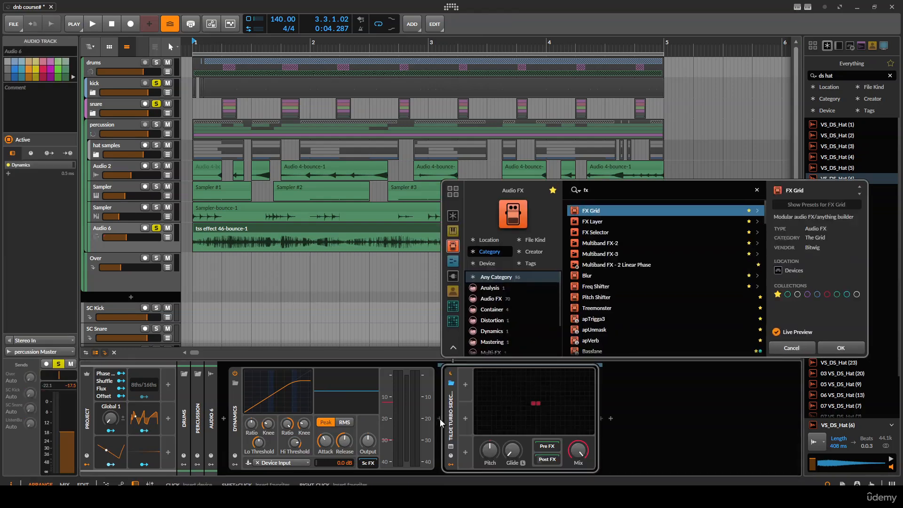
{"action": "key", "text": "Down"}
{"action": "key", "text": "Return"}
- Rename the FX Layer's two layers to kick and snare
{"action": "left_click", "coordinate": [486, 375]}
{"action": "double_click", "coordinate": [488, 376]}
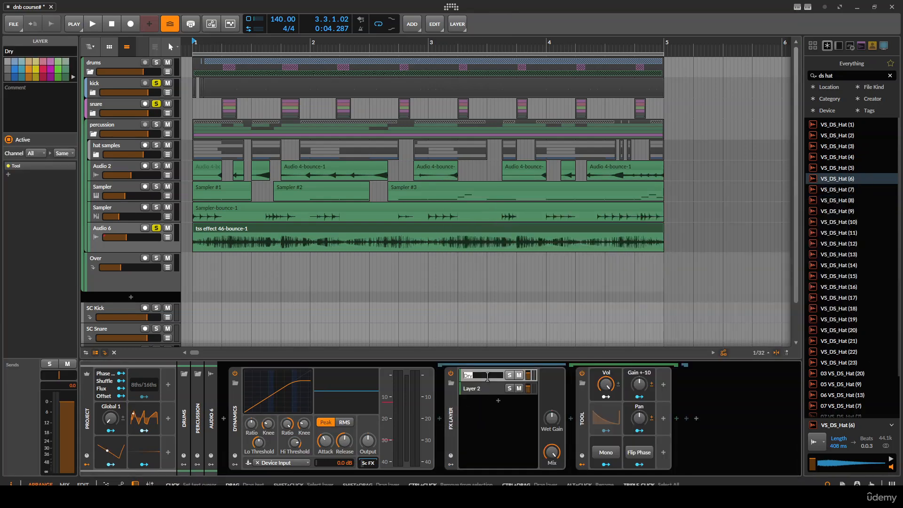
{"action": "type", "text": "kick"}
{"action": "double_click", "coordinate": [487, 389]}
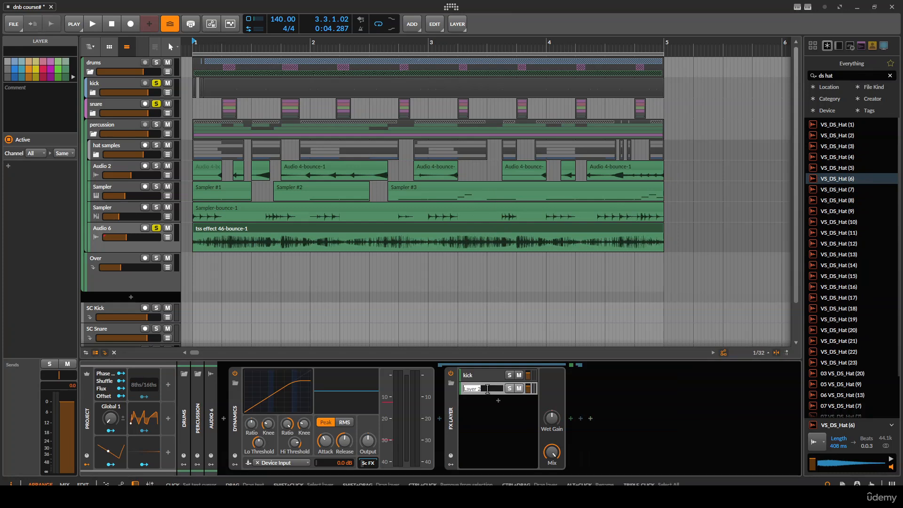
{"action": "type", "text": "snare"}
{"action": "key", "text": "Return"}
- Remove the Tool device from the kick layer and insert an Audio Receiver in its place
{"action": "left_click", "coordinate": [495, 374]}
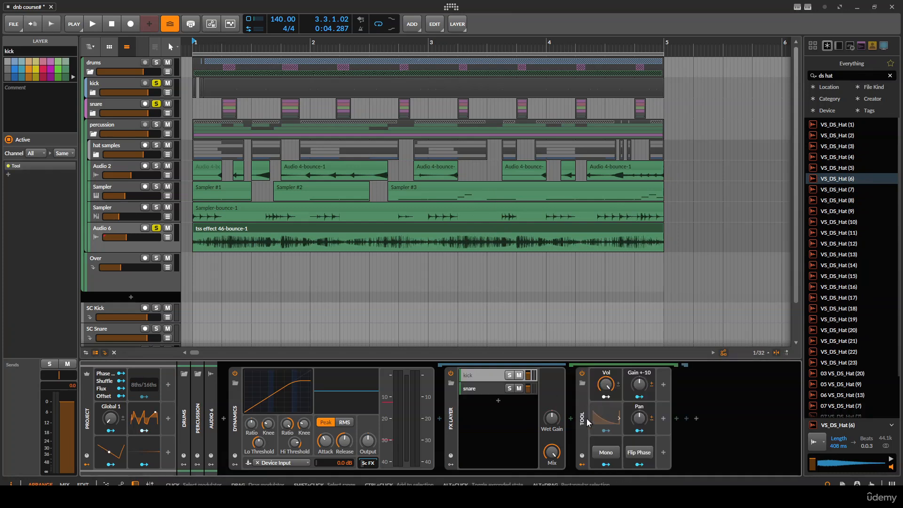
{"action": "left_click", "coordinate": [587, 422]}
{"action": "key", "text": "Delete"}
{"action": "left_click", "coordinate": [571, 419]}
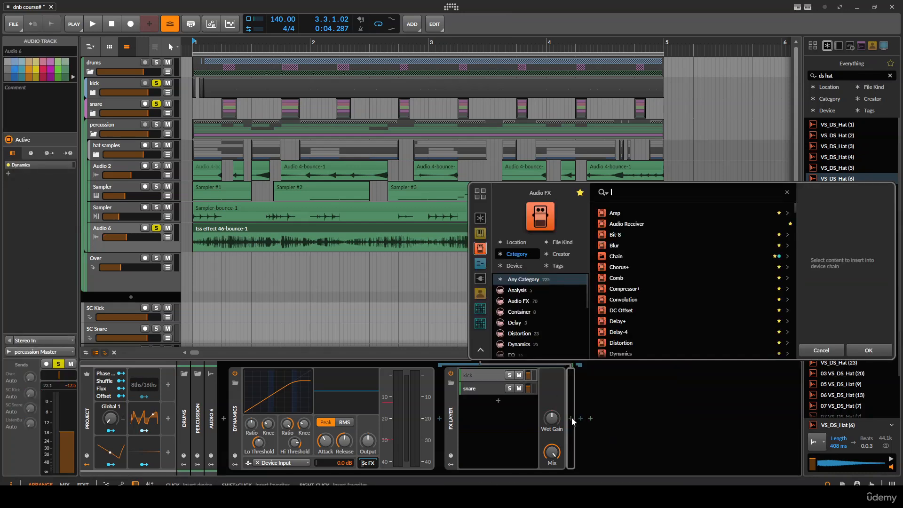
{"action": "type", "text": "au"}
{"action": "key", "text": "Return"}
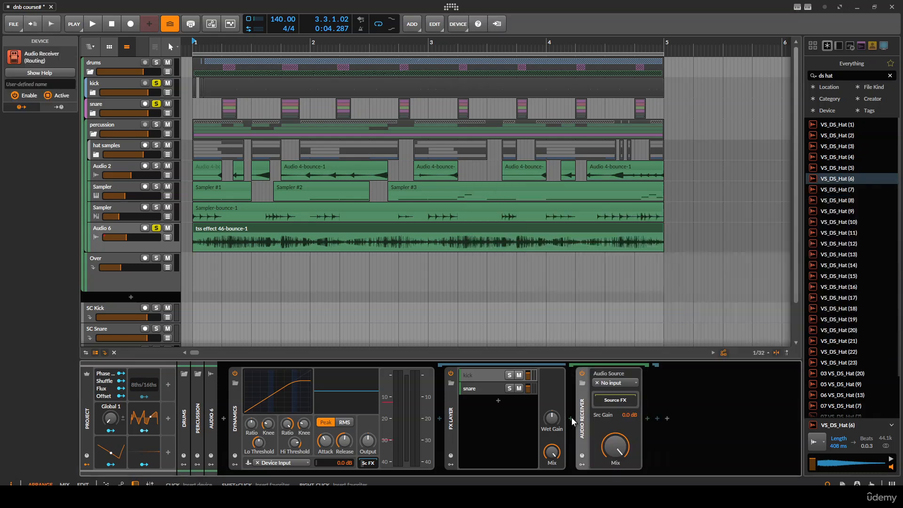
- Set the kick layer's Audio Receiver source to kick Master (POST)
{"action": "left_click", "coordinate": [615, 383]}
{"action": "mouse_move", "coordinate": [668, 428]}
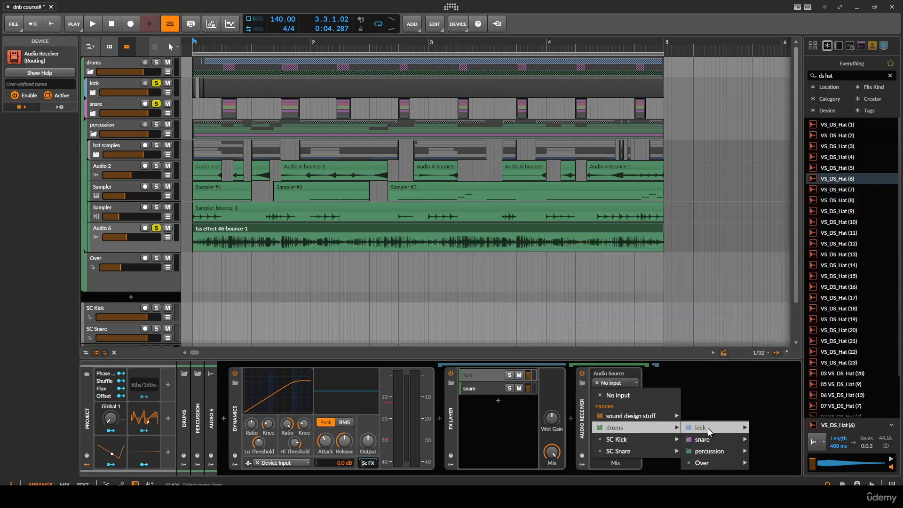
{"action": "mouse_move", "coordinate": [709, 428]}
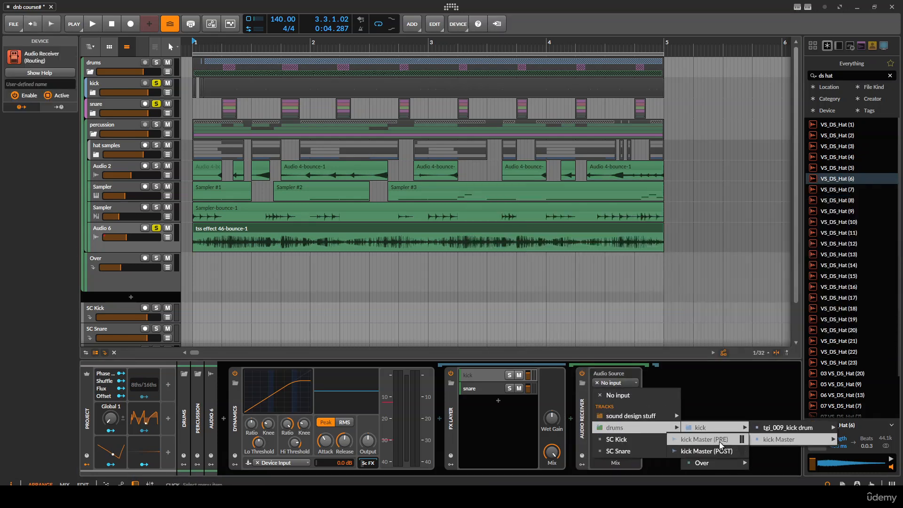
{"action": "left_click", "coordinate": [721, 451]}
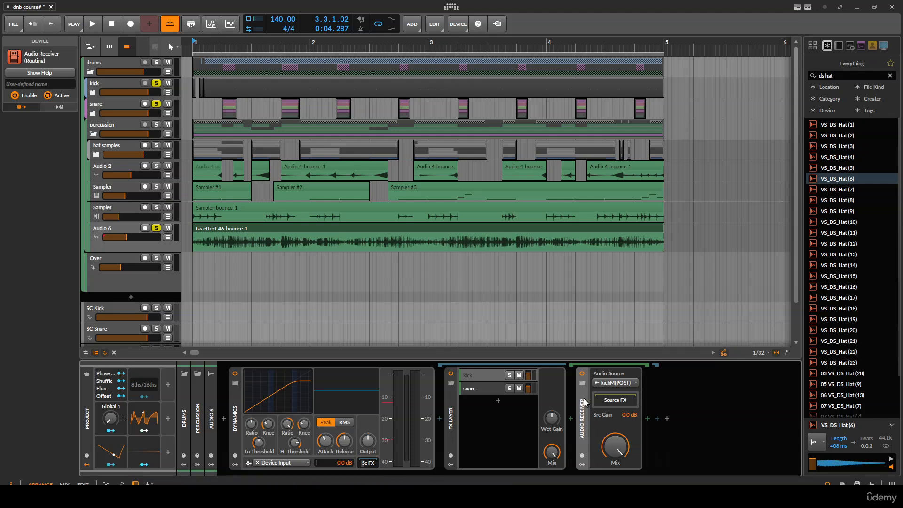
- Copy the Audio Receiver into the snare layer and set its source to snare Master (PRE)
{"action": "left_click_drag", "start_coordinate": [584, 403], "coordinate": [489, 389]}
{"action": "key", "text": "ctrl+z"}
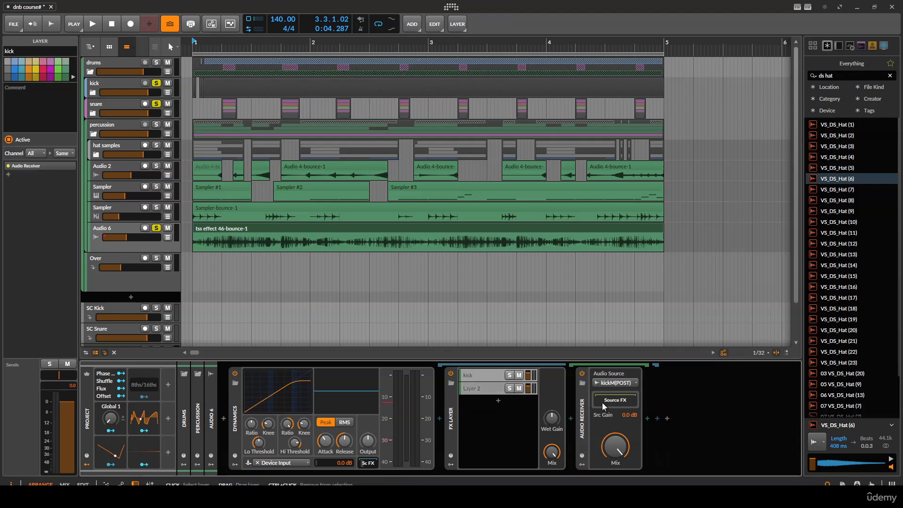
{"action": "left_click_drag", "start_coordinate": [582, 410], "coordinate": [494, 389]}
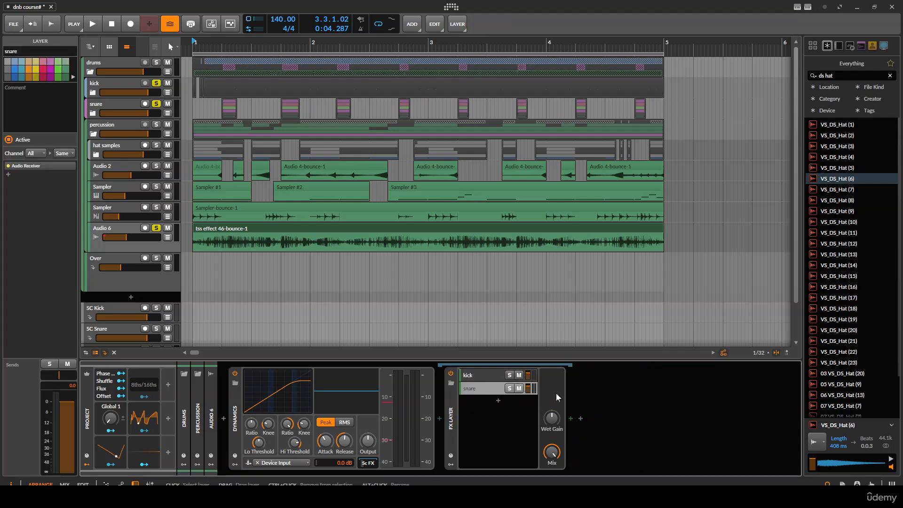
{"action": "left_click", "coordinate": [490, 392]}
{"action": "left_click", "coordinate": [607, 383]}
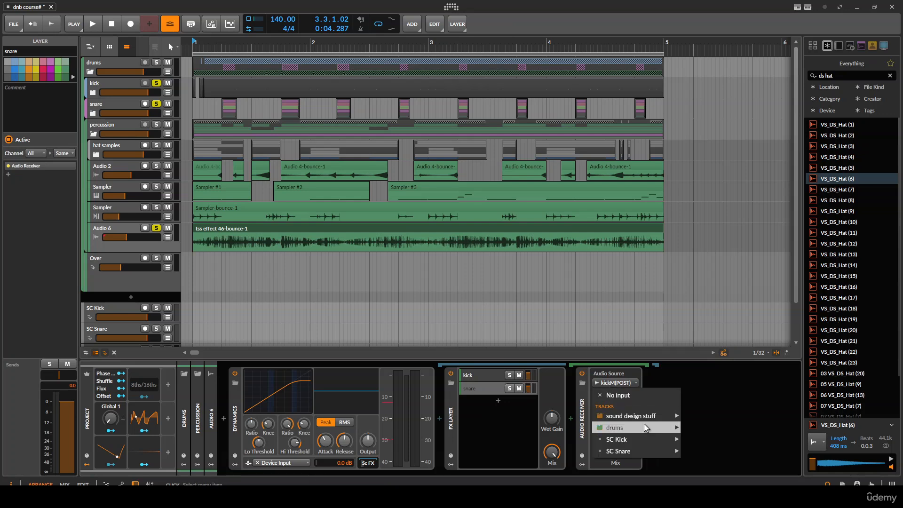
{"action": "mouse_move", "coordinate": [646, 428]}
{"action": "mouse_move", "coordinate": [717, 441]}
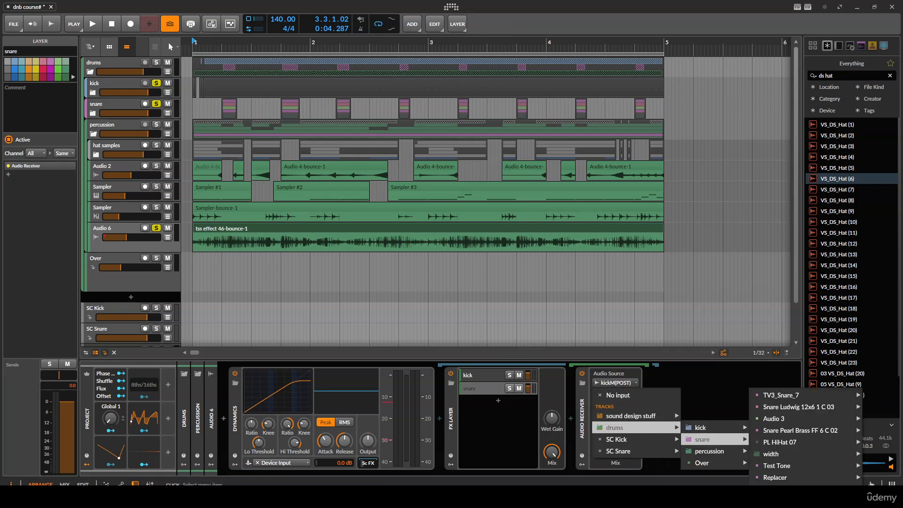
{"action": "mouse_move", "coordinate": [779, 498]}
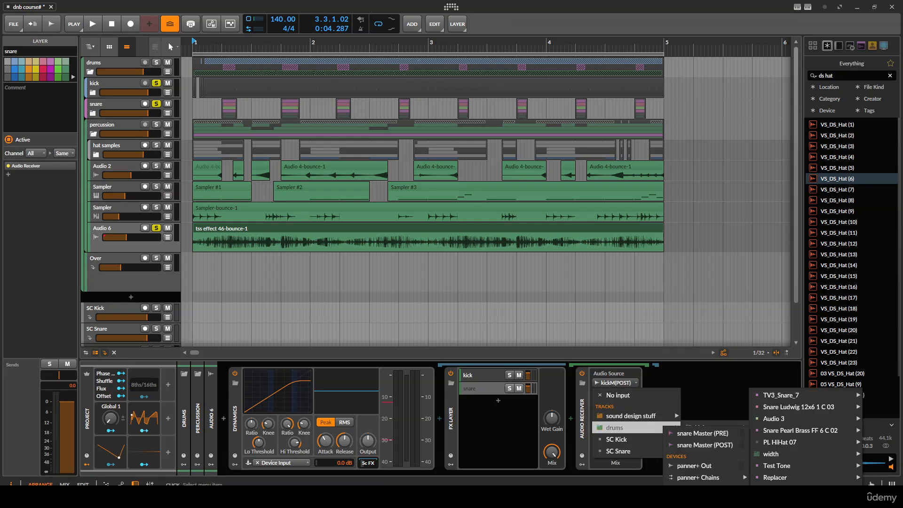
{"action": "left_click", "coordinate": [698, 432]}
- Collapse the FX Layer and insert a kHs Transient Shaper after it
{"action": "double_click", "coordinate": [451, 415]}
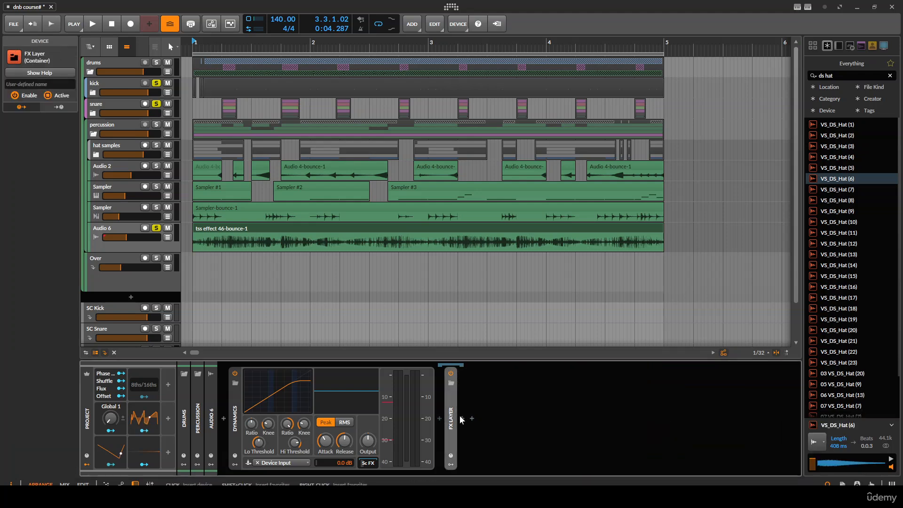
{"action": "left_click", "coordinate": [460, 417]}
{"action": "type", "text": "khs "}
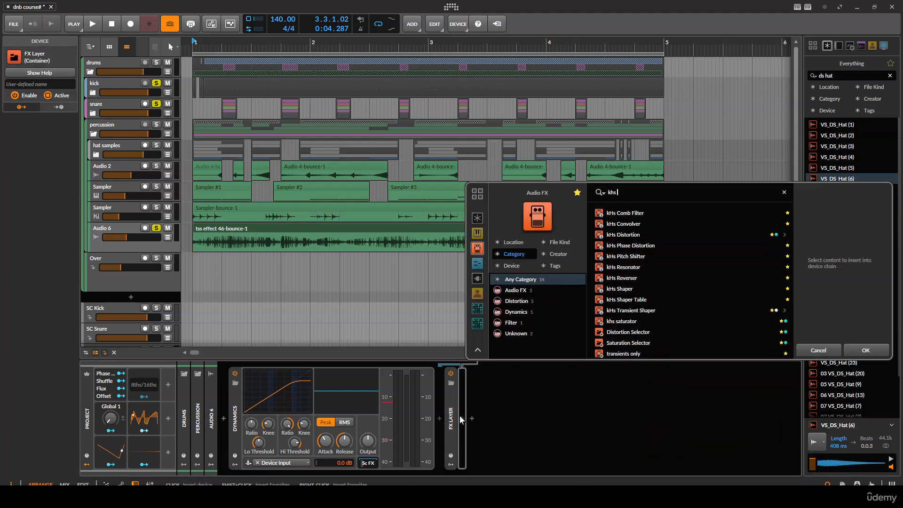
{"action": "type", "text": "tra"}
{"action": "key", "text": "Down"}
{"action": "key", "text": "Return"}
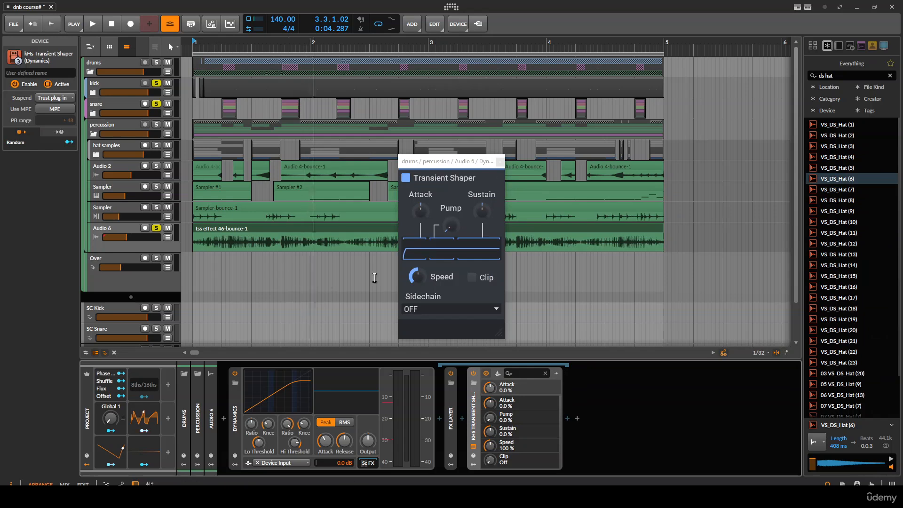
- Set the Transient Shaper's Attack to 100% while auditioning the project
{"action": "scroll", "coordinate": [221, 221], "scroll_direction": "up", "scroll_amount": 2}
{"action": "key", "text": "space"}
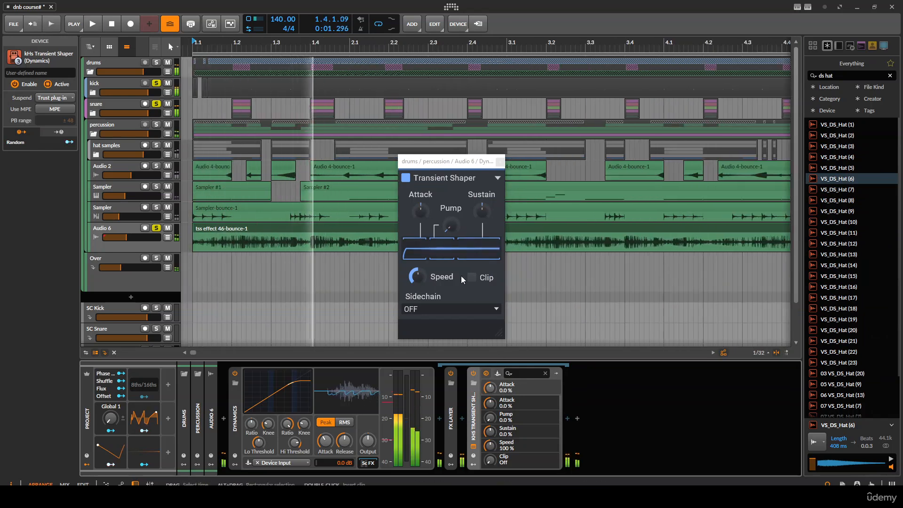
{"action": "key", "text": "space"}
{"action": "left_click_drag", "start_coordinate": [428, 213], "coordinate": [428, 179]}
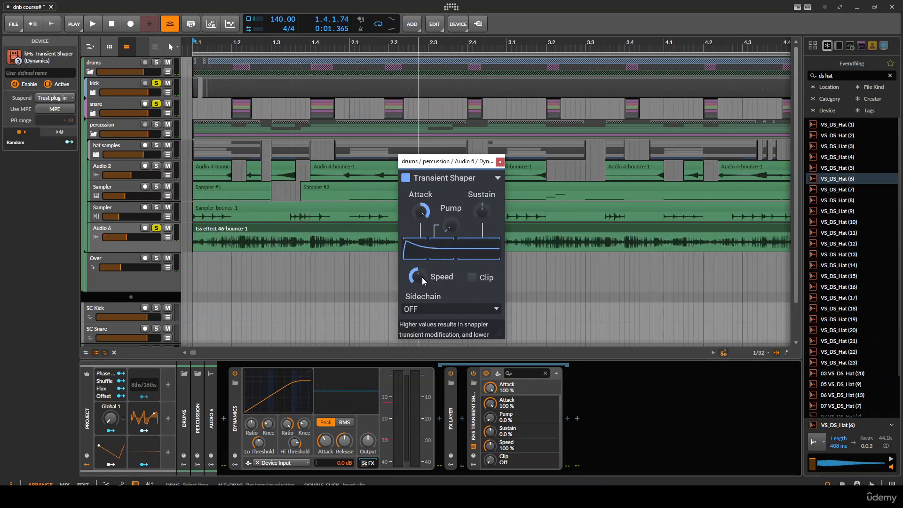
- Set the Transient Shaper's Speed to 500% and raise the Dynamics release during playback
{"action": "key", "text": "space"}
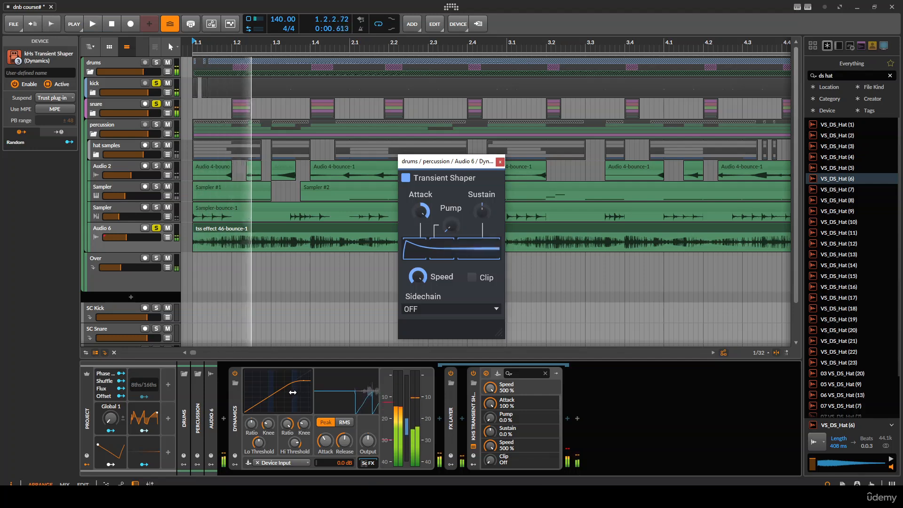
{"action": "key", "text": "space"}
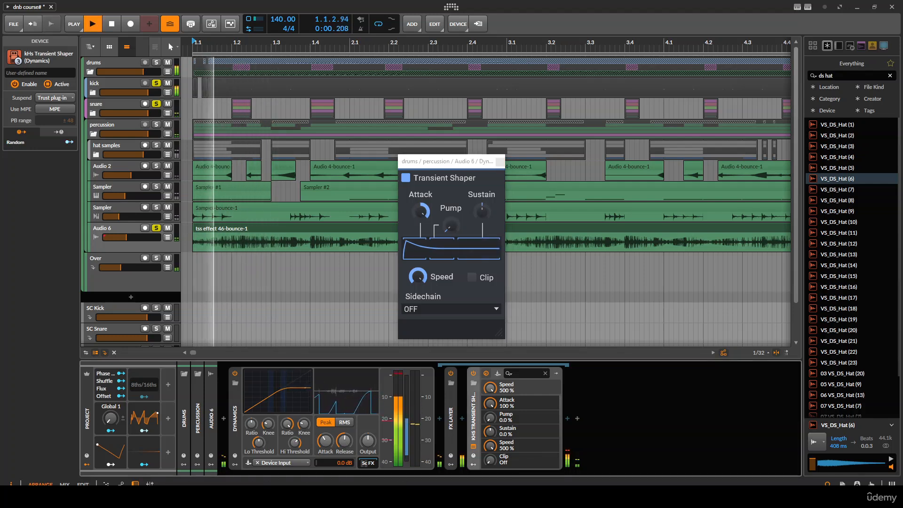
{"action": "key", "text": "space"}
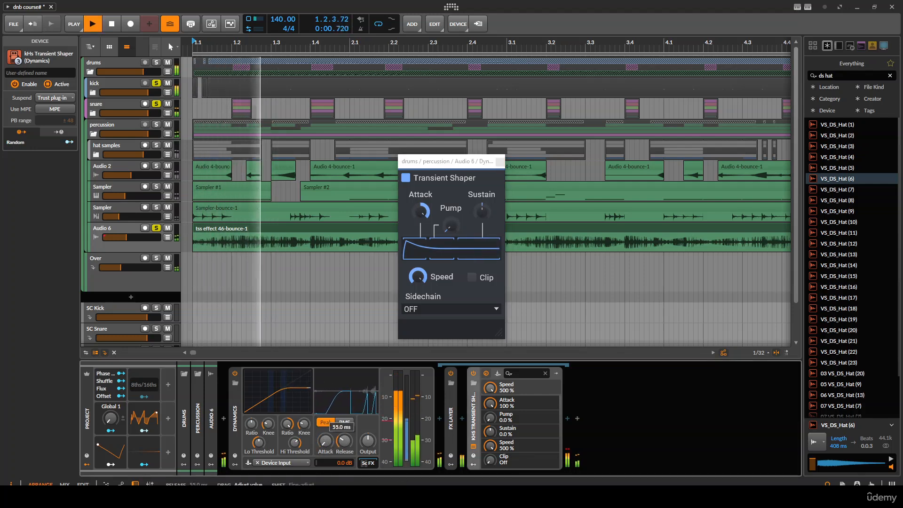
{"action": "mouse_move", "coordinate": [344, 441]}
{"action": "left_mouse_down"}
{"action": "mouse_move", "coordinate": [344, 418]}
{"action": "mouse_move", "coordinate": [344, 426]}
{"action": "left_mouse_up"}
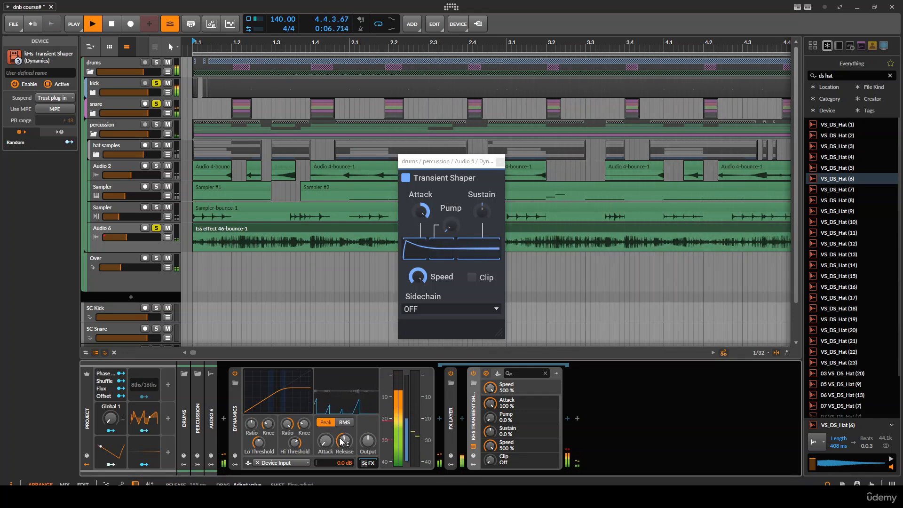
- Raise the Audio 6 track's volume while auditioning the project
{"action": "key", "text": "space"}
{"action": "left_click_drag", "start_coordinate": [448, 162], "coordinate": [599, 146]}
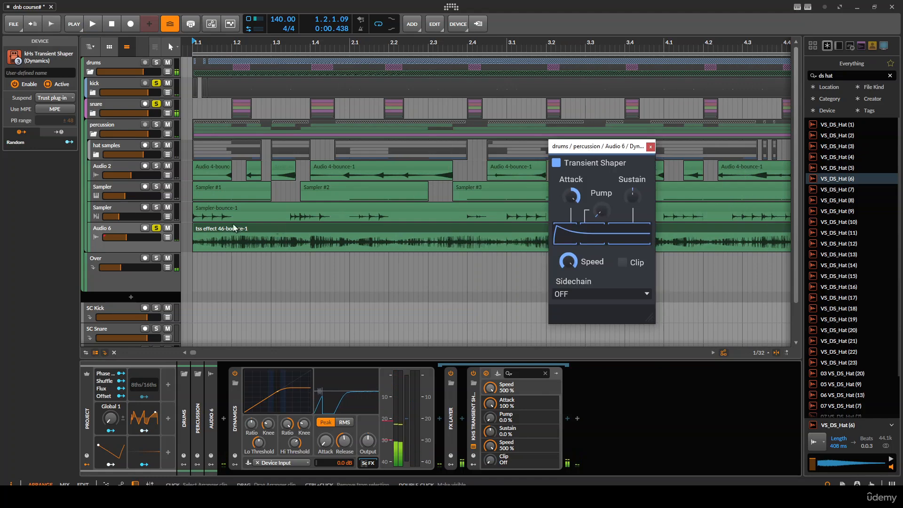
{"action": "left_click_drag", "start_coordinate": [127, 240], "coordinate": [139, 239]}
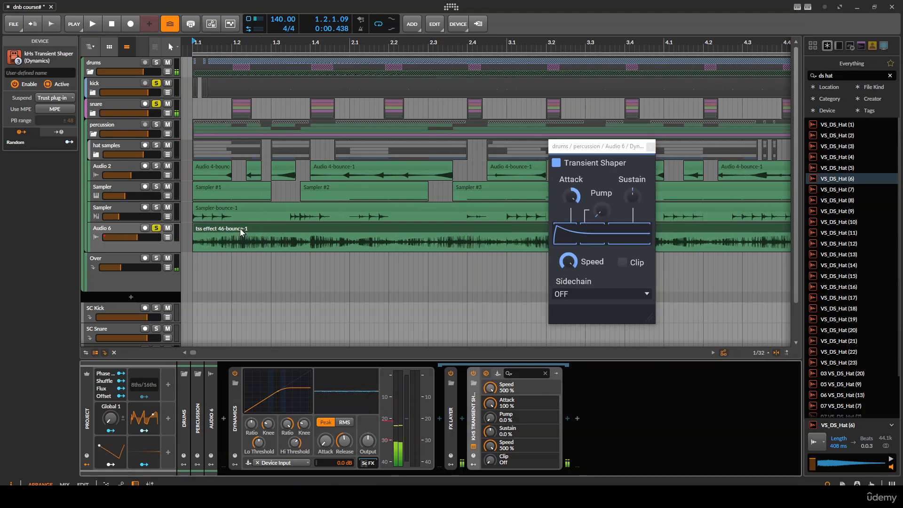
{"action": "left_click", "coordinate": [241, 232]}
- Lower the Dynamics release slightly during playback and close the Transient Shaper window
{"action": "scroll", "coordinate": [241, 232], "scroll_direction": "down", "scroll_amount": 2}
{"action": "key", "text": "space"}
{"action": "mouse_move", "coordinate": [345, 440]}
{"action": "left_mouse_down"}
{"action": "mouse_move", "coordinate": [345, 456]}
{"action": "mouse_move", "coordinate": [345, 445]}
{"action": "left_mouse_up"}
{"action": "left_click", "coordinate": [651, 146]}
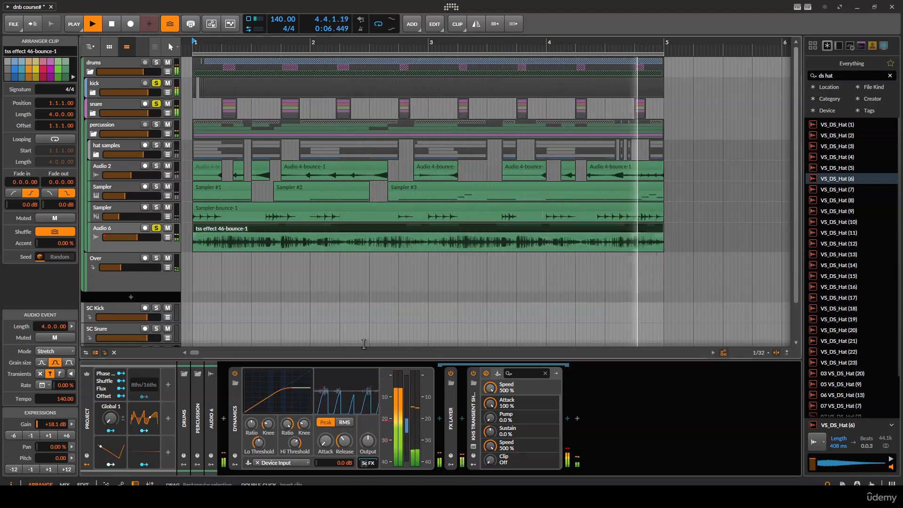
- Collapse the percussion group track and play the project back
{"action": "double_click", "coordinate": [235, 410]}
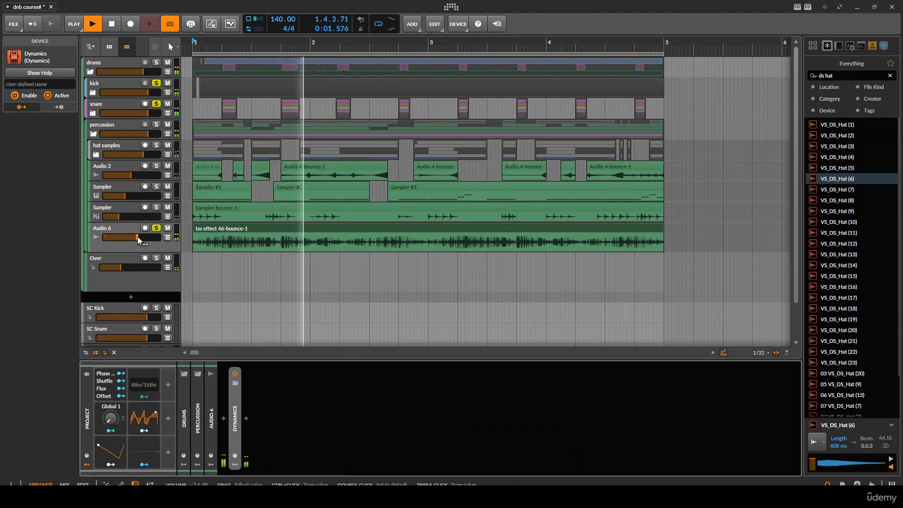
{"action": "left_click", "coordinate": [156, 207]}
{"action": "left_click", "coordinate": [155, 208]}
{"action": "left_click", "coordinate": [125, 144]}
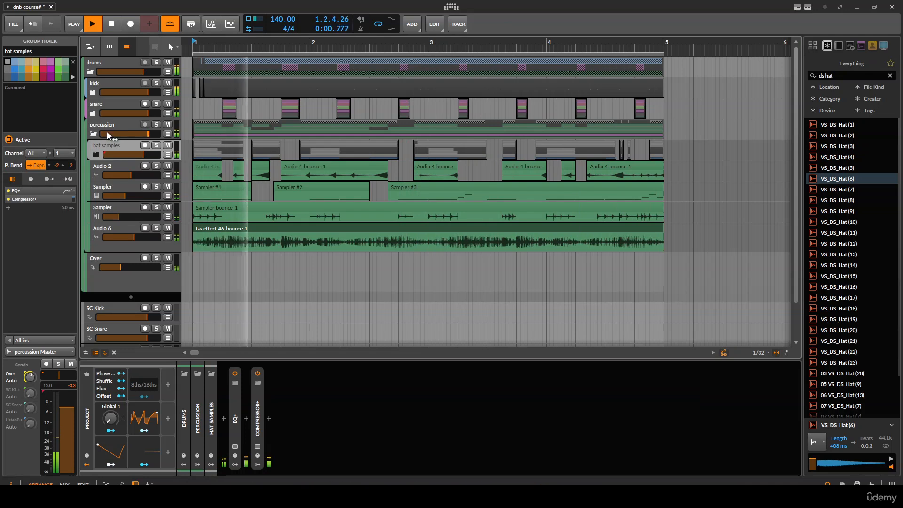
{"action": "left_click", "coordinate": [93, 134]}
{"action": "key", "text": "space"}
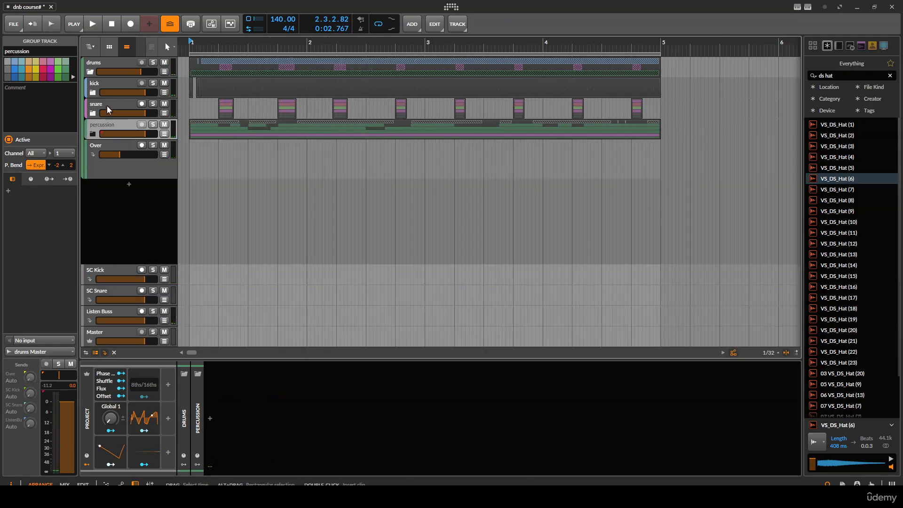
- Insert an EQ+ after the Chain device on the snare group track
{"action": "left_click", "coordinate": [113, 66]}
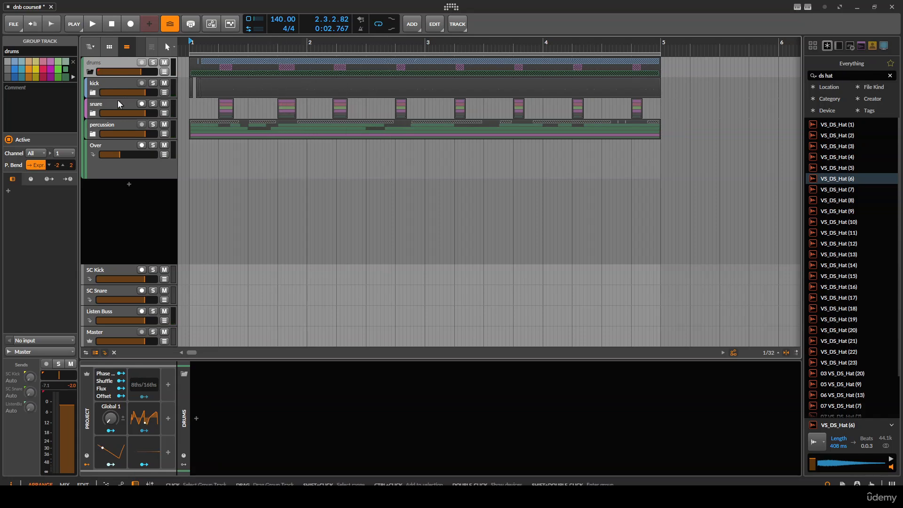
{"action": "left_click", "coordinate": [182, 111]}
{"action": "key", "text": "space"}
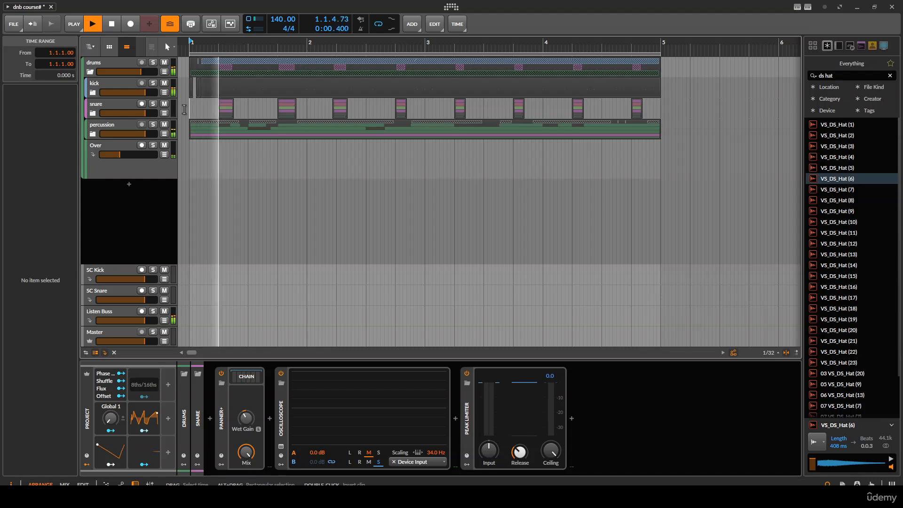
{"action": "left_click", "coordinate": [118, 103]}
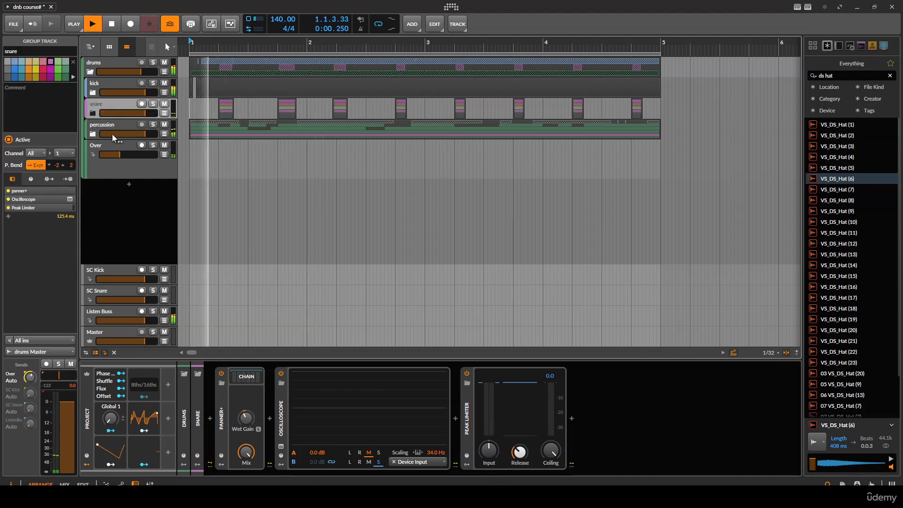
{"action": "left_click", "coordinate": [247, 378]}
{"action": "left_click", "coordinate": [248, 380]}
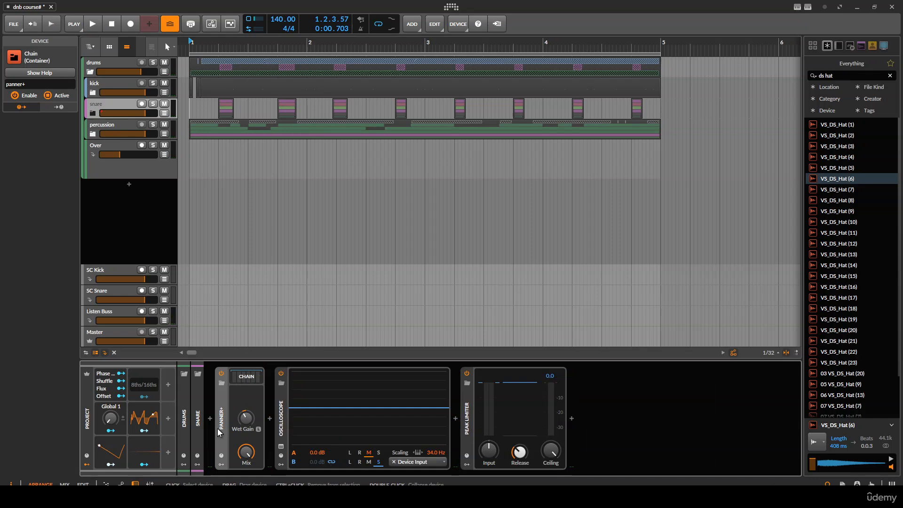
{"action": "left_click", "coordinate": [270, 415]}
{"action": "type", "text": "eq"}
{"action": "key", "text": "Return"}
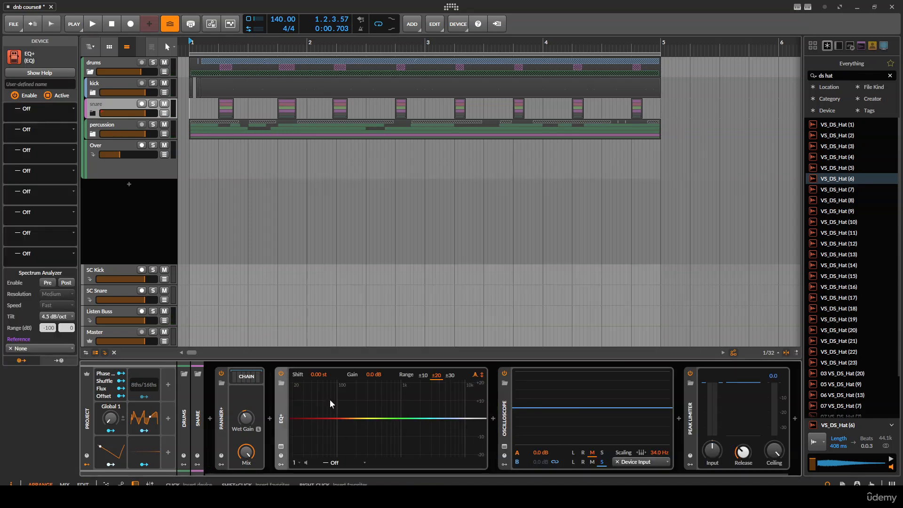
- Add a bell boost of about +2.4 dB at 4.42 kHz on the snare EQ+ while auditioning
{"action": "key", "text": "space"}
{"action": "mouse_move", "coordinate": [433, 418]}
{"action": "left_mouse_down"}
{"action": "mouse_move", "coordinate": [437, 408]}
{"action": "mouse_move", "coordinate": [422, 411]}
{"action": "mouse_move", "coordinate": [449, 412]}
{"action": "mouse_move", "coordinate": [443, 417]}
{"action": "left_mouse_up"}
{"action": "key", "text": "space"}
{"action": "key", "text": "space"}
{"action": "key", "text": "space"}
{"action": "key", "text": "space"}
- Collapse the snare group's EQ+ device and audition the project
{"action": "key", "text": "space"}
{"action": "key", "text": "space"}
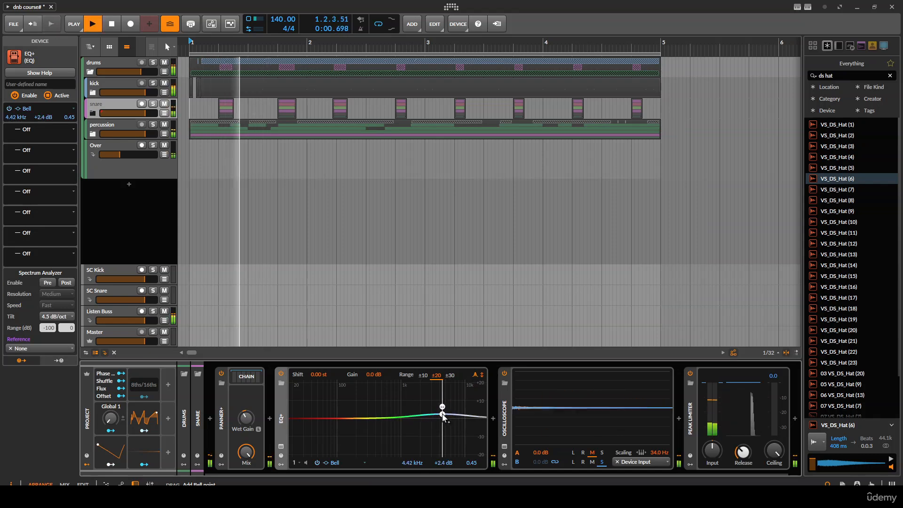
{"action": "double_click", "coordinate": [282, 403]}
{"action": "key", "text": "space"}
{"action": "key", "text": "space"}
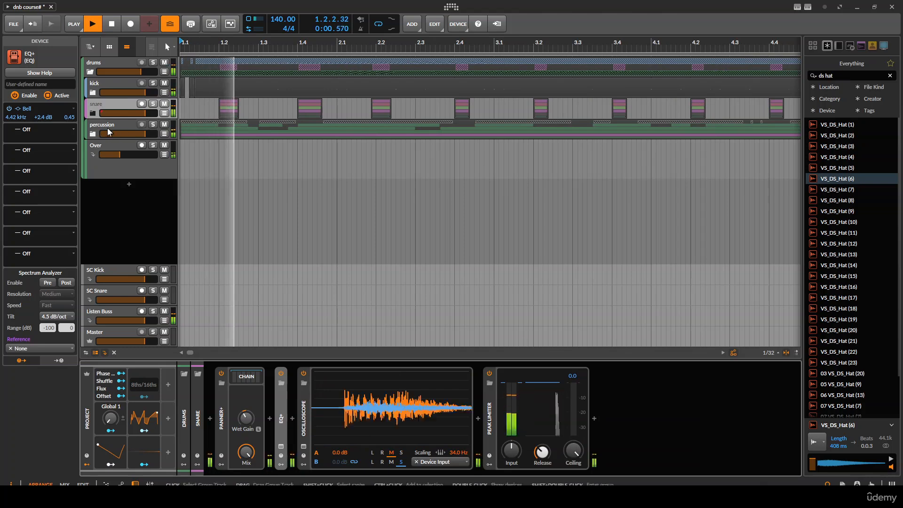
- Select the Over track, solo the percussion group track, and play it back
{"action": "left_click", "coordinate": [120, 148]}
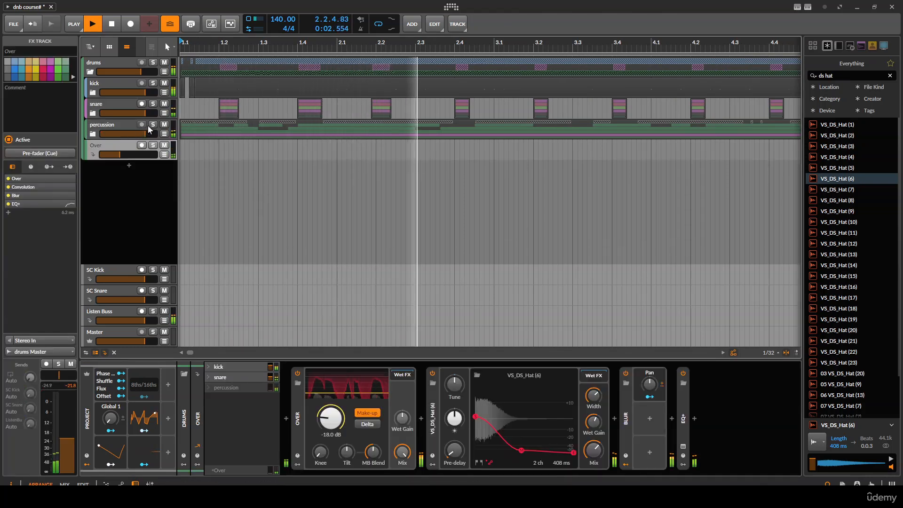
{"action": "left_click", "coordinate": [150, 125]}
{"action": "key", "text": "space"}
{"action": "key", "text": "space"}
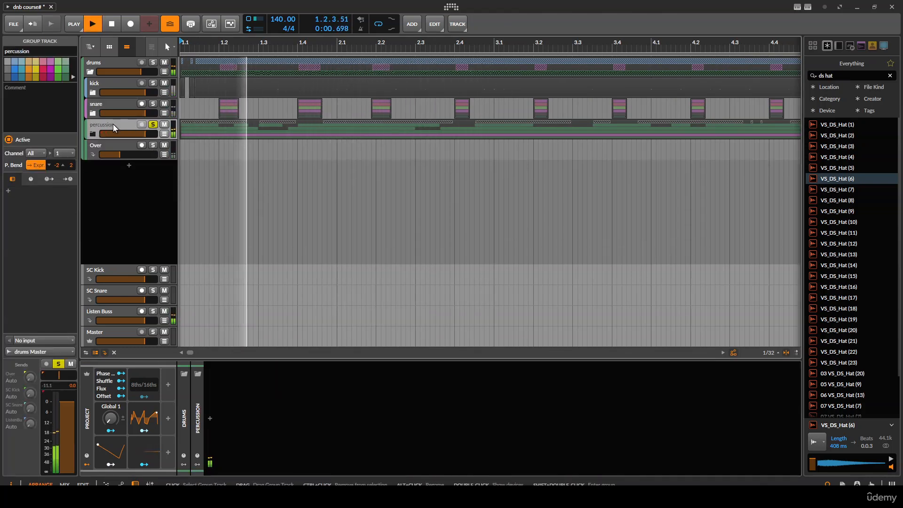
{"action": "key", "text": "space"}
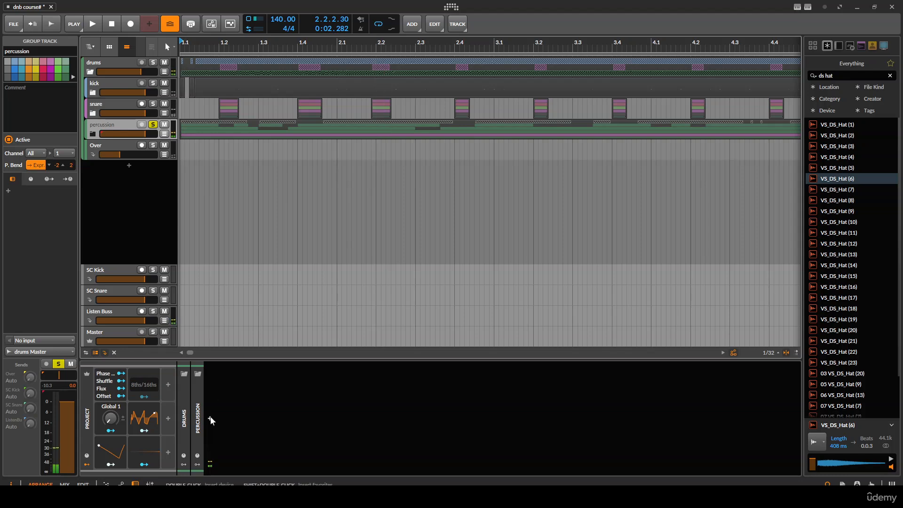
- Insert a Compressor+ on the percussion group track and delete the extra transient shaper placed after it
{"action": "left_click", "coordinate": [210, 416]}
{"action": "type", "text": "comp"}
{"action": "key", "text": "Return"}
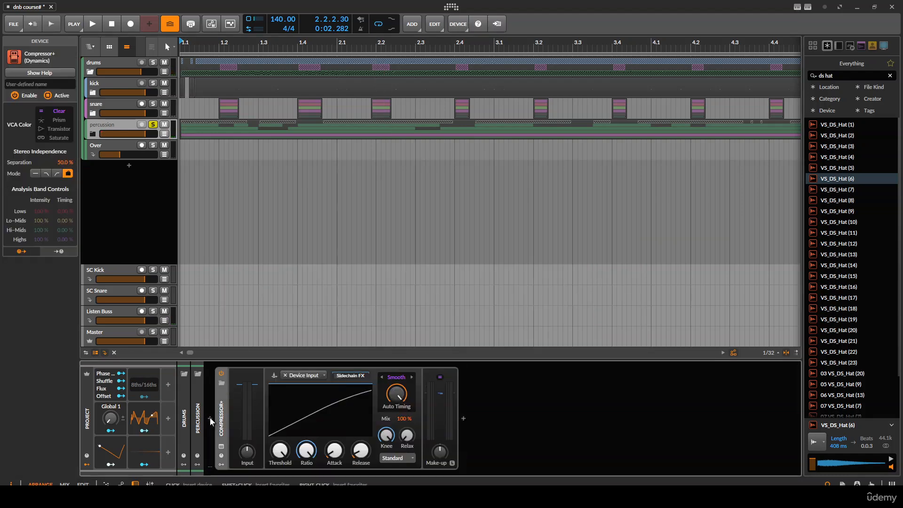
{"action": "left_click", "coordinate": [363, 375]}
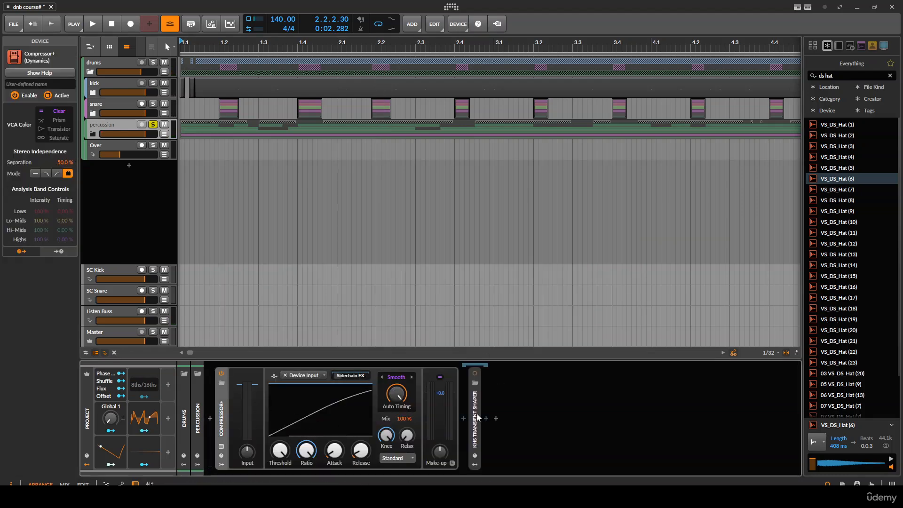
{"action": "left_click", "coordinate": [477, 415]}
{"action": "key", "text": "Delete"}
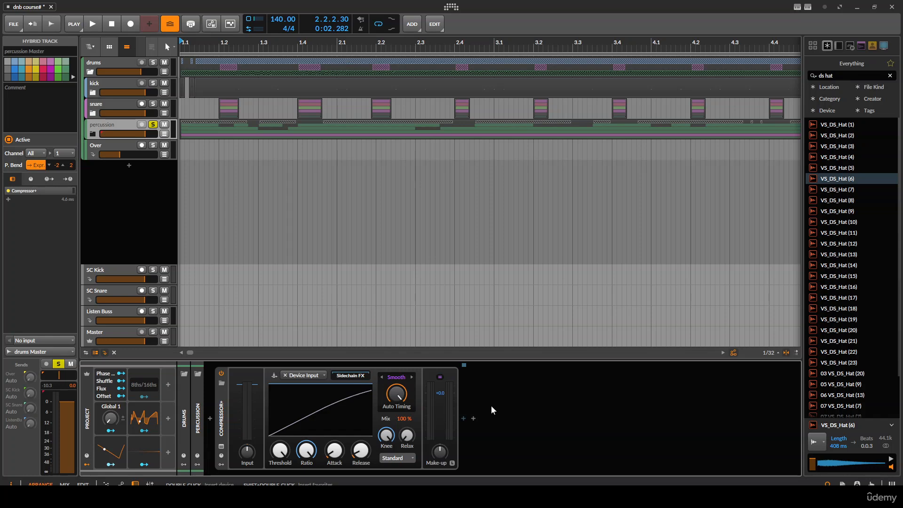
- Insert an FX Layer container after the percussion Compressor+
{"action": "left_click", "coordinate": [464, 419]}
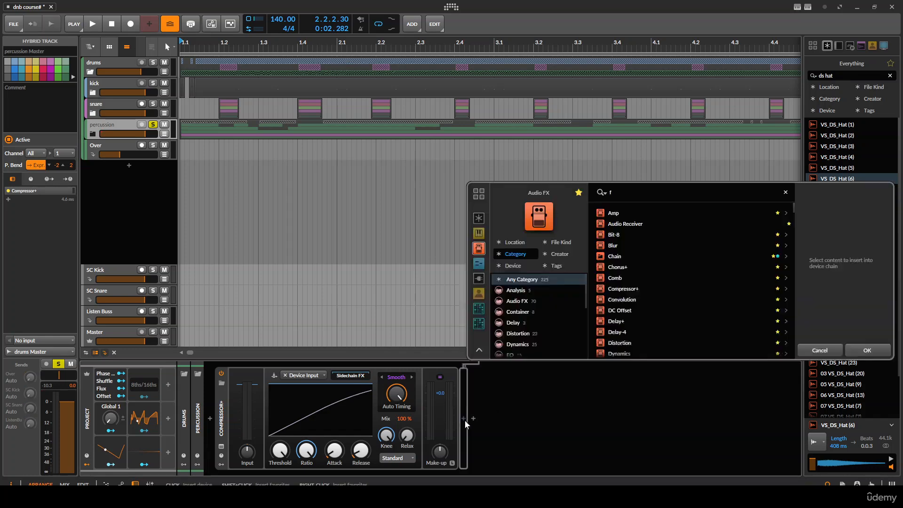
{"action": "type", "text": "fx"}
{"action": "key", "text": "Down"}
{"action": "key", "text": "Return"}
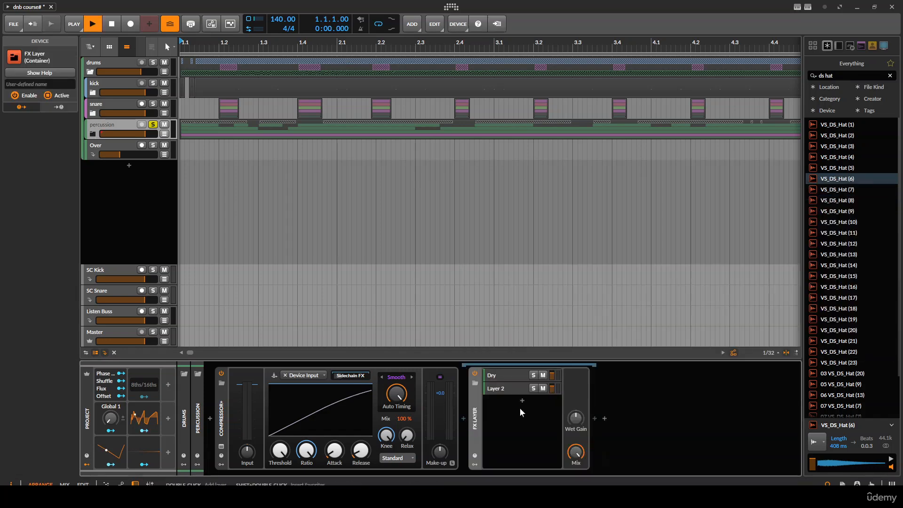
- Rename the FX Layer's second layer to kick and add a third layer named snare
{"action": "left_click", "coordinate": [507, 377]}
{"action": "key", "text": "space"}
{"action": "double_click", "coordinate": [512, 389]}
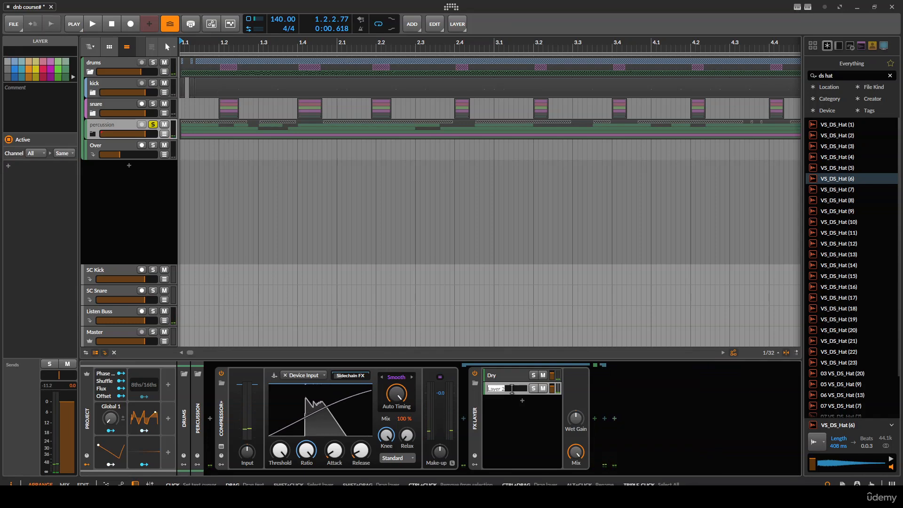
{"action": "key", "text": "Return"}
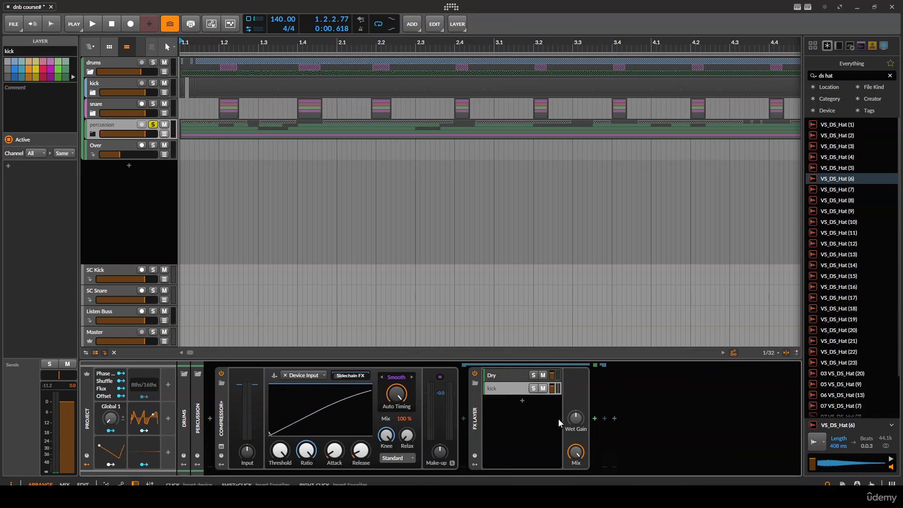
{"action": "double_click", "coordinate": [505, 399]}
{"action": "type", "text": "sna"}
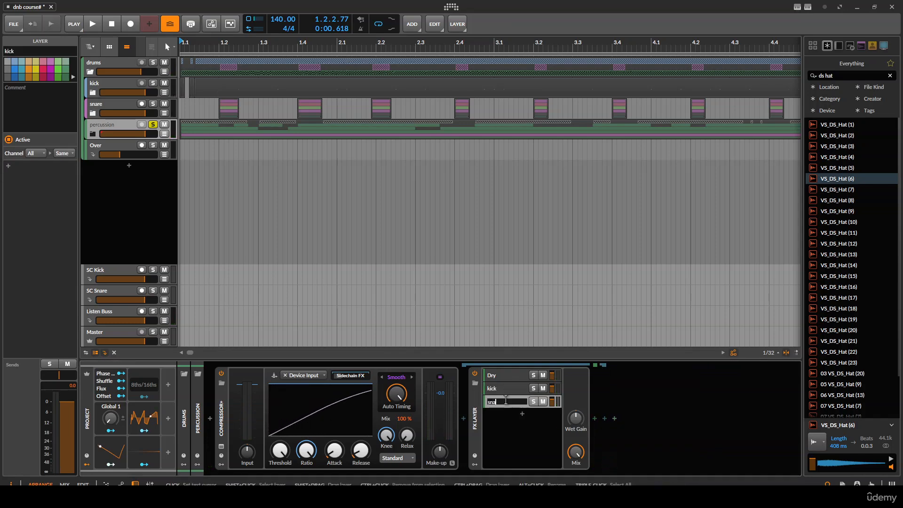
{"action": "type", "text": "re"}
{"action": "key", "text": "Return"}
- Add an Audio Receiver to the kick layer with kick Master (PRE) as its audio source
{"action": "left_click", "coordinate": [593, 419]}
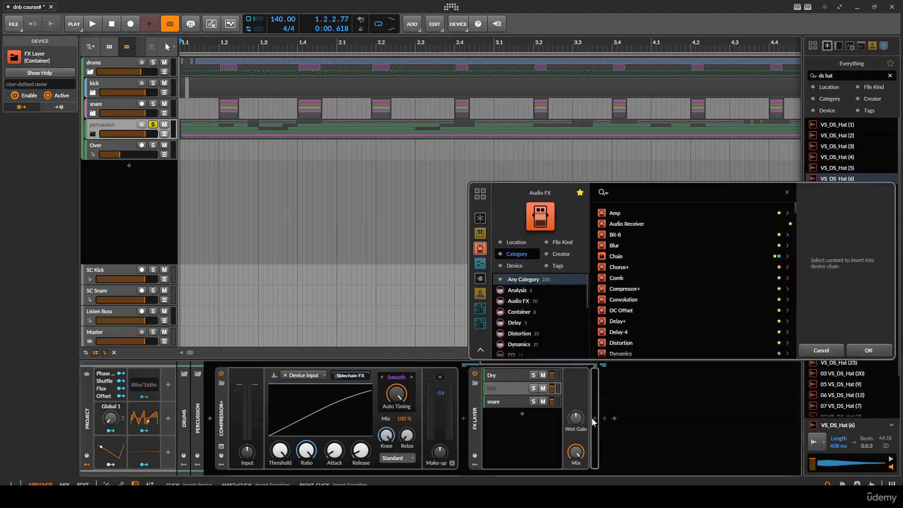
{"action": "type", "text": "audio"}
{"action": "key", "text": "Return"}
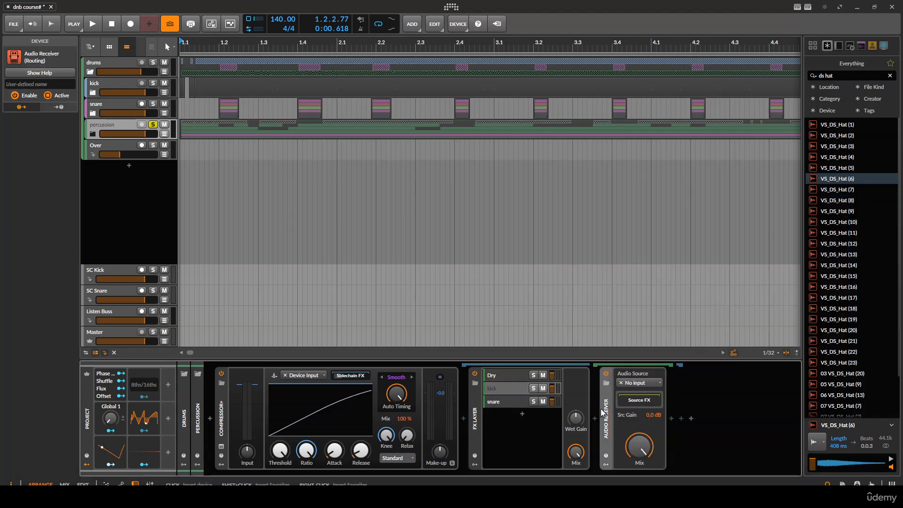
{"action": "left_click", "coordinate": [634, 384]}
{"action": "mouse_move", "coordinate": [651, 419]}
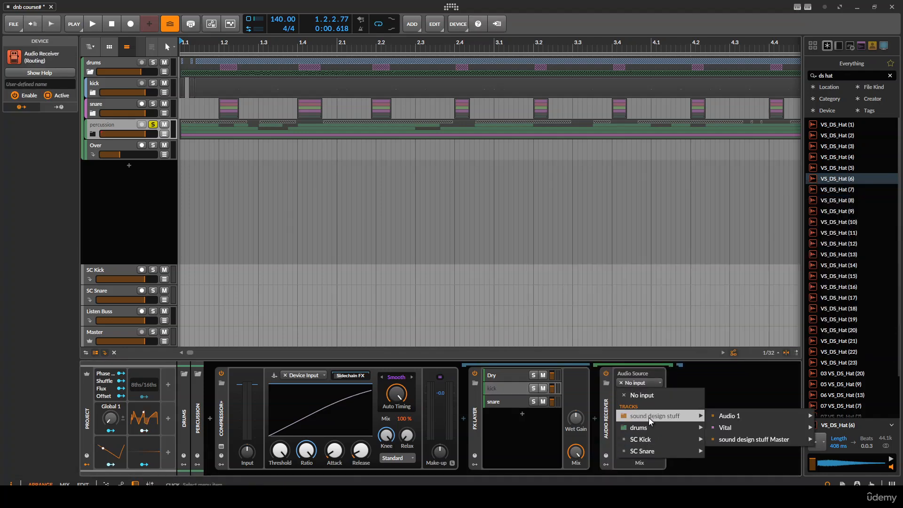
{"action": "mouse_move", "coordinate": [684, 428]}
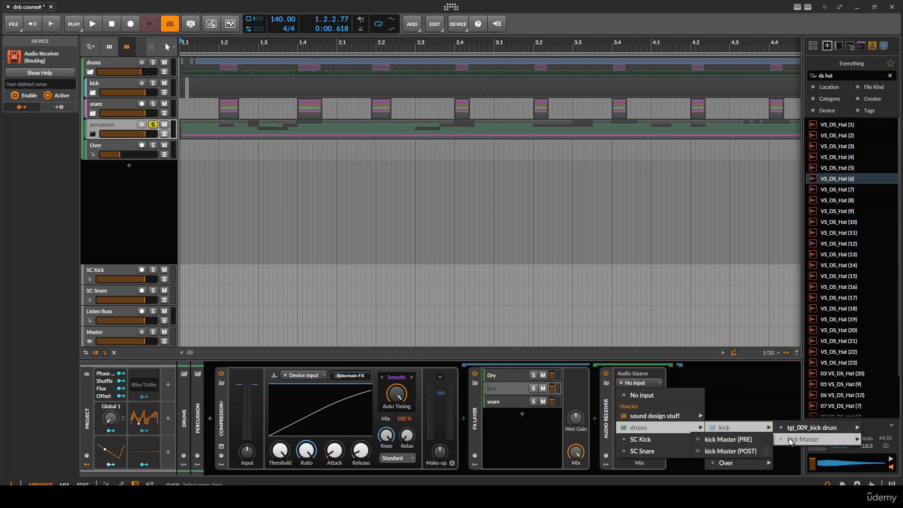
{"action": "left_click", "coordinate": [728, 440]}
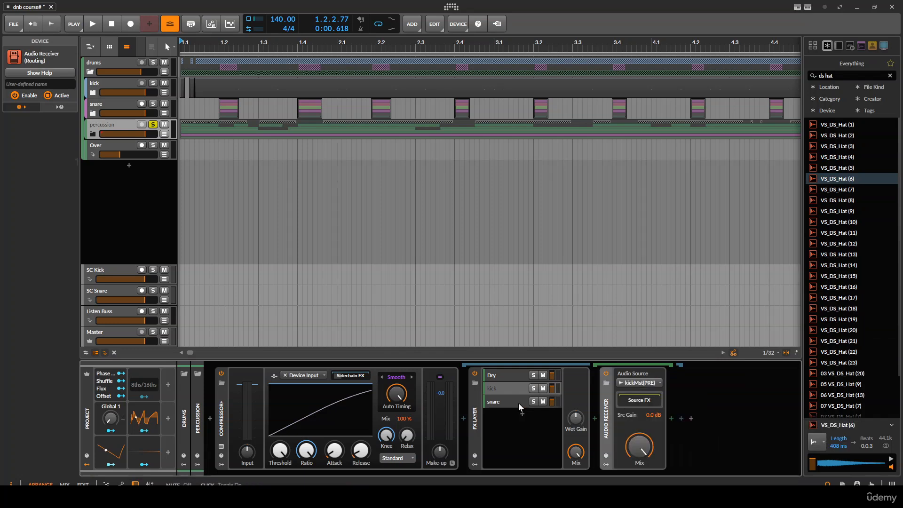
- Add an Audio Receiver to the snare layer with SC Snare (PRE) as its audio source
{"action": "key", "text": "Delete"}
{"action": "left_click", "coordinate": [595, 417]}
{"action": "type", "text": "audio"}
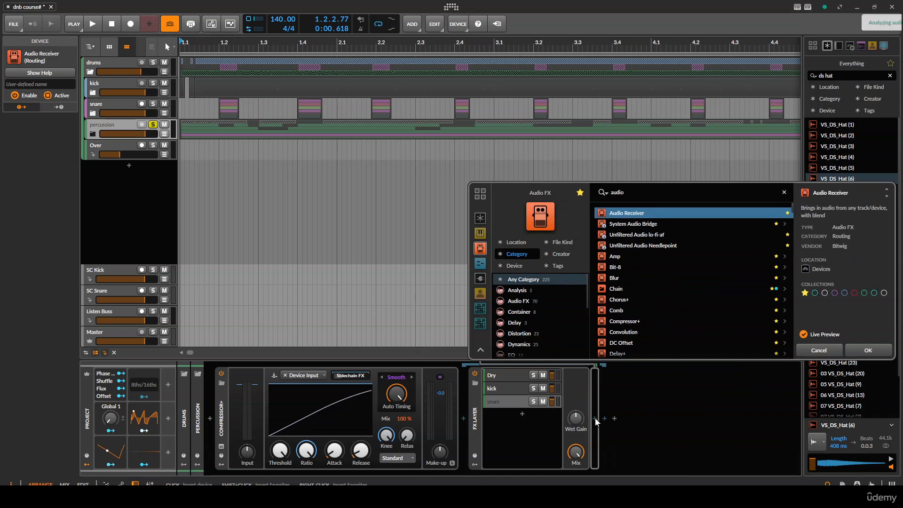
{"action": "key", "text": "Return"}
{"action": "left_click", "coordinate": [635, 384]}
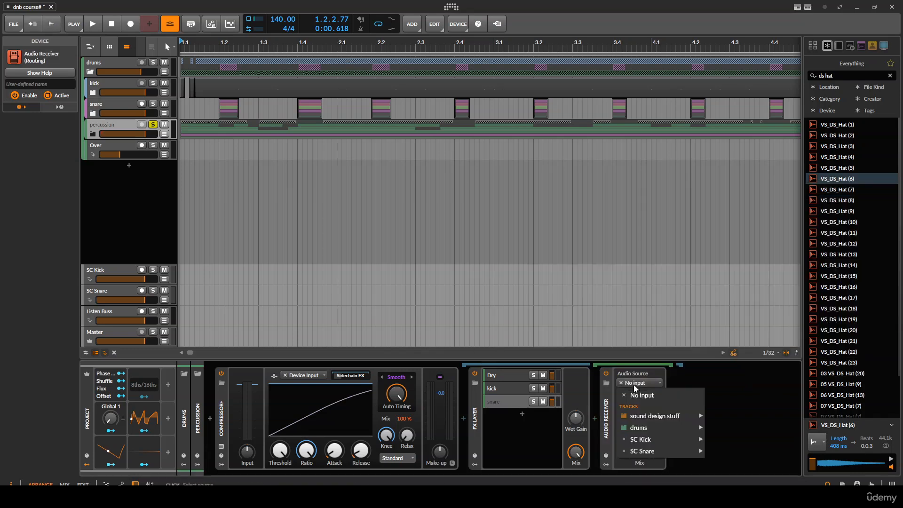
{"action": "mouse_move", "coordinate": [695, 451]}
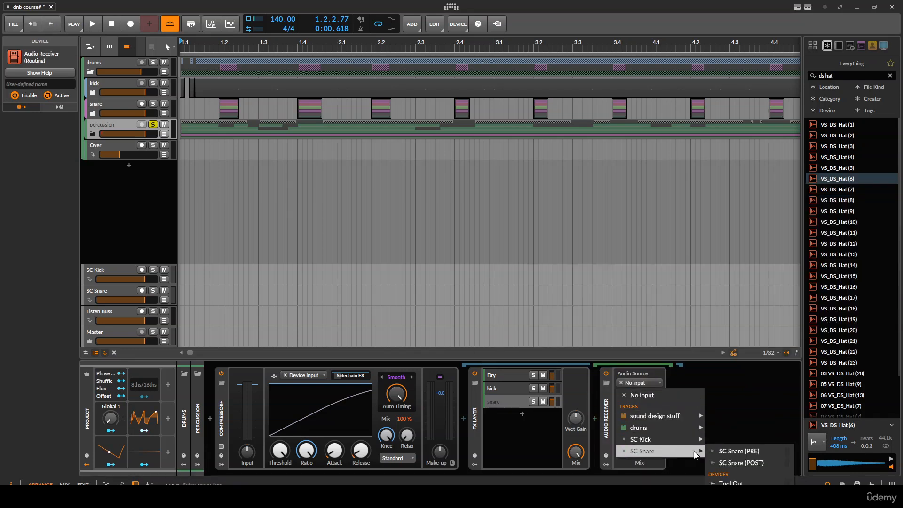
{"action": "left_click", "coordinate": [733, 451]}
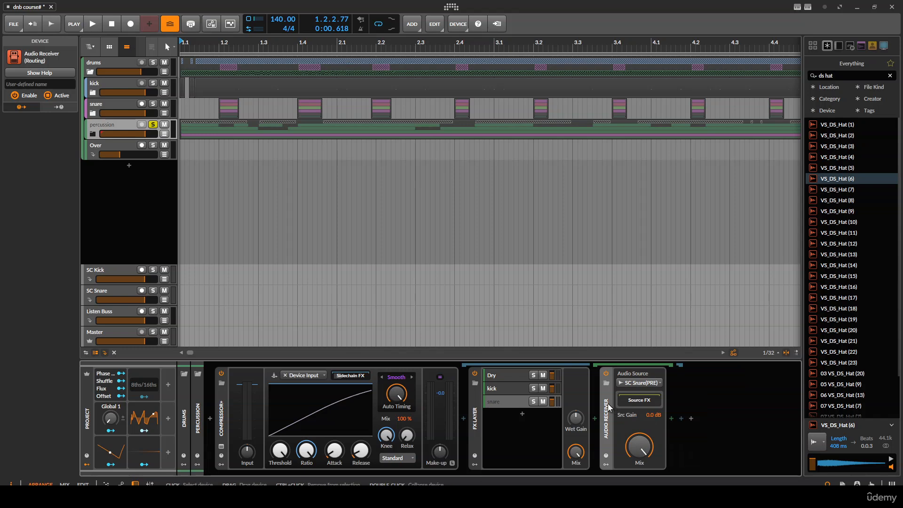
- Inspect the Dry, kick and snare layer chains of the FX Layer during playback
{"action": "left_click", "coordinate": [476, 399]}
{"action": "left_click", "coordinate": [510, 372]}
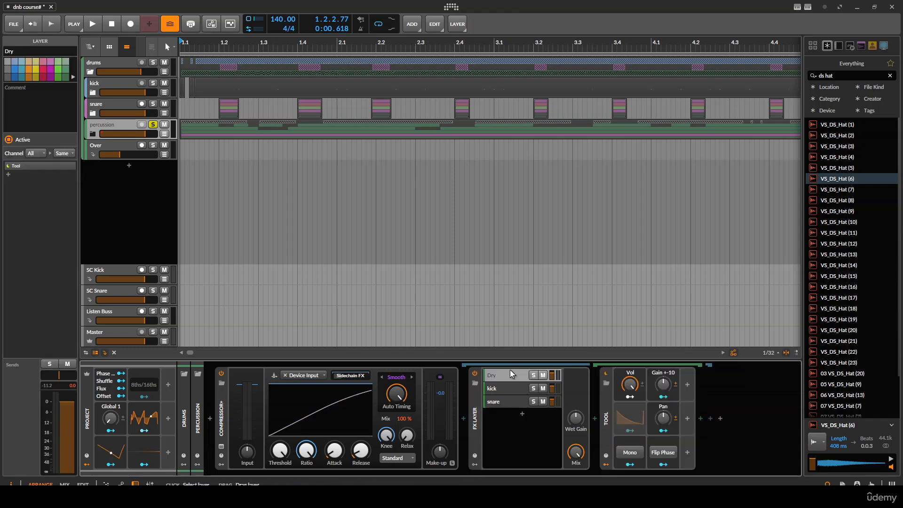
{"action": "key", "text": "space"}
{"action": "key", "text": "z"}
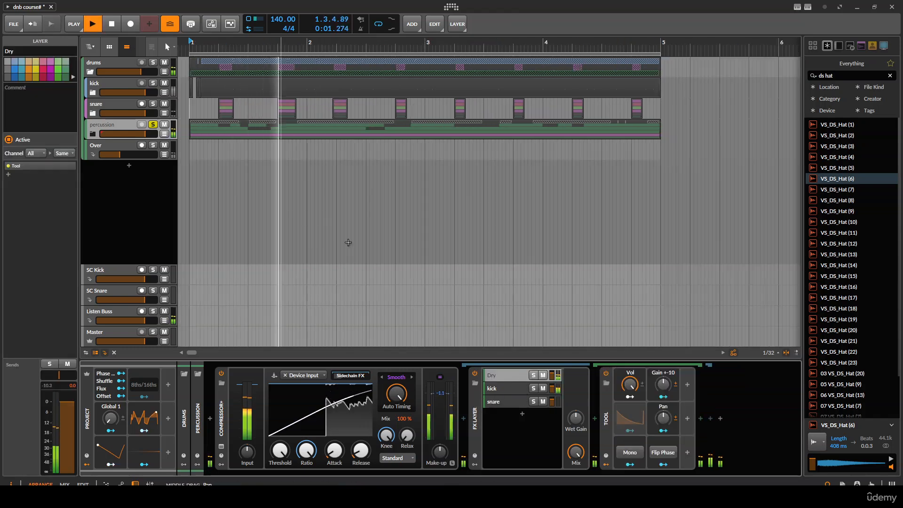
{"action": "key", "text": "space"}
{"action": "left_click", "coordinate": [496, 389]}
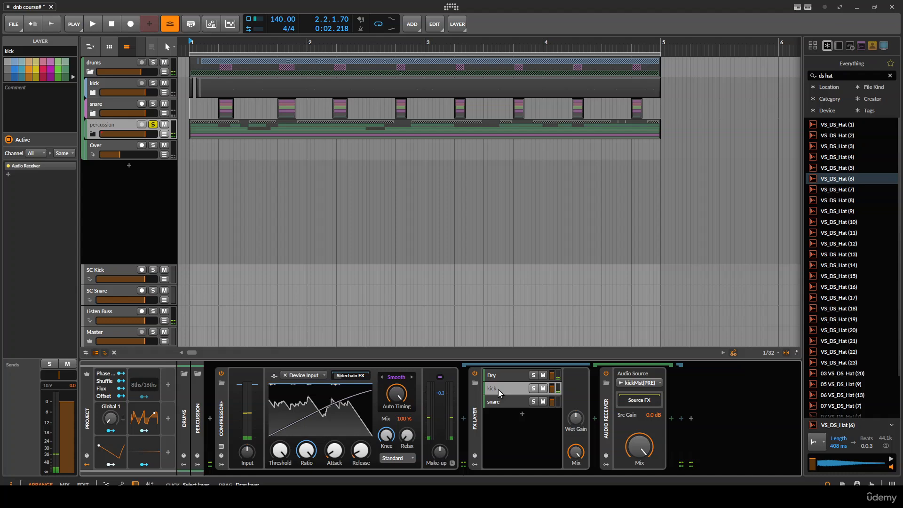
{"action": "double_click", "coordinate": [474, 407]}
{"action": "double_click", "coordinate": [476, 413]}
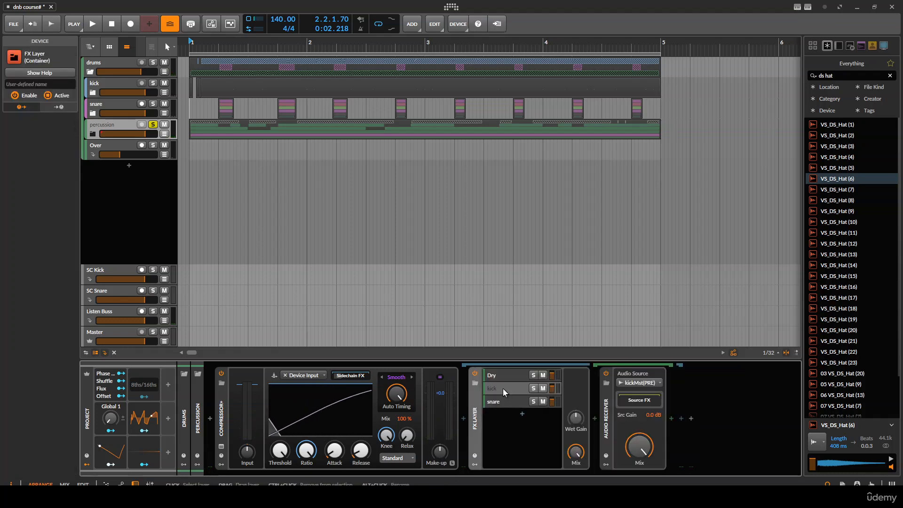
{"action": "left_click", "coordinate": [504, 388]}
{"action": "left_click", "coordinate": [506, 400]}
{"action": "left_click", "coordinate": [616, 414]}
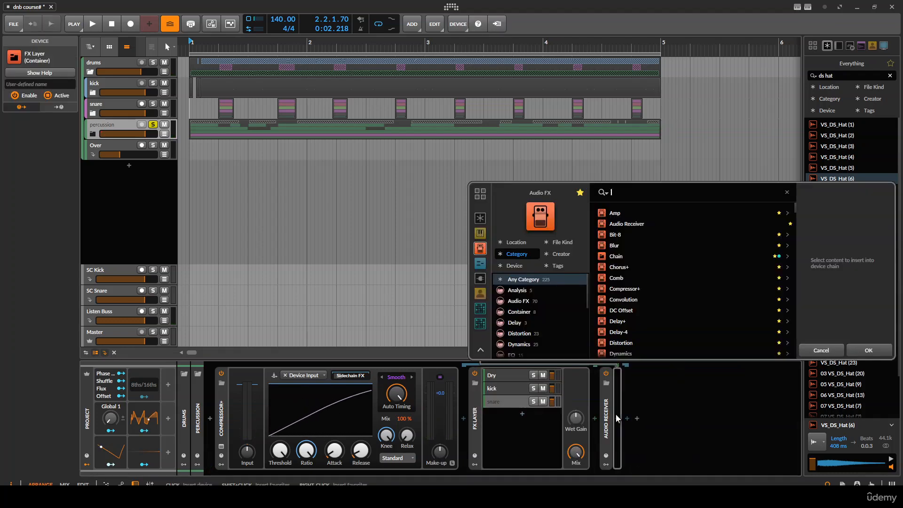
{"action": "type", "text": "snare"}
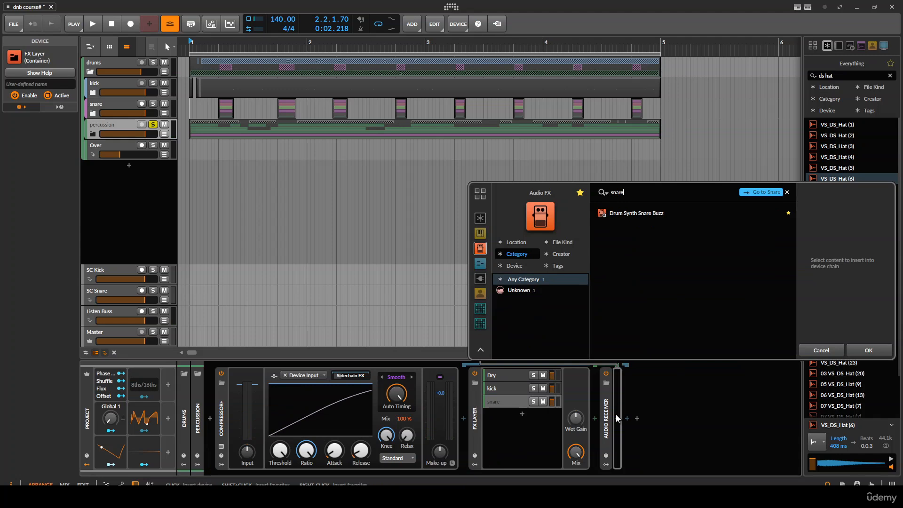
{"action": "key", "text": "Down"}
{"action": "key", "text": "Return"}
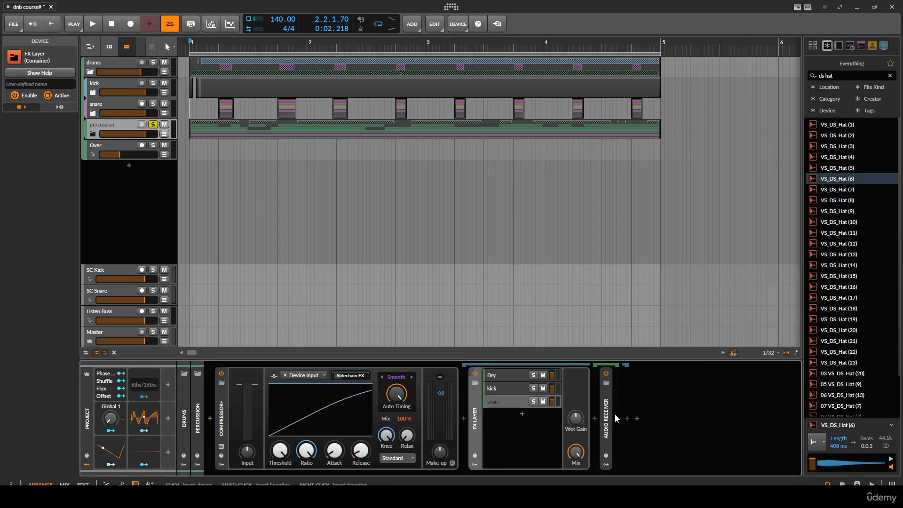
- Insert a kHs Transient Shaper after the snare layer's Audio Receiver and collapse the FX Layer
{"action": "left_click", "coordinate": [615, 415]}
{"action": "type", "text": "tra"}
{"action": "key", "text": "Down"}
{"action": "key", "text": "Down"}
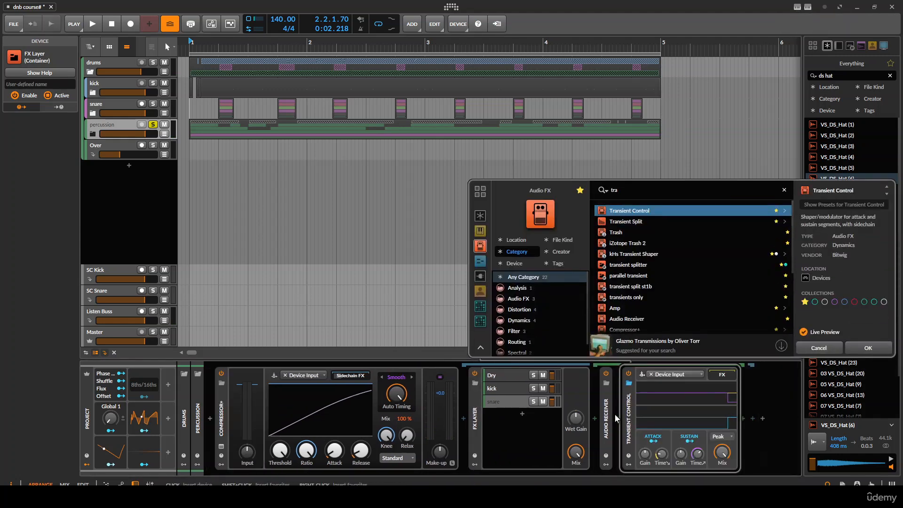
{"action": "key", "text": "Down"}
{"action": "key", "text": "Down"}
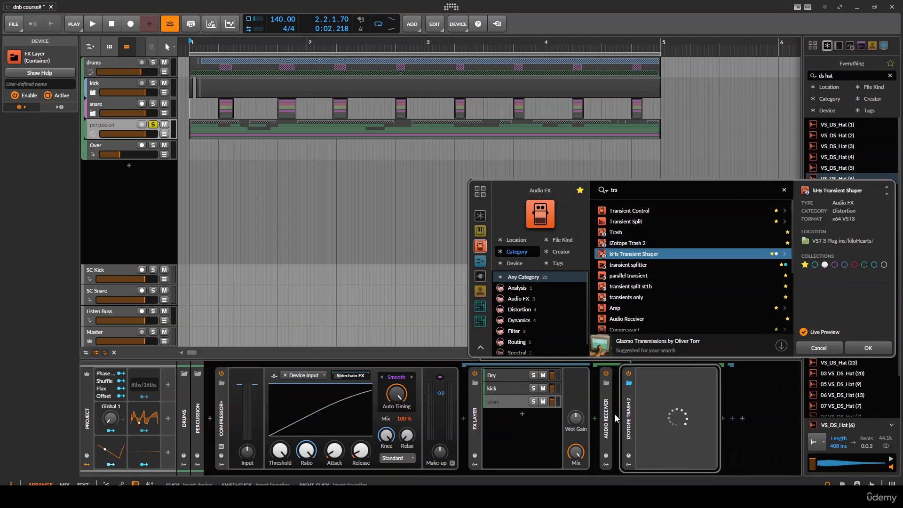
{"action": "key", "text": "Return"}
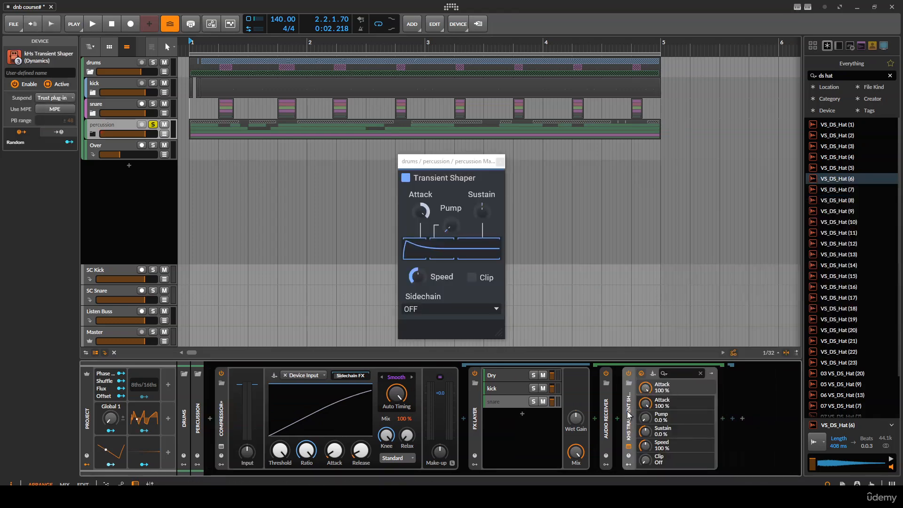
{"action": "double_click", "coordinate": [629, 415]}
- Add an EQ-2 after the FX Layer on the percussion group and close the Transient Shaper window
{"action": "left_click", "coordinate": [463, 418]}
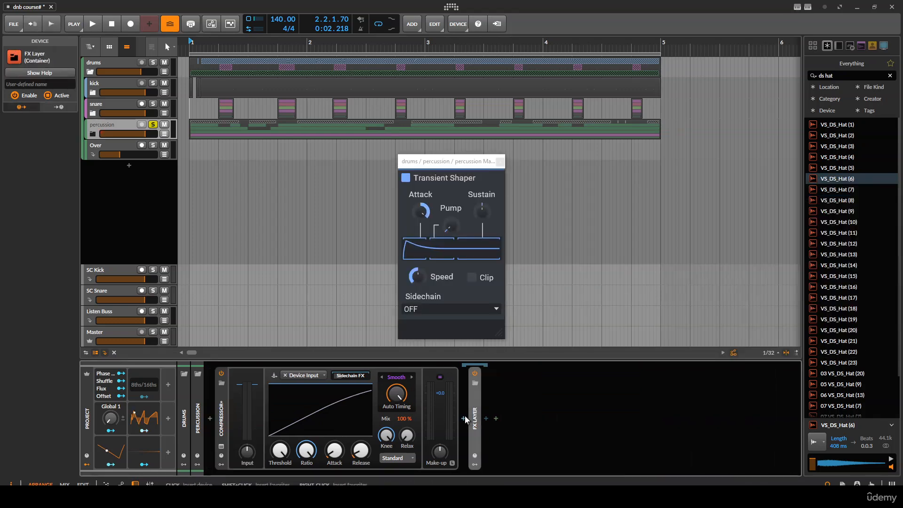
{"action": "key", "text": "Down"}
{"action": "key", "text": "Return"}
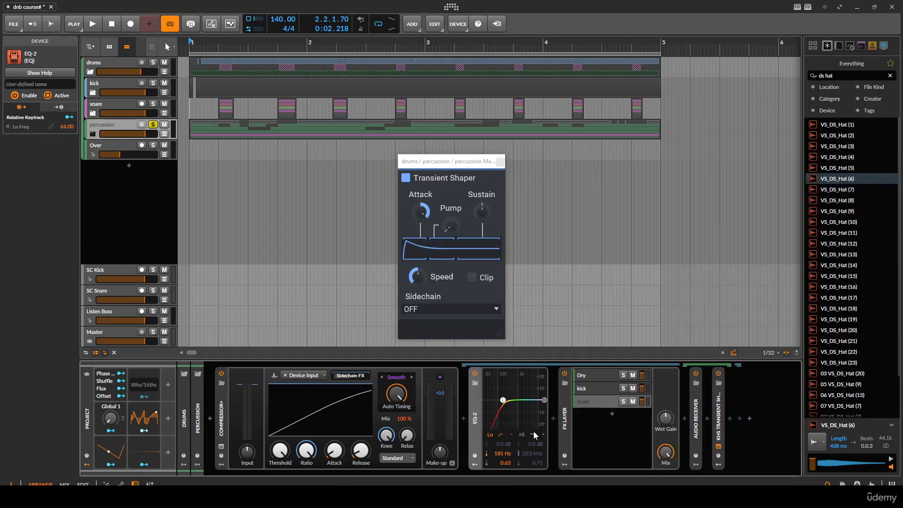
{"action": "left_click_drag", "start_coordinate": [473, 417], "coordinate": [741, 418]}
{"action": "double_click", "coordinate": [475, 418]}
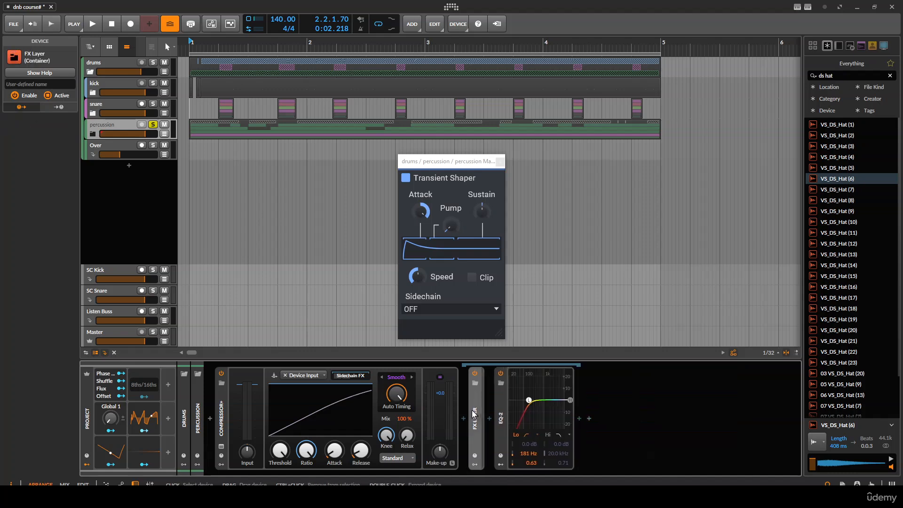
{"action": "key", "text": "space"}
{"action": "left_click", "coordinate": [498, 162]}
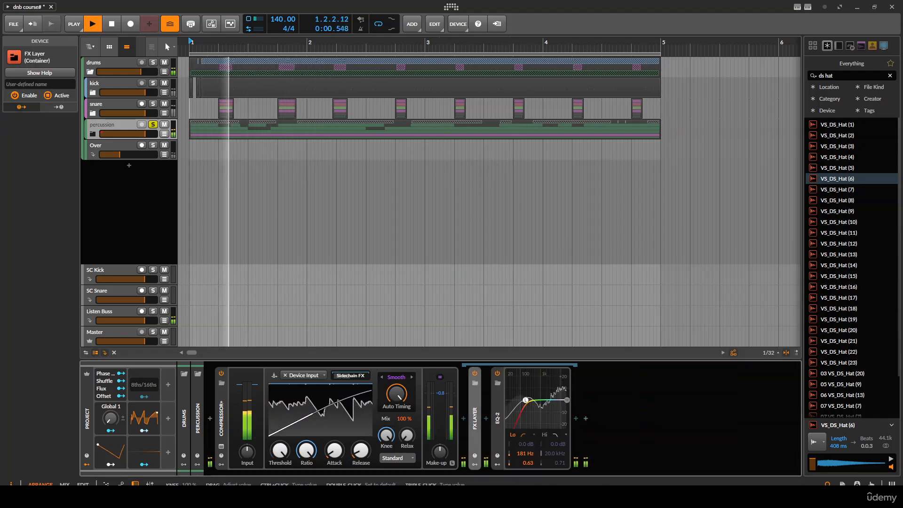
- During playback, switch the percussion compressor to Glue mode, raise its attack and set its threshold to about -21.3 dB
{"action": "key", "text": "space"}
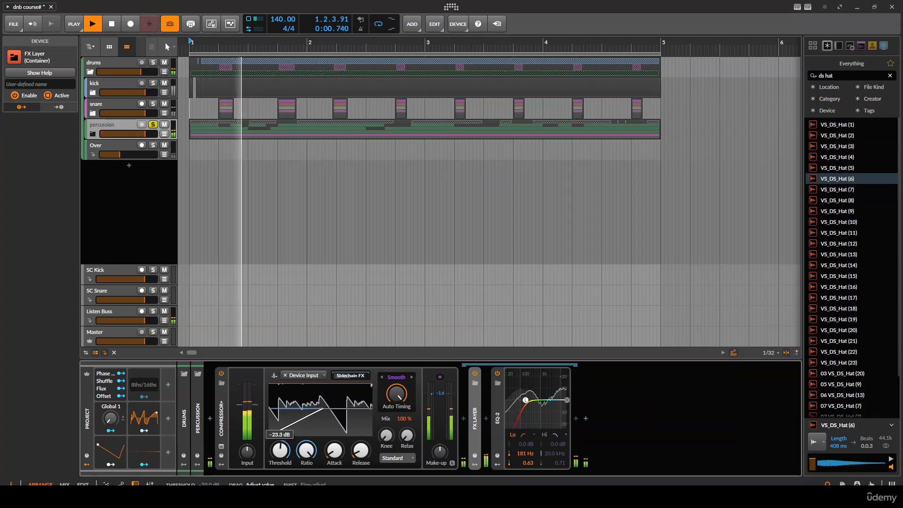
{"action": "left_click_drag", "start_coordinate": [282, 449], "coordinate": [281, 452]}
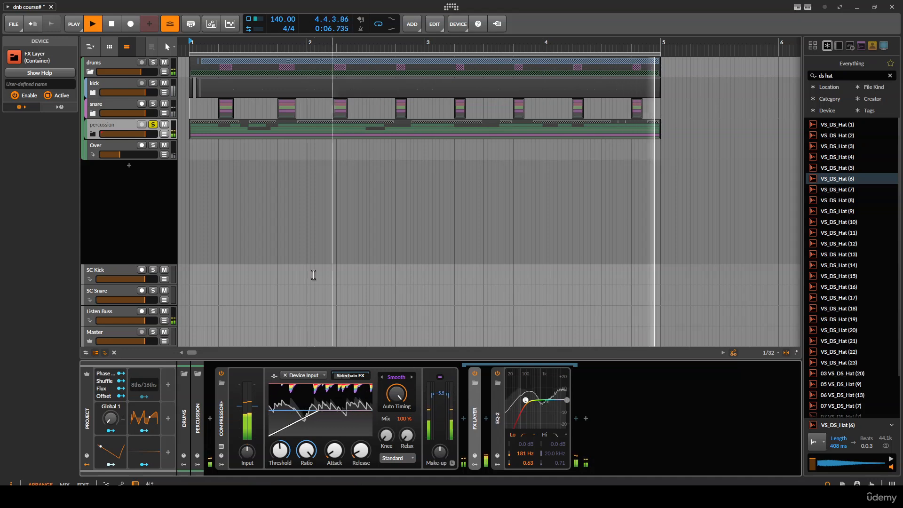
{"action": "scroll", "coordinate": [248, 188], "scroll_direction": "up", "scroll_amount": 2}
{"action": "left_click_drag", "start_coordinate": [228, 151], "coordinate": [448, 206]}
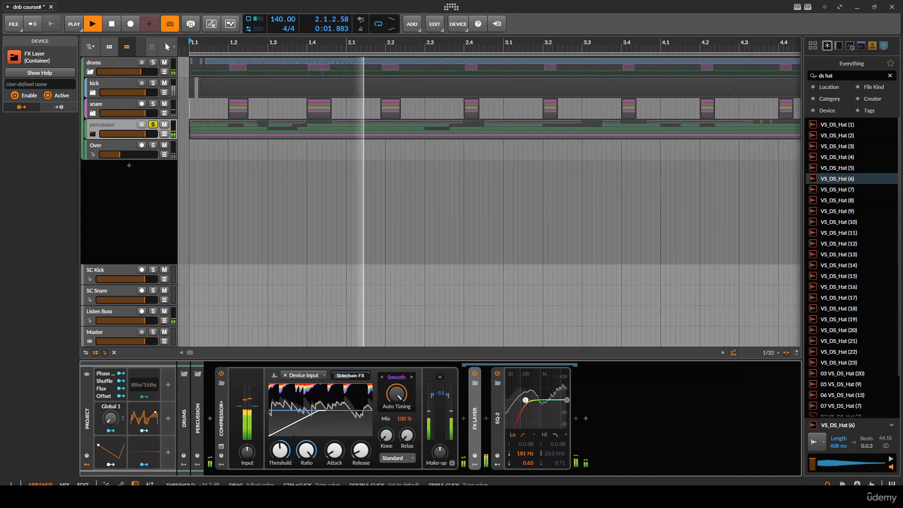
{"action": "left_click", "coordinate": [397, 377]}
{"action": "left_click", "coordinate": [395, 418]}
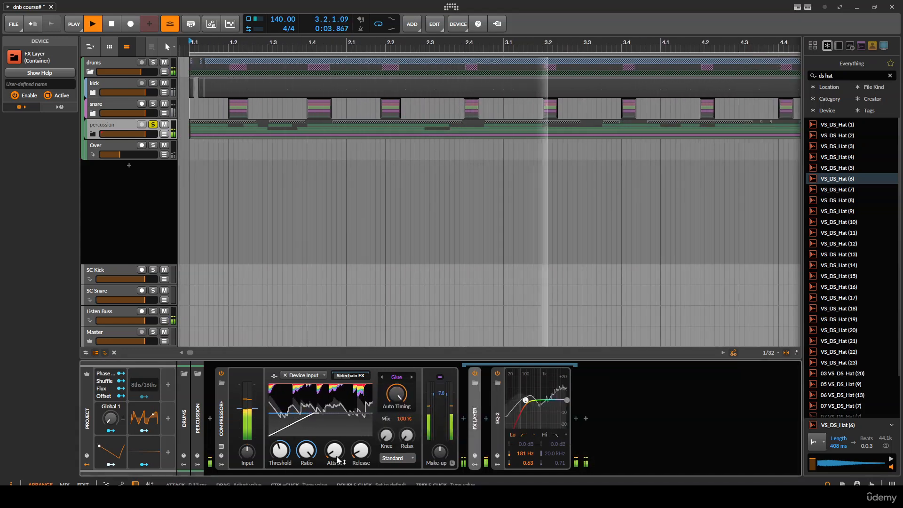
{"action": "left_click_drag", "start_coordinate": [333, 452], "coordinate": [361, 428]}
{"action": "mouse_move", "coordinate": [281, 452]}
{"action": "left_mouse_down"}
{"action": "mouse_move", "coordinate": [280, 461]}
{"action": "mouse_move", "coordinate": [281, 446]}
{"action": "left_mouse_up"}
- Solo the drums group and expand the percussion group to show its tracks
{"action": "left_click", "coordinate": [153, 62]}
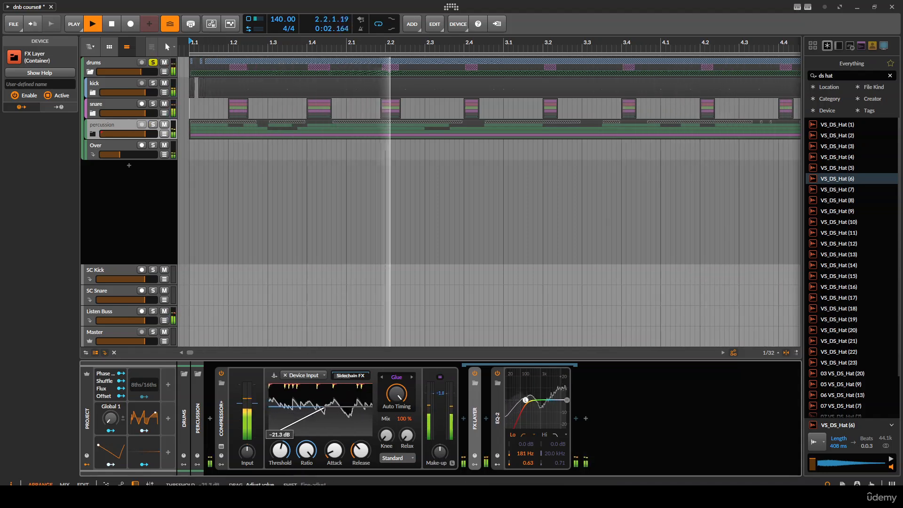
{"action": "left_click", "coordinate": [92, 133]}
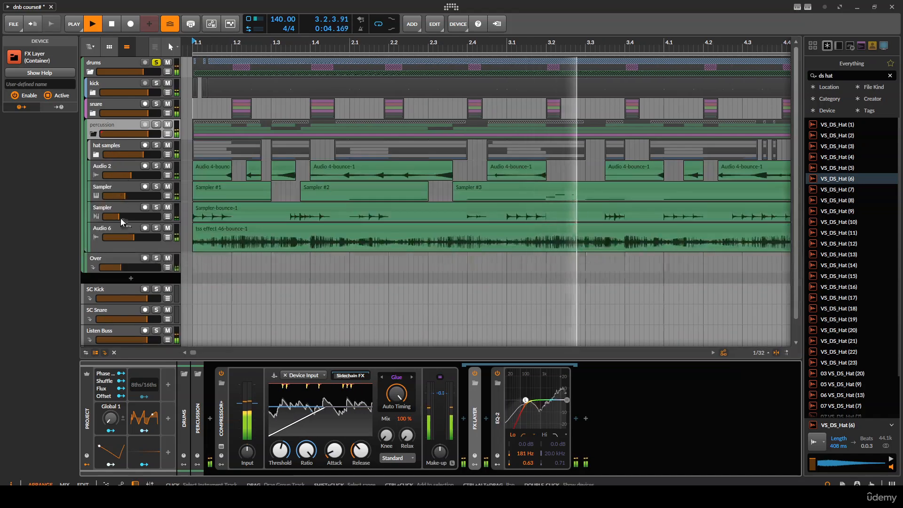
- Add an EQ-2 after Dynamics on the Audio 6 track, set its low cut to about 2.91 kHz and collapse it
{"action": "left_click", "coordinate": [118, 245]}
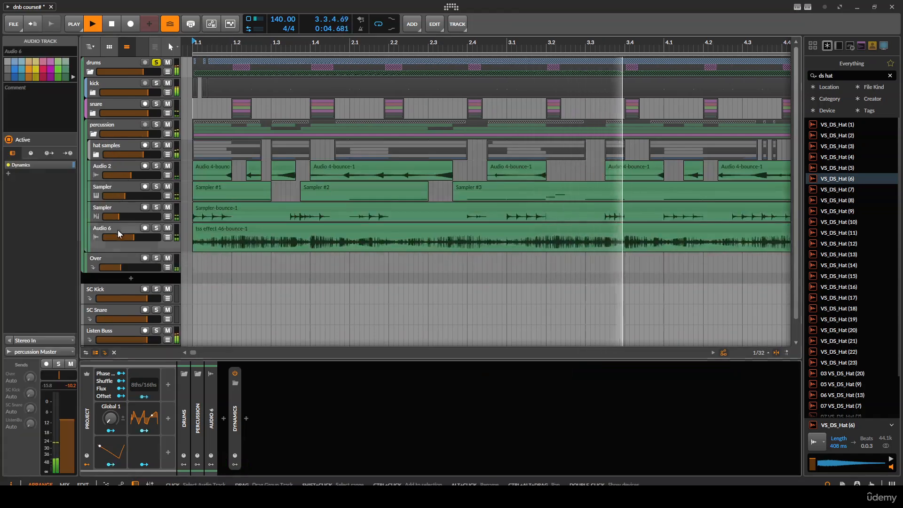
{"action": "left_click", "coordinate": [246, 418]}
{"action": "key", "text": "Down"}
{"action": "key", "text": "Return"}
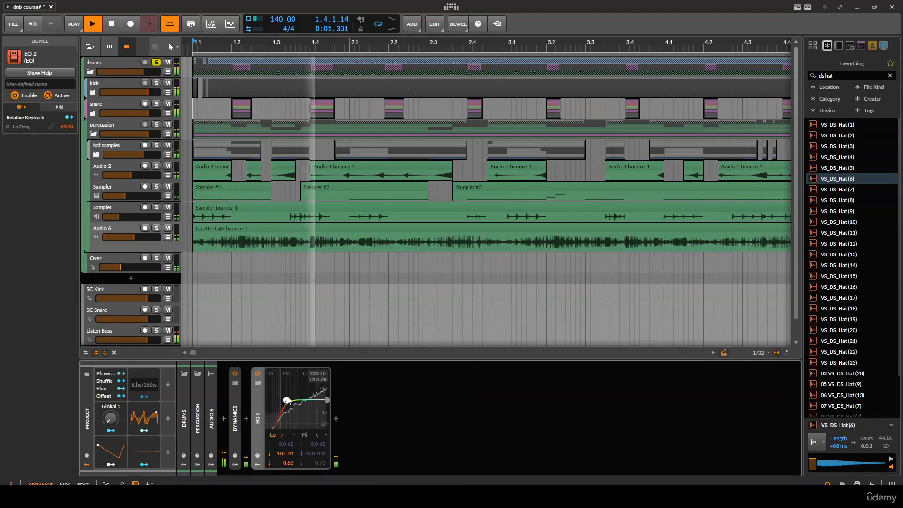
{"action": "left_click_drag", "start_coordinate": [309, 426], "coordinate": [312, 423]}
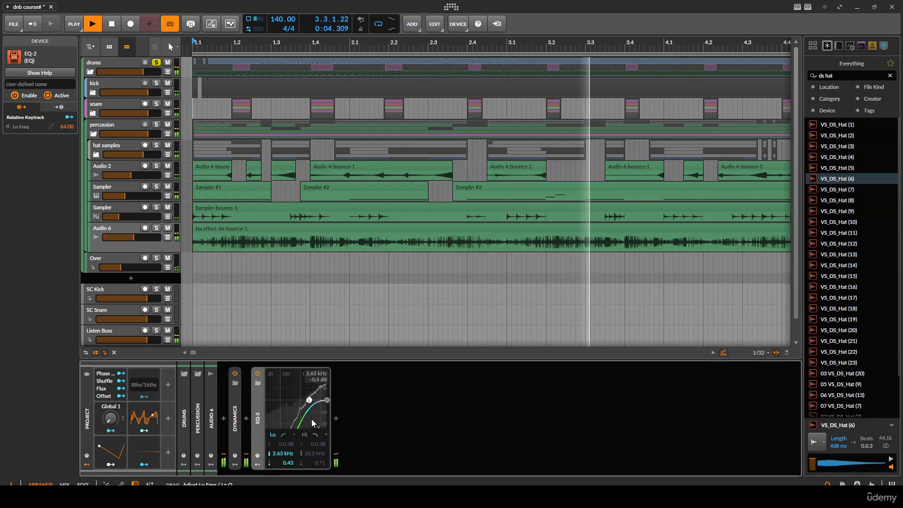
{"action": "double_click", "coordinate": [258, 413]}
- Insert an EQ+ before Dynamics on Audio 6 with a bell boost of about 1.03 kHz, +5.8 dB
{"action": "scroll", "coordinate": [266, 222], "scroll_direction": "down", "scroll_amount": 2}
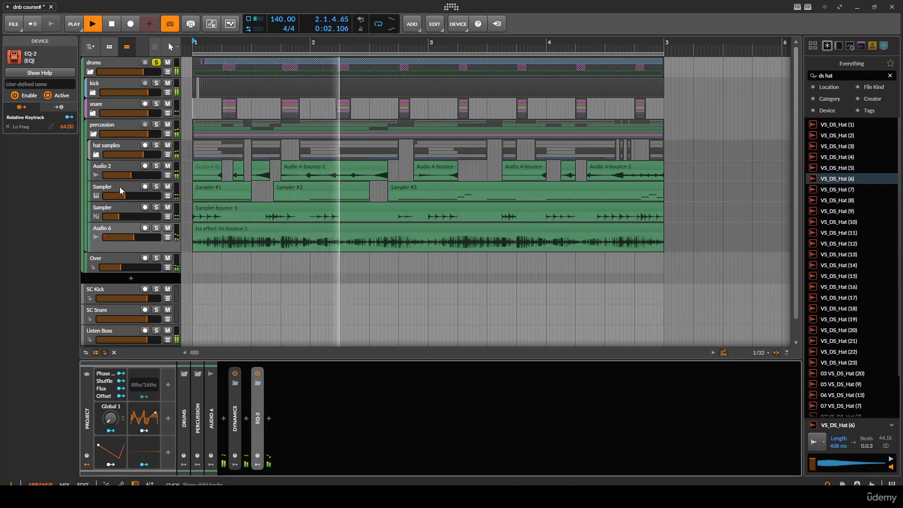
{"action": "left_click", "coordinate": [225, 418]}
{"action": "key", "text": "Down"}
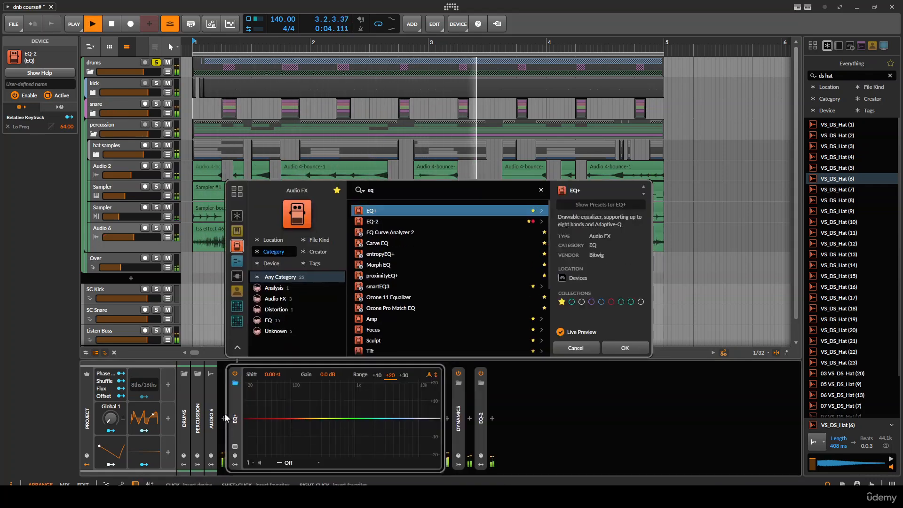
{"action": "key", "text": "Return"}
{"action": "mouse_move", "coordinate": [348, 414]}
{"action": "left_mouse_down"}
{"action": "mouse_move", "coordinate": [318, 391]}
{"action": "mouse_move", "coordinate": [364, 386]}
{"action": "mouse_move", "coordinate": [364, 409]}
{"action": "left_mouse_up"}
- Place the EQ+ on the percussion group after EQ-2, set its bell to about 2.09 kHz, +4.6 dB, and collapse it
{"action": "key", "text": "space"}
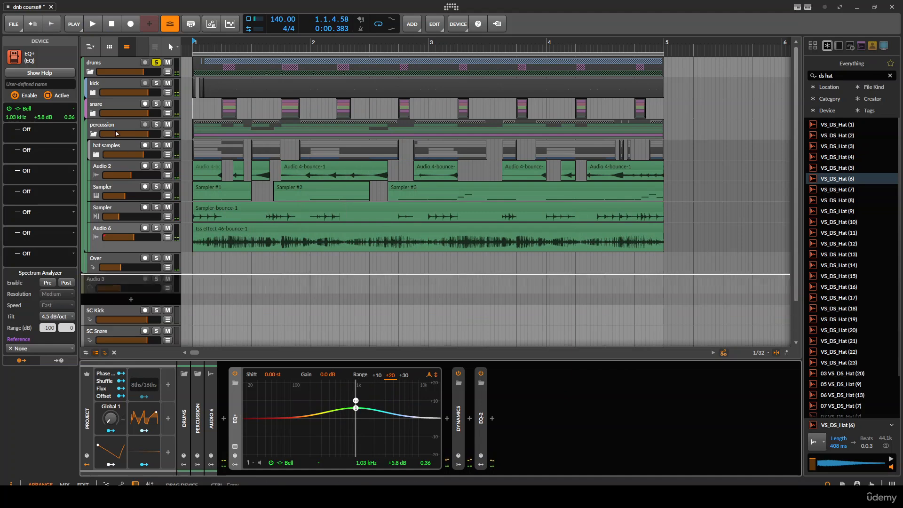
{"action": "left_click", "coordinate": [115, 128]}
{"action": "left_click_drag", "start_coordinate": [718, 408], "coordinate": [739, 413]}
{"action": "key", "text": "space"}
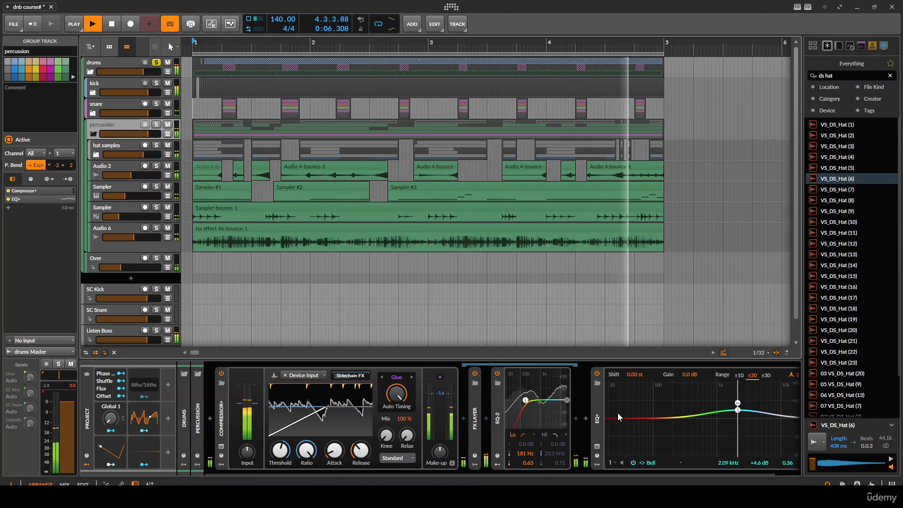
{"action": "double_click", "coordinate": [598, 410]}
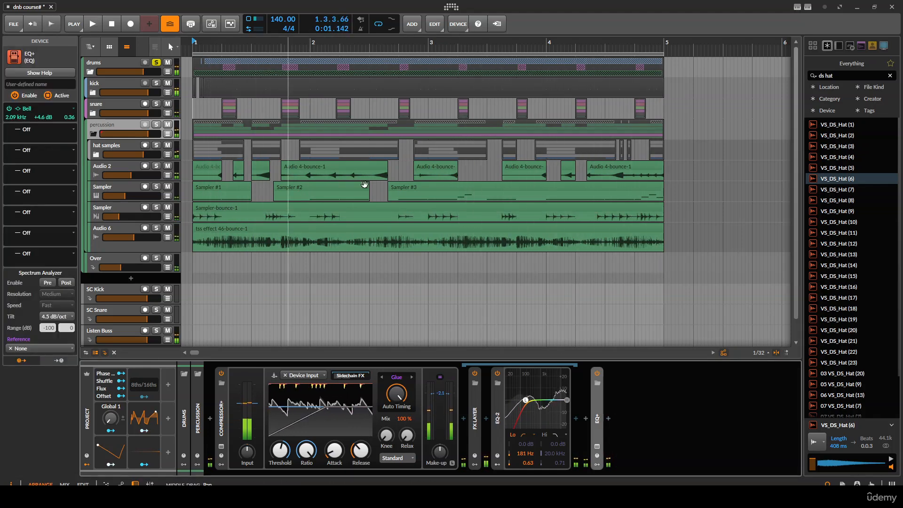
- Expand the kick group, select the tgi_009_kick drum track and enlarge its height
{"action": "key", "text": "space"}
{"action": "key", "text": "space"}
{"action": "key", "text": "space"}
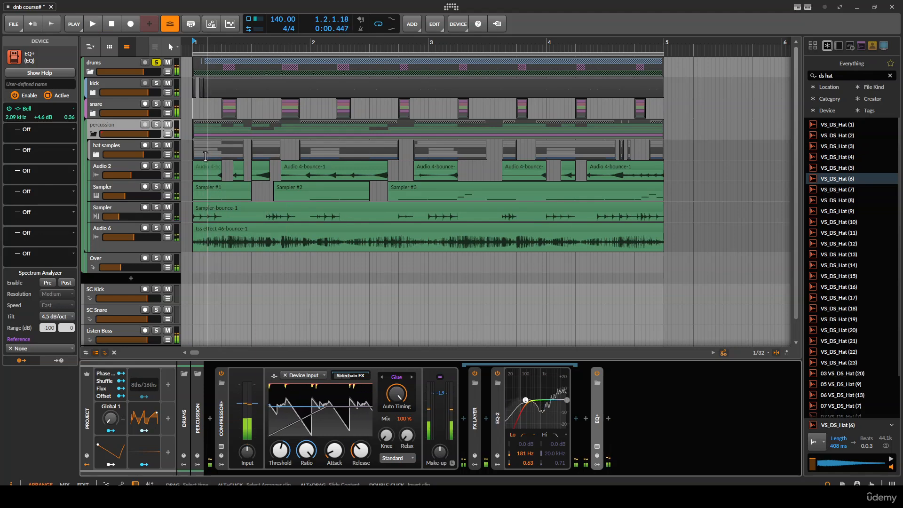
{"action": "scroll", "coordinate": [205, 141], "scroll_direction": "up", "scroll_amount": 1}
{"action": "left_click", "coordinate": [110, 84]}
{"action": "left_click", "coordinate": [89, 94]}
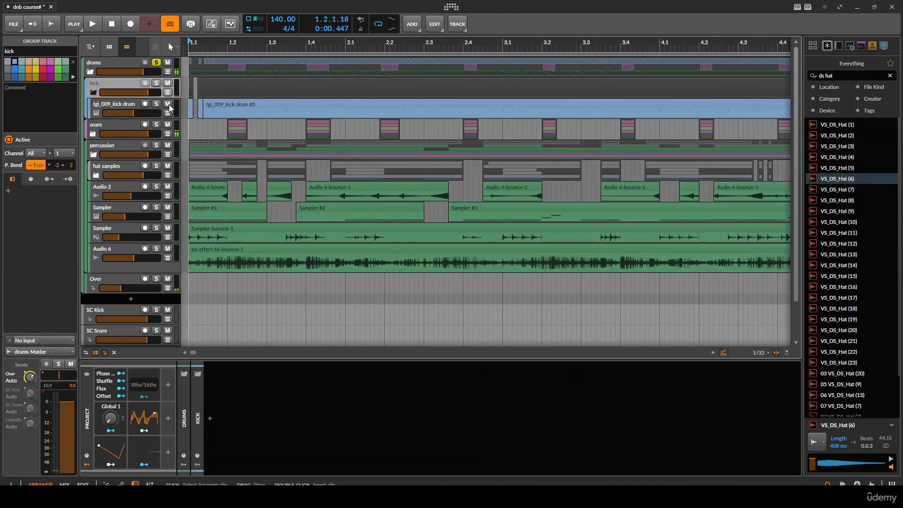
{"action": "left_click", "coordinate": [117, 107]}
{"action": "left_click_drag", "start_coordinate": [118, 118], "coordinate": [119, 137]}
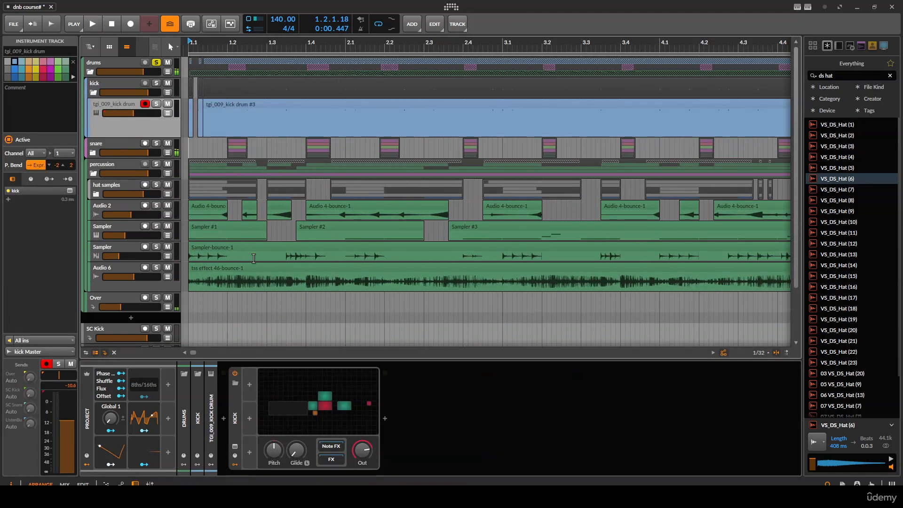
- Open the Grid patch editor of the tgi_009_kick drum track
{"action": "scroll", "coordinate": [268, 125], "scroll_direction": "down", "scroll_amount": 1}
{"action": "left_click", "coordinate": [259, 124]}
{"action": "key", "text": "space"}
{"action": "scroll", "coordinate": [262, 126], "scroll_direction": "up", "scroll_amount": 2}
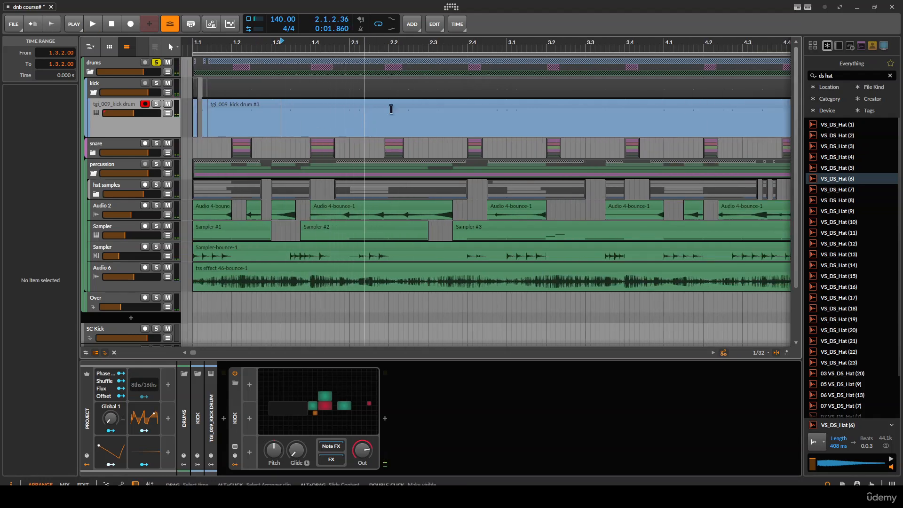
{"action": "double_click", "coordinate": [348, 388]}
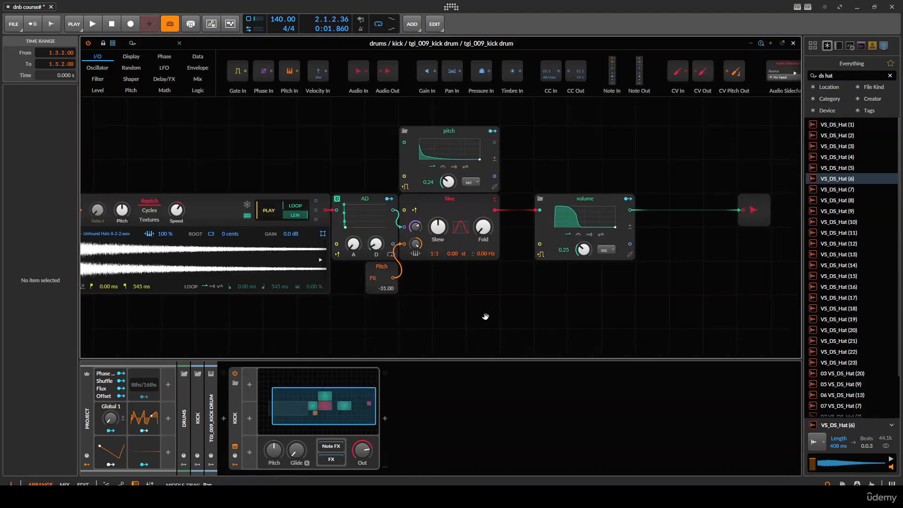
- Reshape the pitch envelope with a steeper curved decay and lower its start point to about 65%, then close it
{"action": "key", "text": "space"}
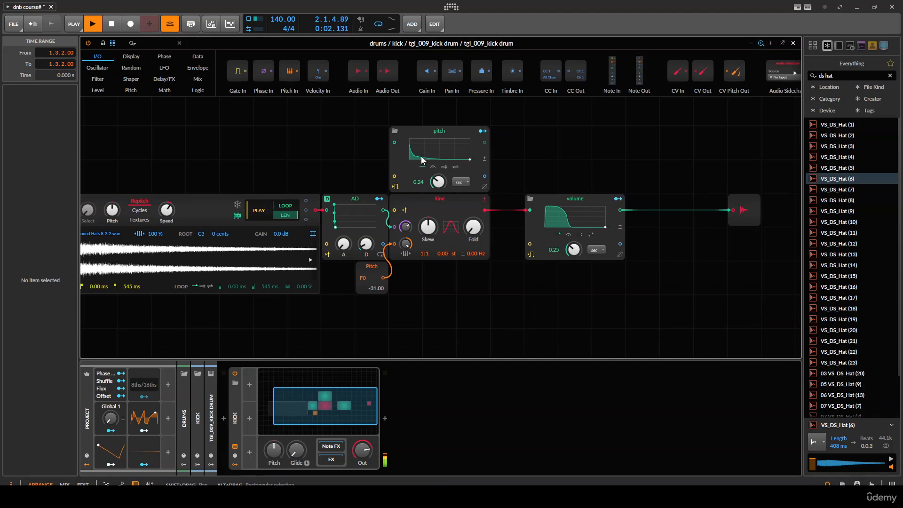
{"action": "key", "text": "space"}
{"action": "left_click", "coordinate": [453, 149]}
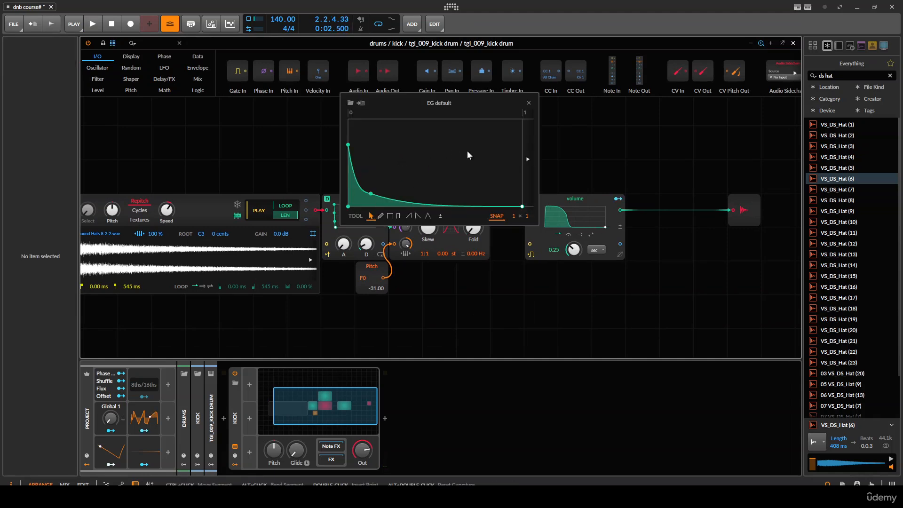
{"action": "scroll", "coordinate": [368, 165], "scroll_direction": "up", "scroll_amount": 2}
{"action": "left_click_drag", "start_coordinate": [369, 165], "coordinate": [528, 169]}
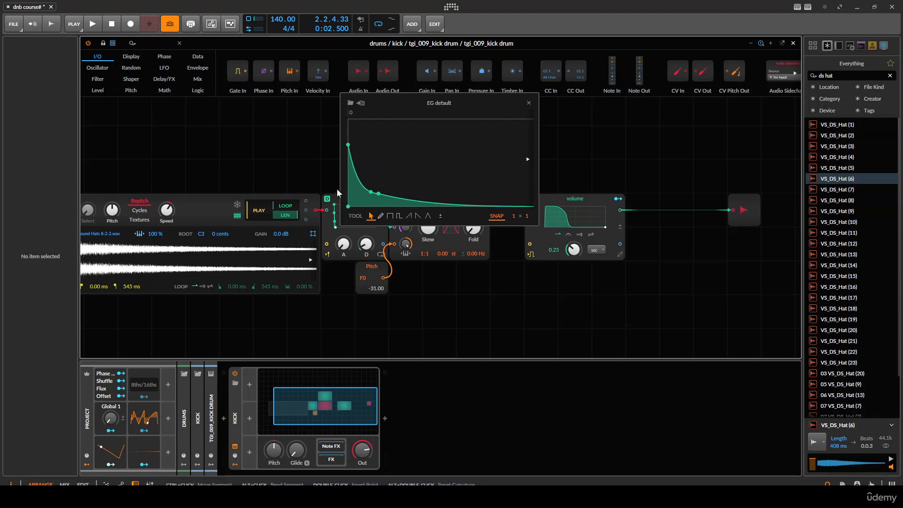
{"action": "key", "text": "space"}
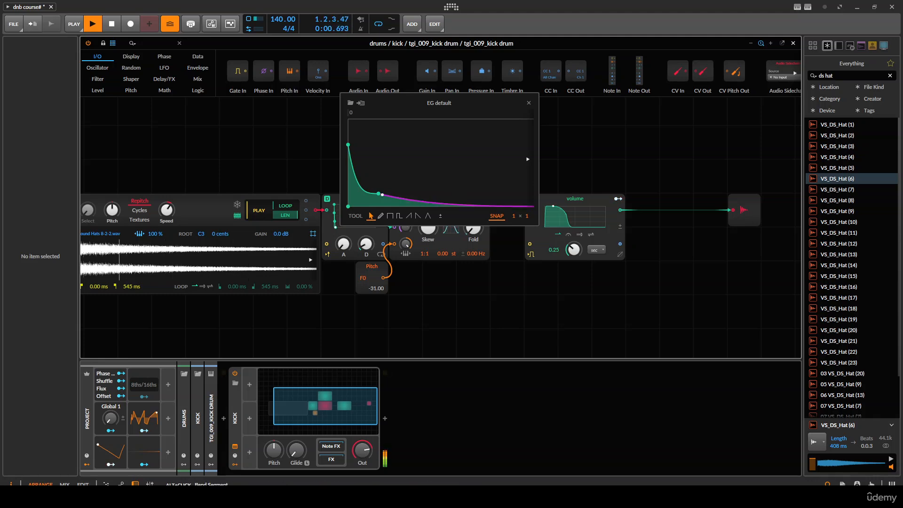
{"action": "left_click", "coordinate": [464, 206]}
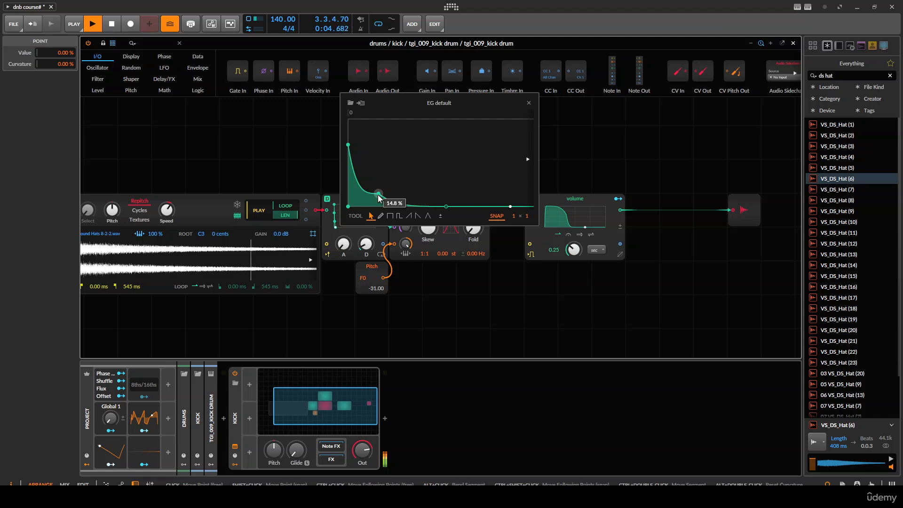
{"action": "left_click_drag", "start_coordinate": [379, 194], "coordinate": [376, 195]}
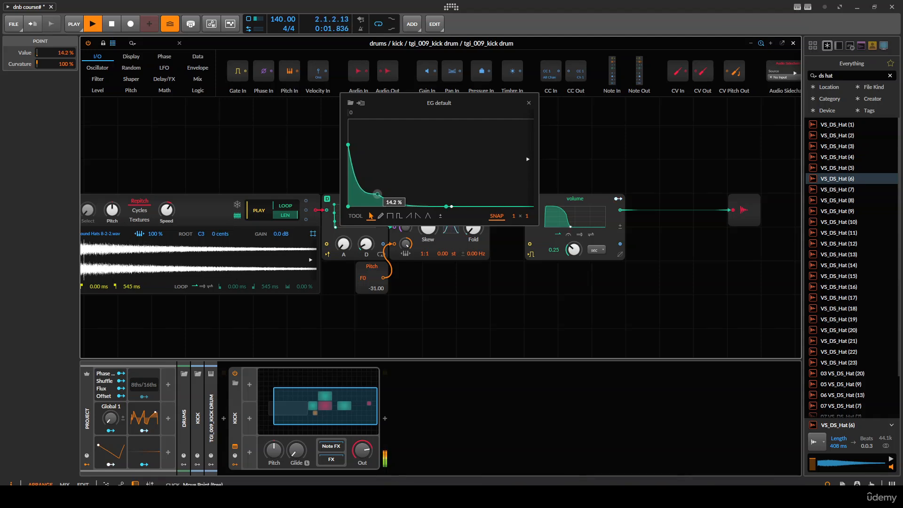
{"action": "left_click_drag", "start_coordinate": [377, 194], "coordinate": [368, 196]}
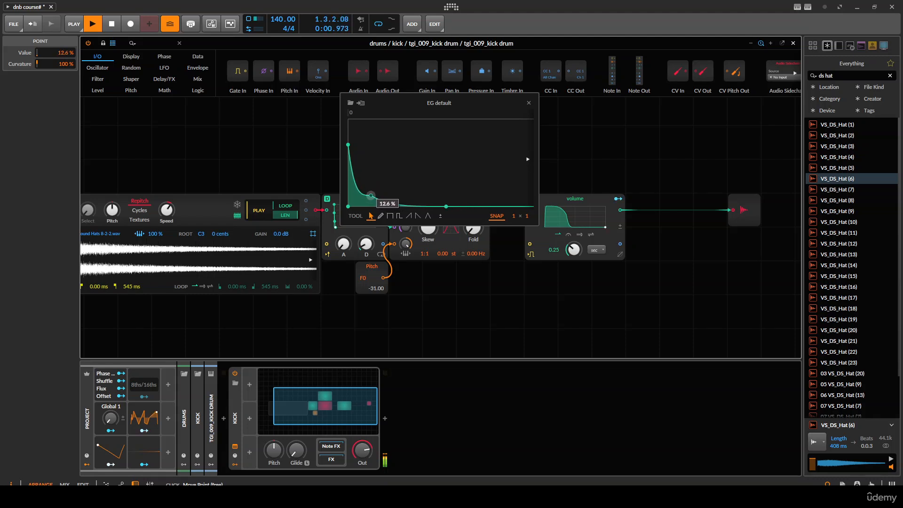
{"action": "left_click_drag", "start_coordinate": [444, 203], "coordinate": [521, 206]}
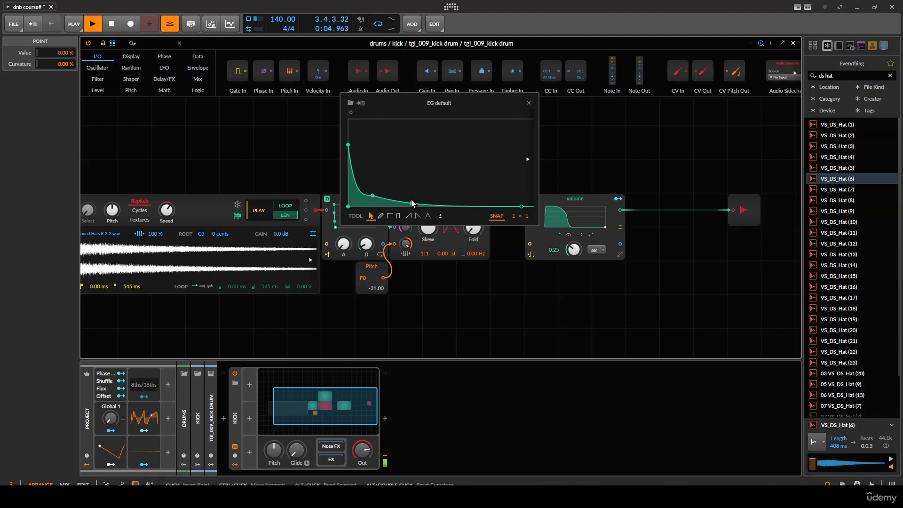
{"action": "left_click_drag", "start_coordinate": [373, 197], "coordinate": [372, 191]}
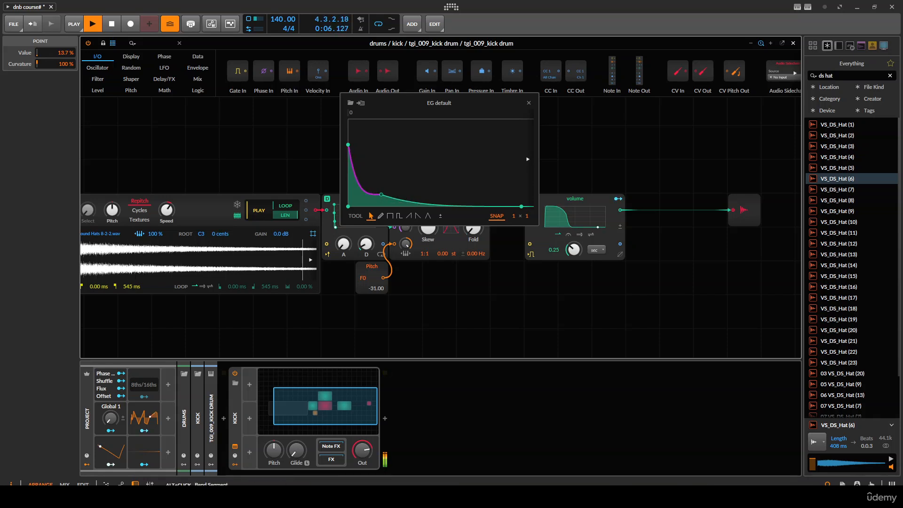
{"action": "left_click_drag", "start_coordinate": [349, 146], "coordinate": [349, 160]}
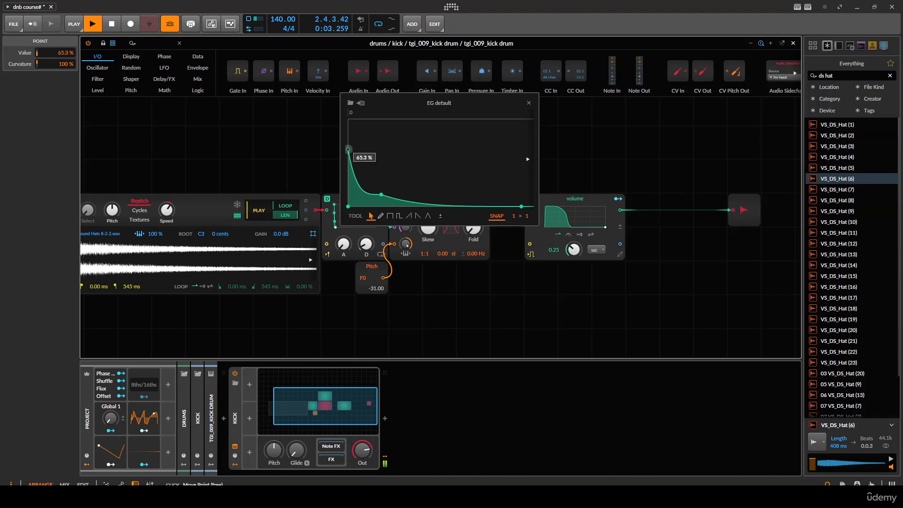
{"action": "left_click", "coordinate": [528, 103]}
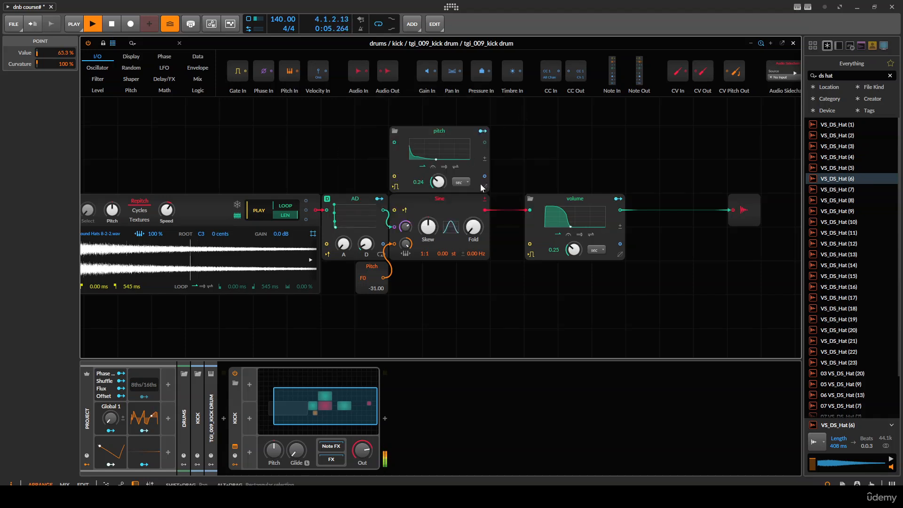
- Reshape the volume envelope with a longer held top and a curved drop ending around the middle, then close it
{"action": "left_click", "coordinate": [574, 213]}
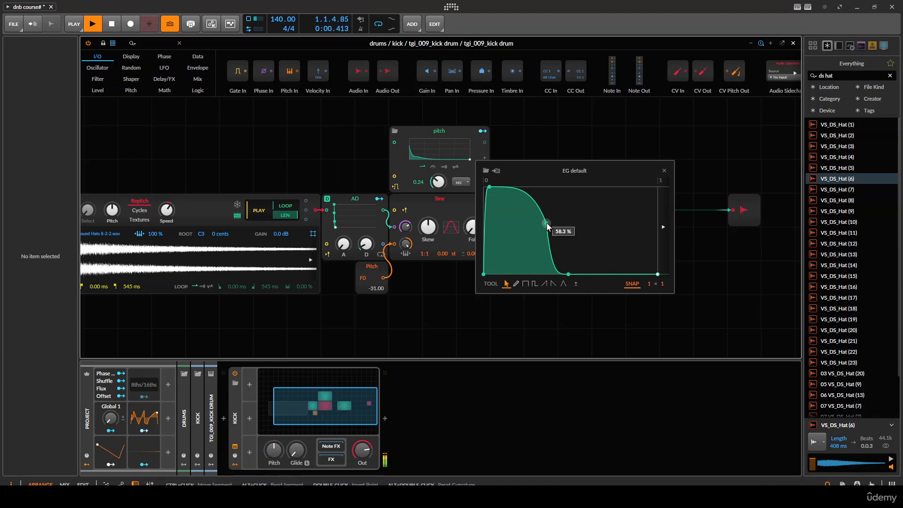
{"action": "left_click_drag", "start_coordinate": [547, 223], "coordinate": [557, 222]}
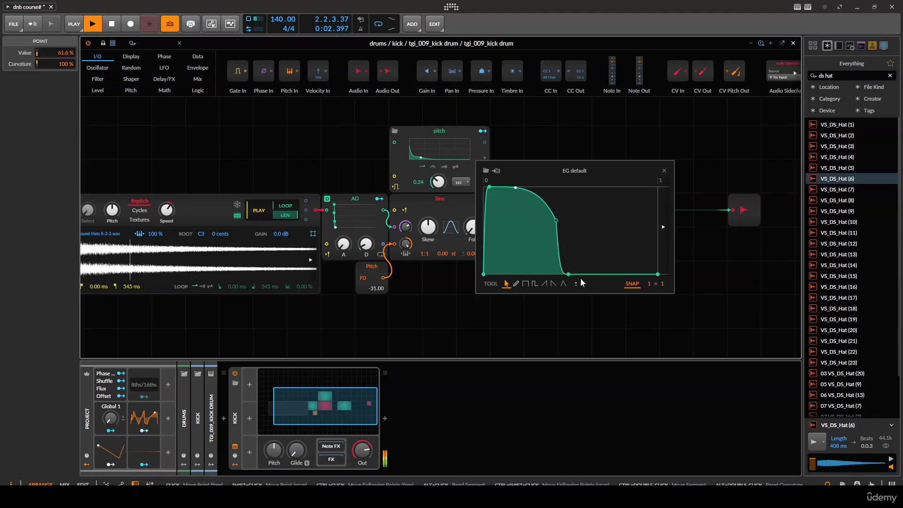
{"action": "left_click_drag", "start_coordinate": [568, 274], "coordinate": [601, 274]}
{"action": "mouse_move", "coordinate": [556, 221]}
{"action": "left_mouse_down"}
{"action": "mouse_move", "coordinate": [588, 218]}
{"action": "mouse_move", "coordinate": [561, 219]}
{"action": "left_mouse_up"}
{"action": "left_click_drag", "start_coordinate": [598, 273], "coordinate": [586, 274]}
{"action": "left_click_drag", "start_coordinate": [562, 218], "coordinate": [559, 221]}
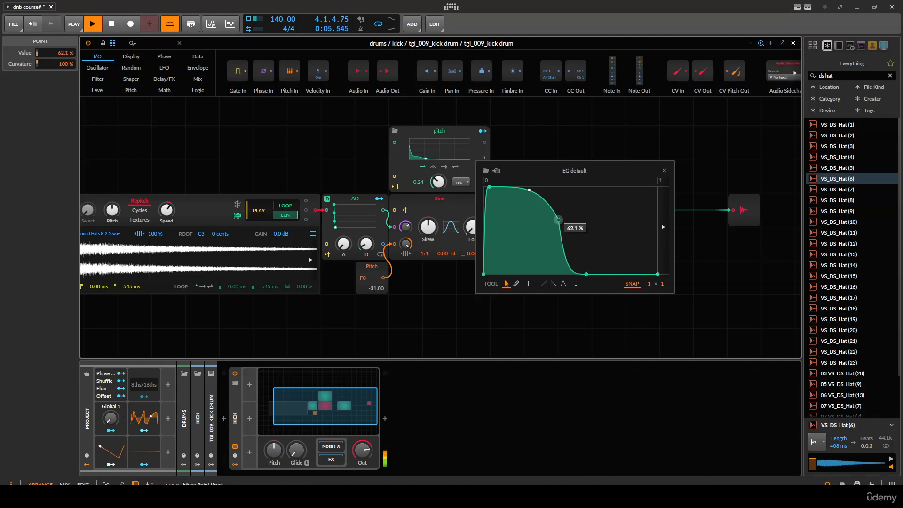
{"action": "left_click_drag", "start_coordinate": [586, 274], "coordinate": [582, 274]}
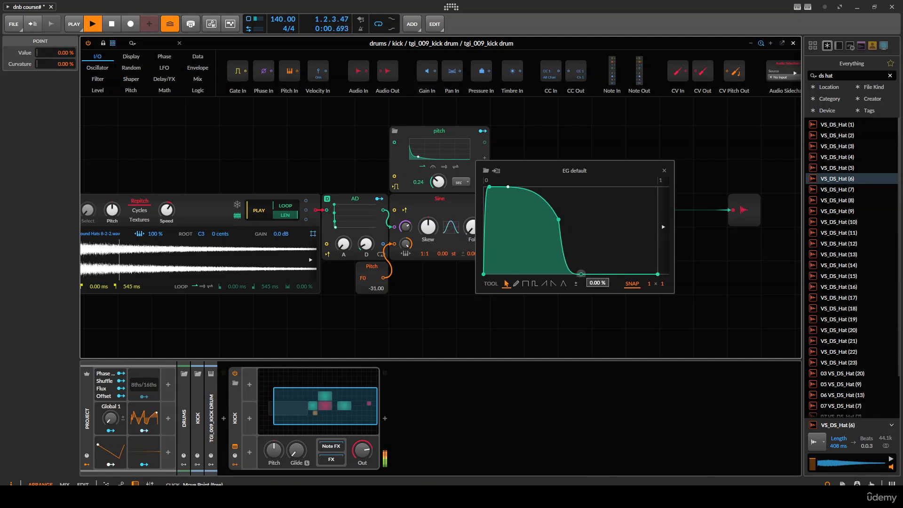
{"action": "left_click", "coordinate": [665, 170]}
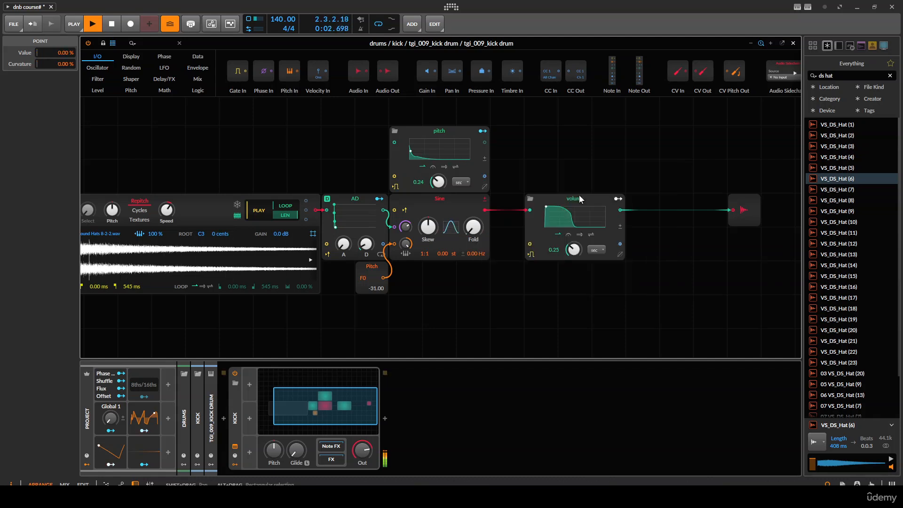
- Raise the sine oscillator's phase modulation amount to 300%
{"action": "left_click_drag", "start_coordinate": [405, 227], "coordinate": [406, 217]}
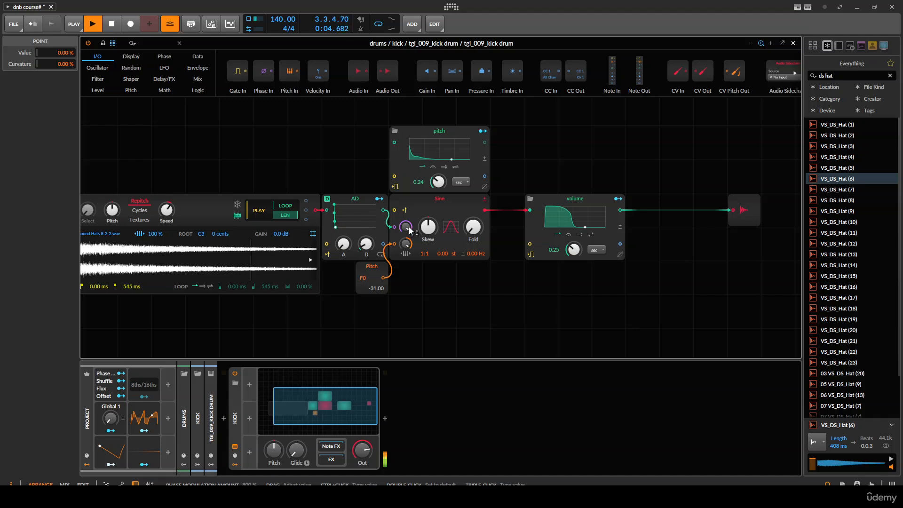
{"action": "left_click_drag", "start_coordinate": [378, 245], "coordinate": [487, 227]}
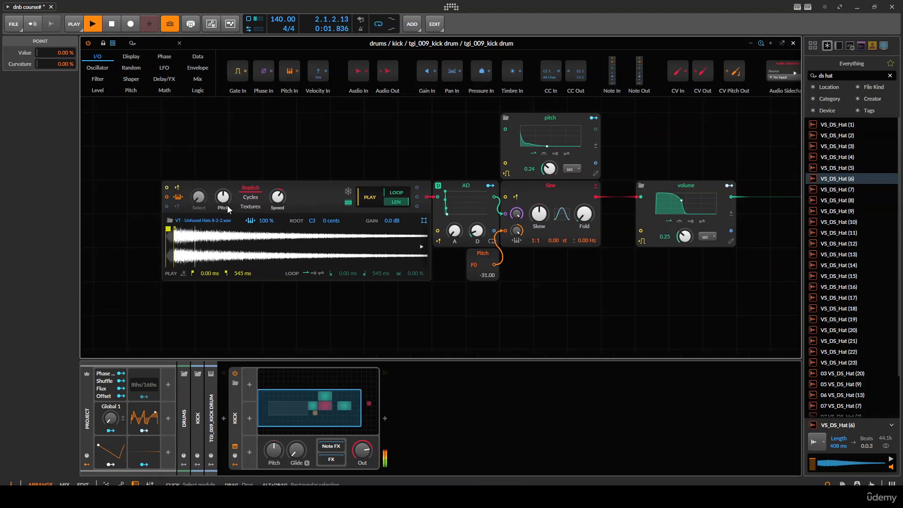
- Transpose the hat sampler's pitch up to about +24.90 st
{"action": "left_click_drag", "start_coordinate": [223, 198], "coordinate": [223, 193]}
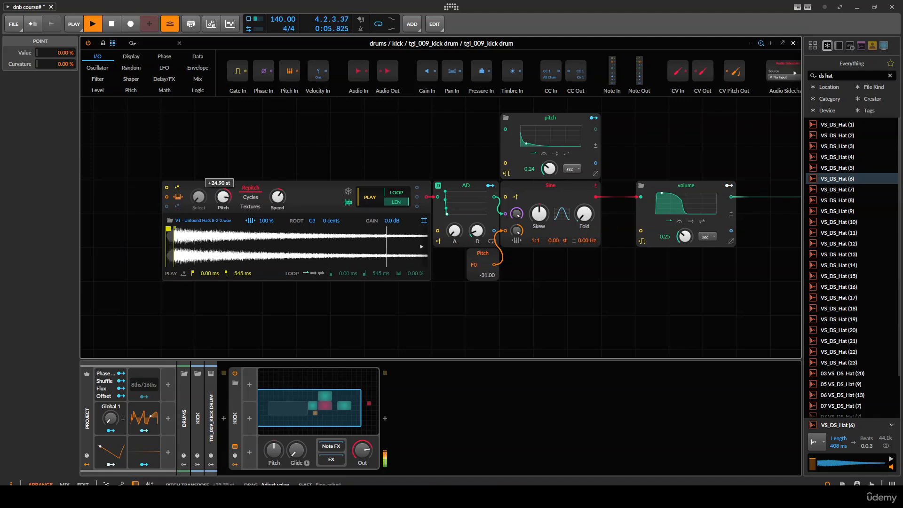
{"action": "mouse_move", "coordinate": [362, 197]}
{"action": "left_mouse_down"}
{"action": "mouse_move", "coordinate": [362, 181]}
{"action": "mouse_move", "coordinate": [362, 196]}
{"action": "left_mouse_up"}
{"action": "left_click_drag", "start_coordinate": [416, 190], "coordinate": [281, 191]}
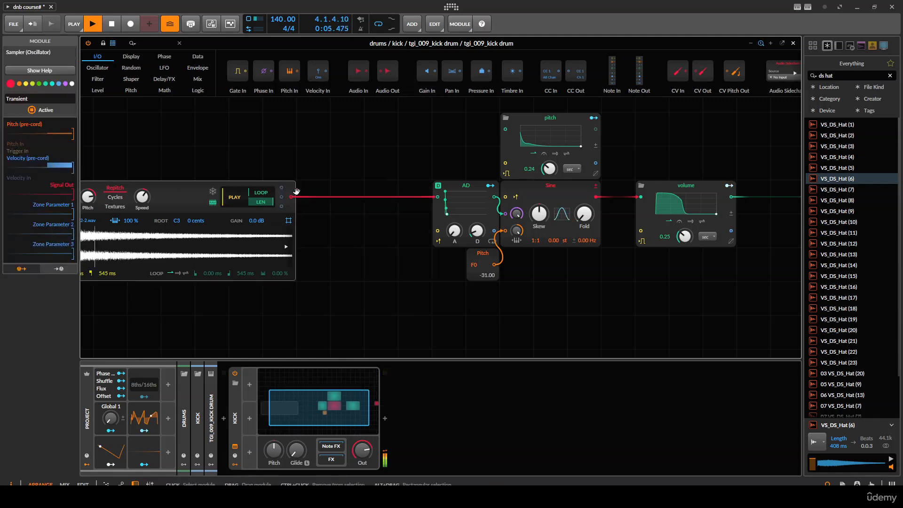
- Search the modules for a high-pass and insert a High-pass filter between the sampler and the AD envelope
{"action": "left_click", "coordinate": [150, 40]}
{"action": "type", "text": "high"}
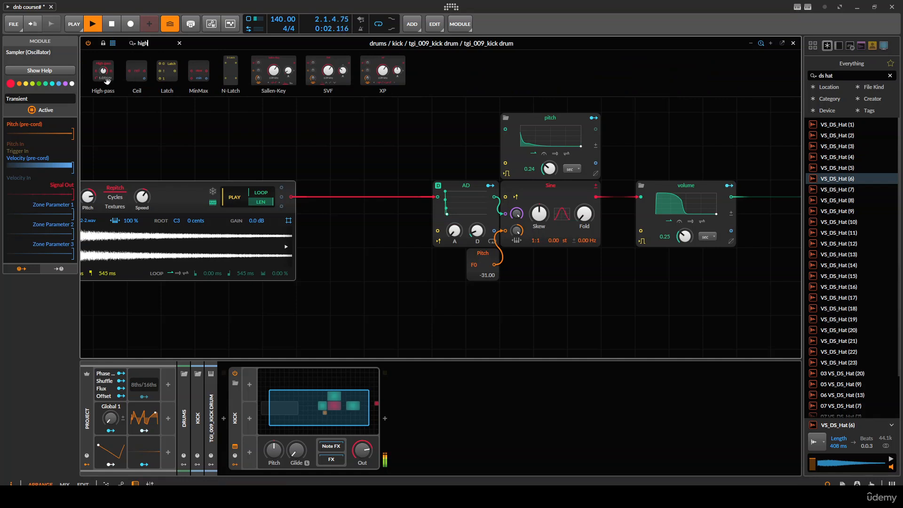
{"action": "left_click_drag", "start_coordinate": [108, 80], "coordinate": [320, 207]}
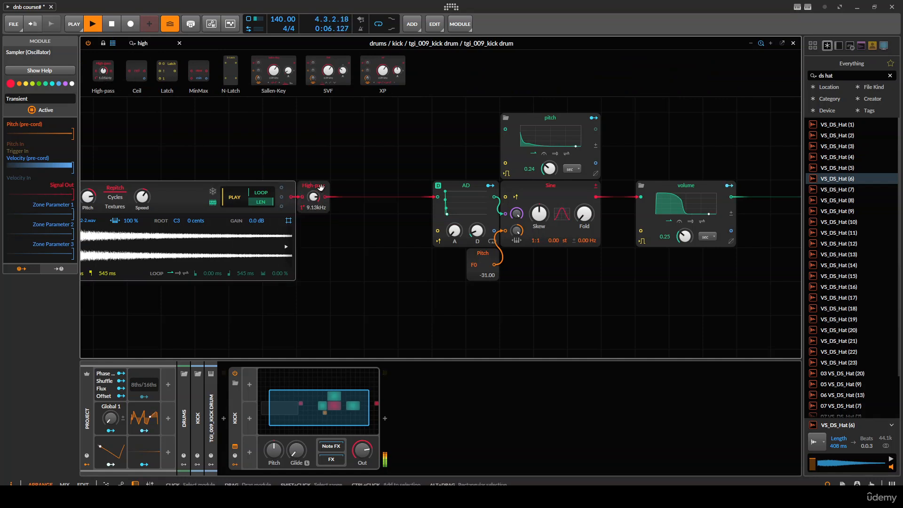
{"action": "left_click", "coordinate": [292, 187]}
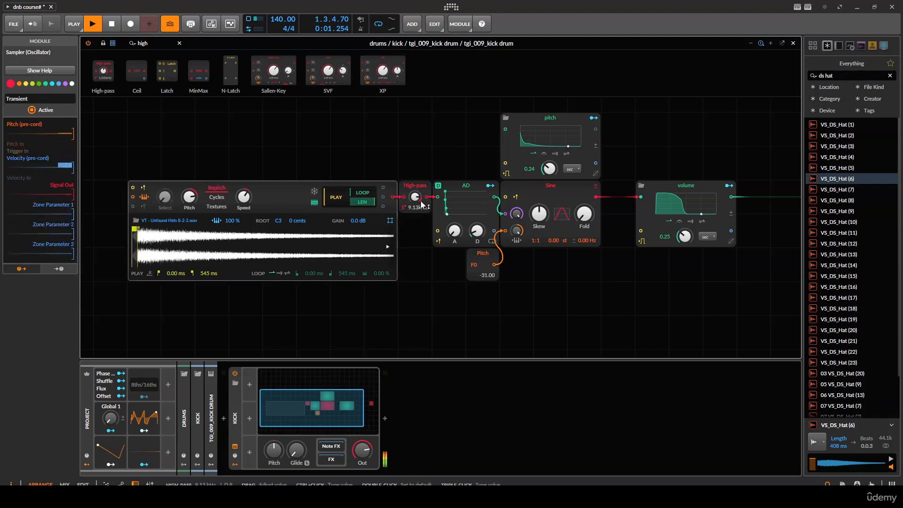
- Modulate the sine oscillator's Fold from the pitch envelope by about 10.36 st
{"action": "left_click", "coordinate": [473, 190]}
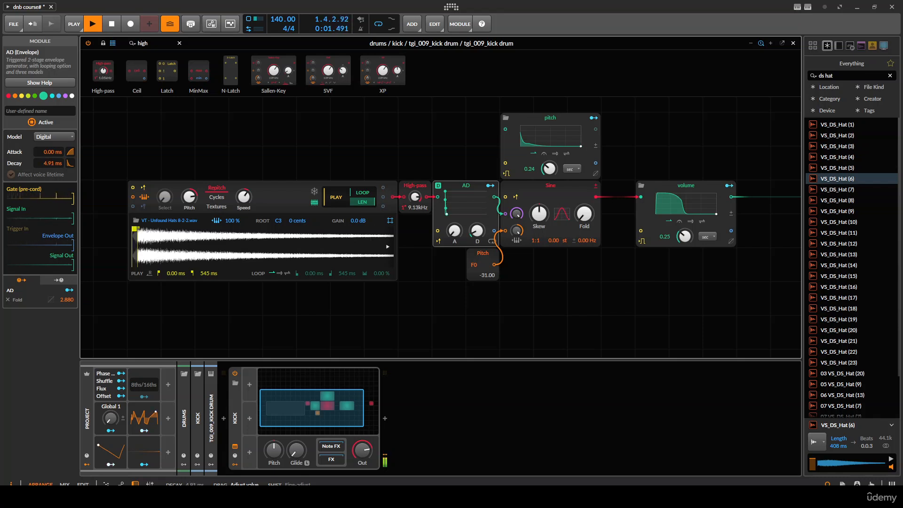
{"action": "left_click_drag", "start_coordinate": [282, 202], "coordinate": [139, 195]}
{"action": "left_click", "coordinate": [450, 111]}
{"action": "left_click_drag", "start_coordinate": [445, 207], "coordinate": [446, 200]}
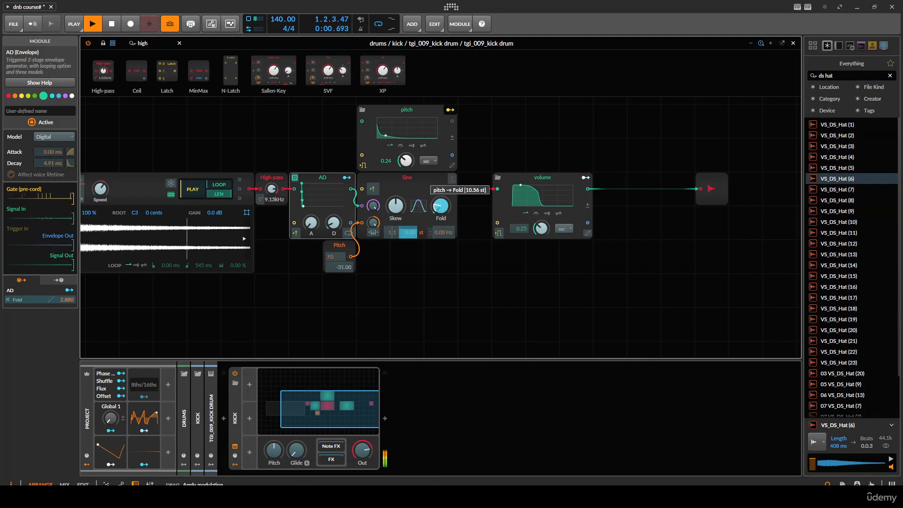
- Try to modulate the sine's Fold from the AD envelope, then undo it
{"action": "left_click", "coordinate": [347, 177]}
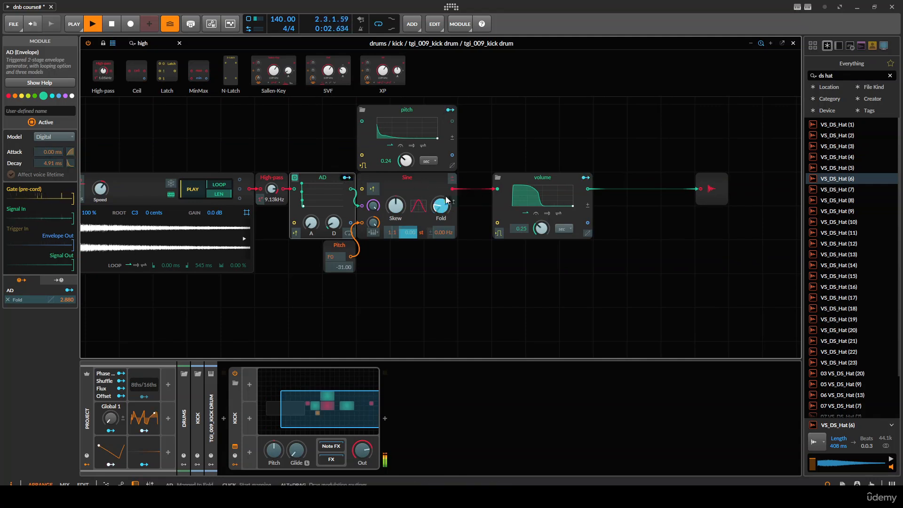
{"action": "left_click_drag", "start_coordinate": [447, 200], "coordinate": [441, 189]}
{"action": "key", "text": "ctrl+z"}
- Modulate the sine's Skew from the AD envelope at full amount and close the Grid editor
{"action": "left_click_drag", "start_coordinate": [394, 209], "coordinate": [395, 160]}
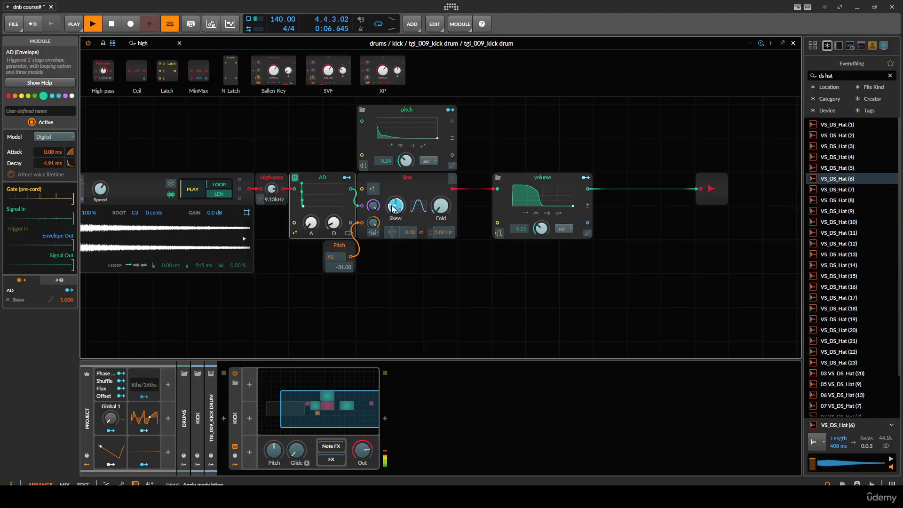
{"action": "left_click", "coordinate": [441, 299]}
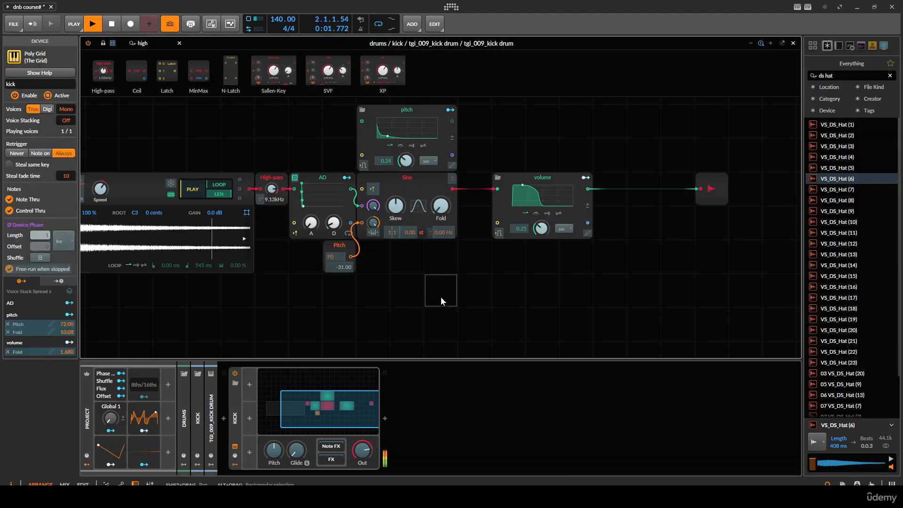
{"action": "key", "text": "Escape"}
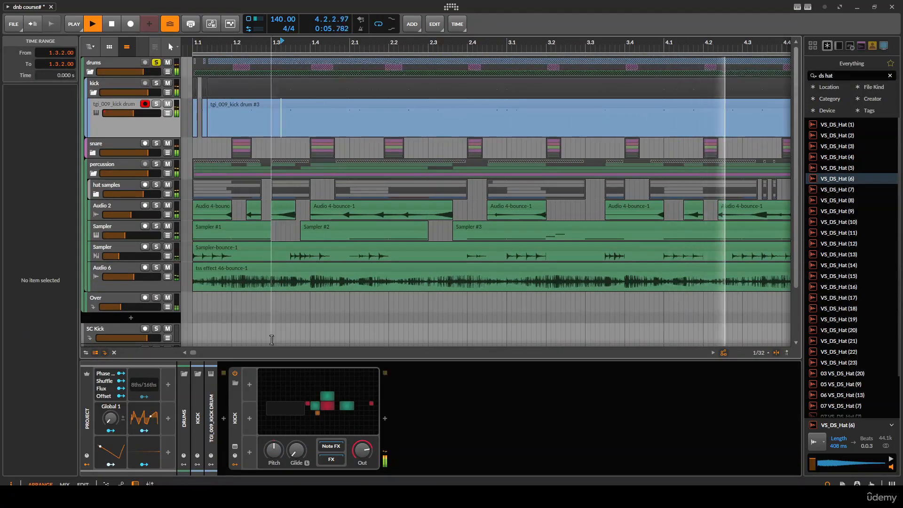
{"action": "key", "text": "space"}
{"action": "left_click", "coordinate": [376, 382]}
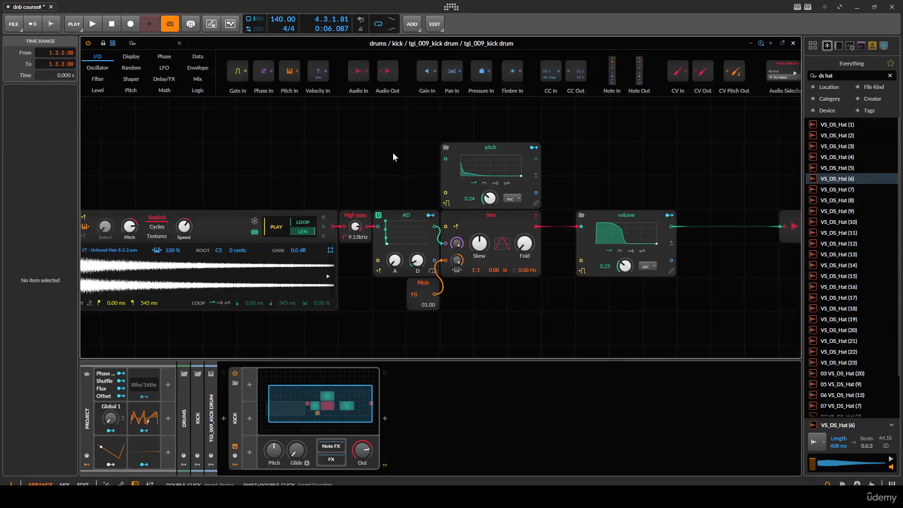
{"action": "key", "text": "Escape"}
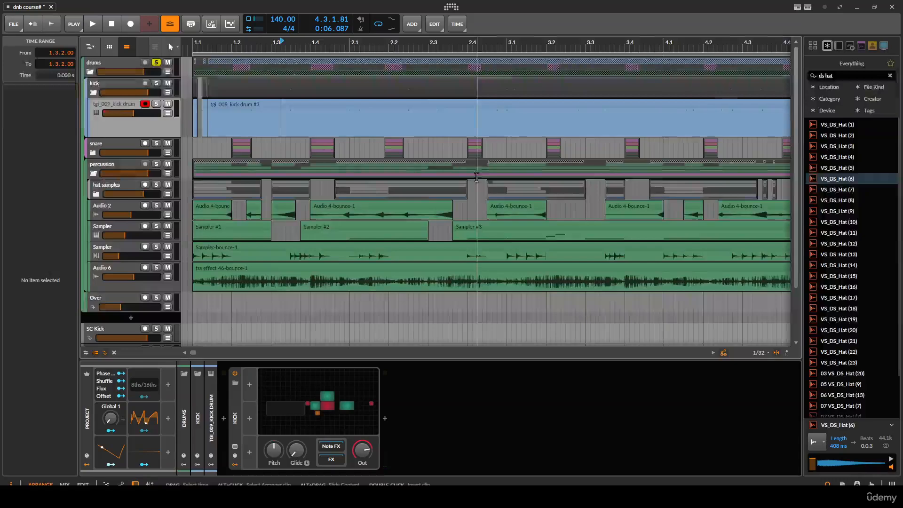
{"action": "scroll", "coordinate": [483, 169], "scroll_direction": "down", "scroll_amount": 3}
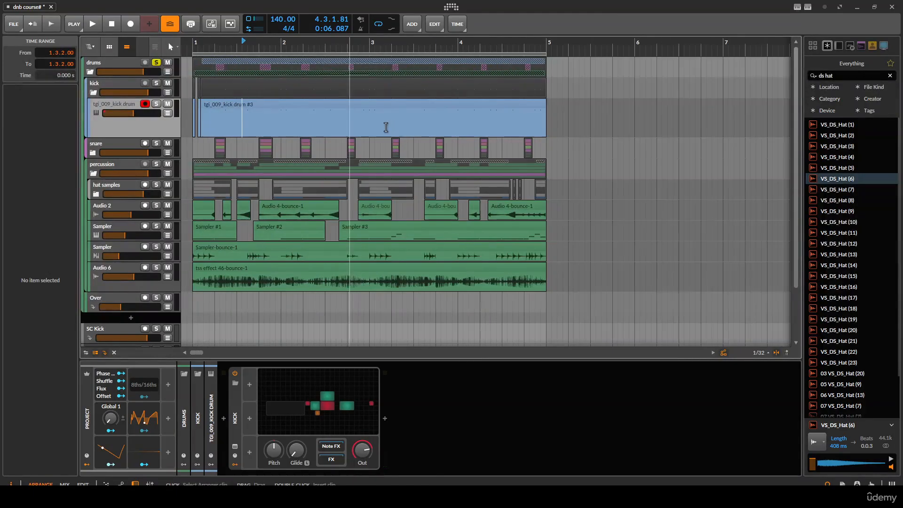
{"action": "left_click", "coordinate": [346, 111]}
{"action": "key", "text": "Page_Down"}
{"action": "key", "text": "Page_Down"}
{"action": "left_click", "coordinate": [192, 123]}
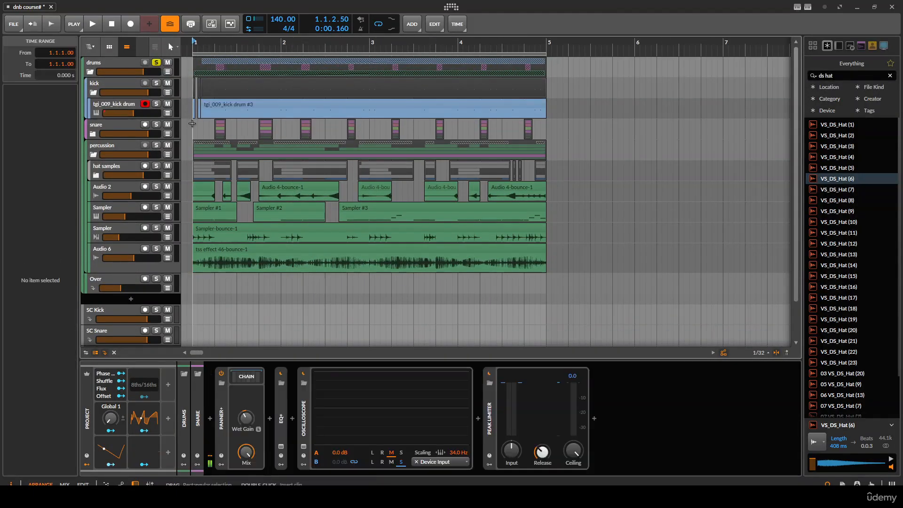
{"action": "scroll", "coordinate": [192, 123], "scroll_direction": "up", "scroll_amount": 1}
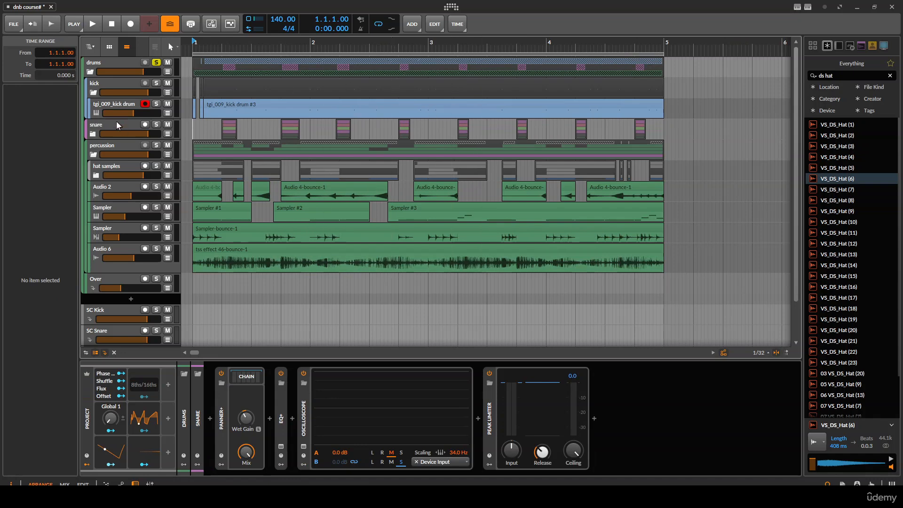
- Collapse the kick and percussion groups and start playback
{"action": "left_click", "coordinate": [100, 89]}
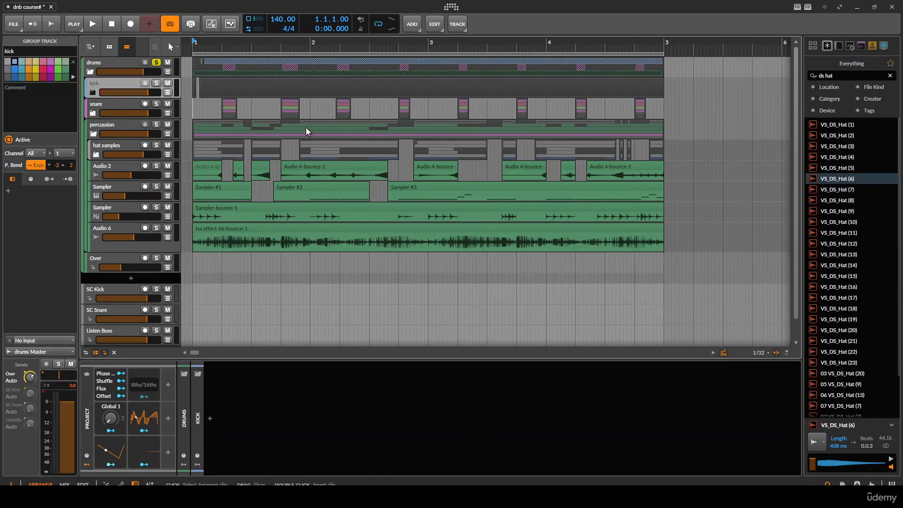
{"action": "left_click", "coordinate": [95, 134]}
{"action": "key", "text": "space"}
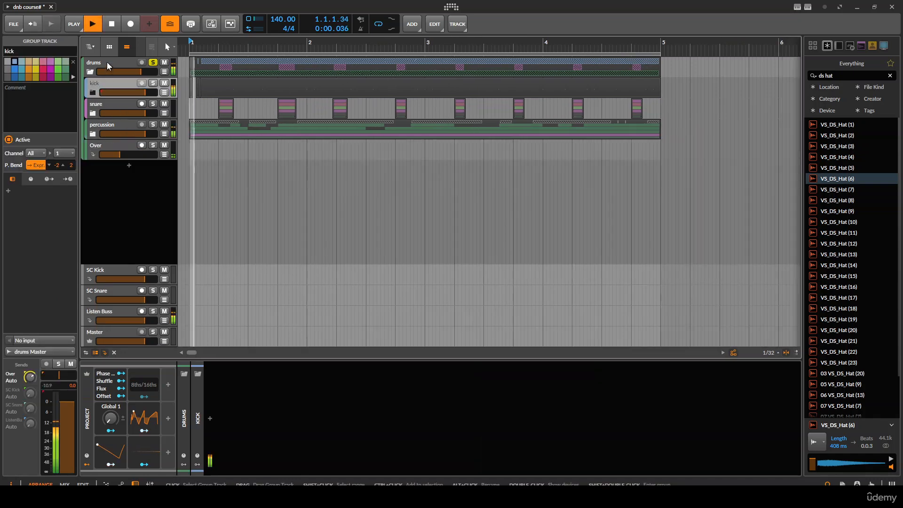
- Add an Oscilloscope to the drums group's device chain
{"action": "left_click", "coordinate": [106, 62]}
{"action": "left_click", "coordinate": [197, 420]}
{"action": "type", "text": "osc"}
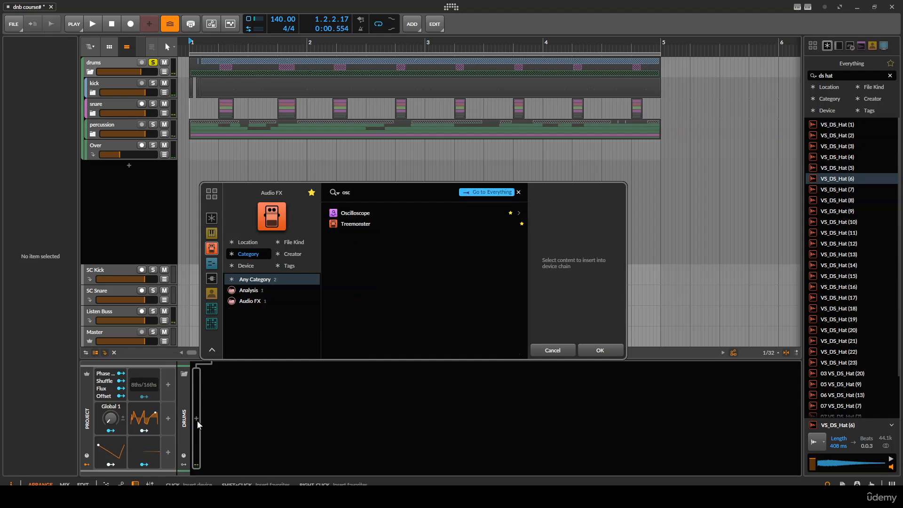
{"action": "key", "text": "Down"}
{"action": "key", "text": "Return"}
- Play the drums and examine the oscilloscope waveform
{"action": "key", "text": "space"}
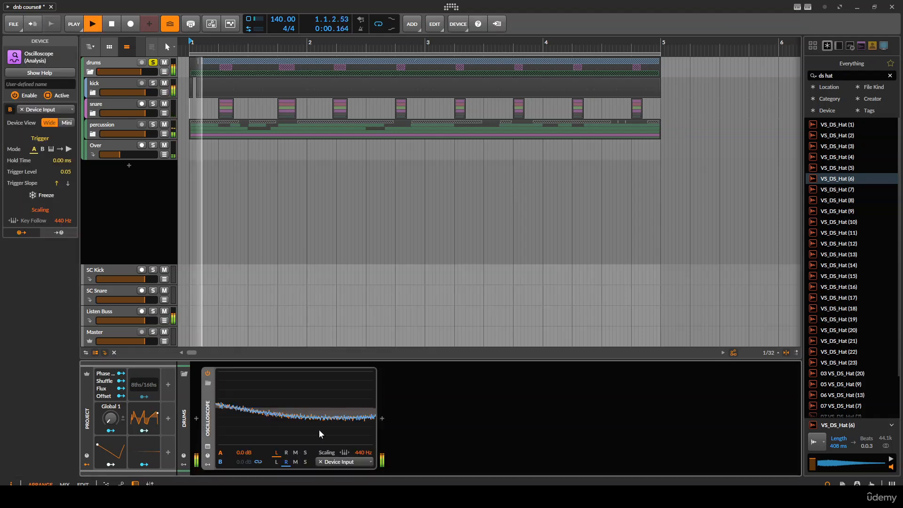
{"action": "key", "text": "space"}
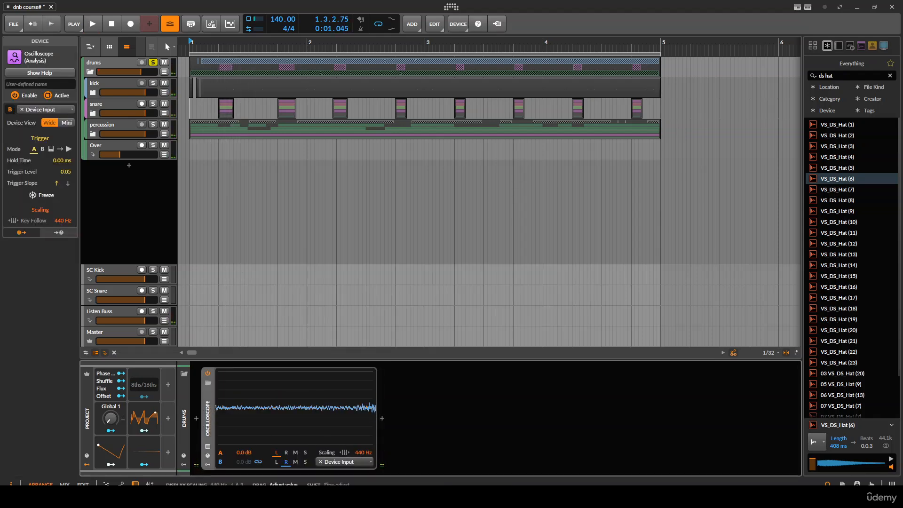
{"action": "key", "text": "space"}
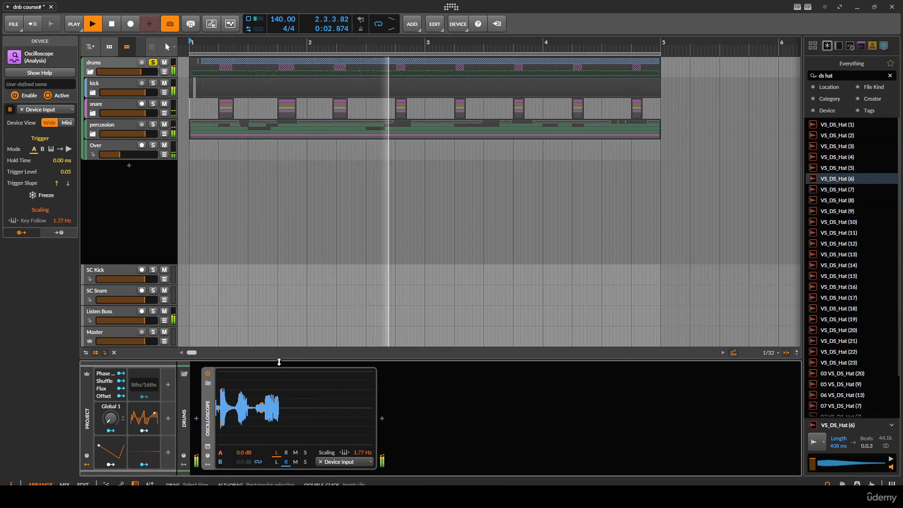
{"action": "key", "text": "space"}
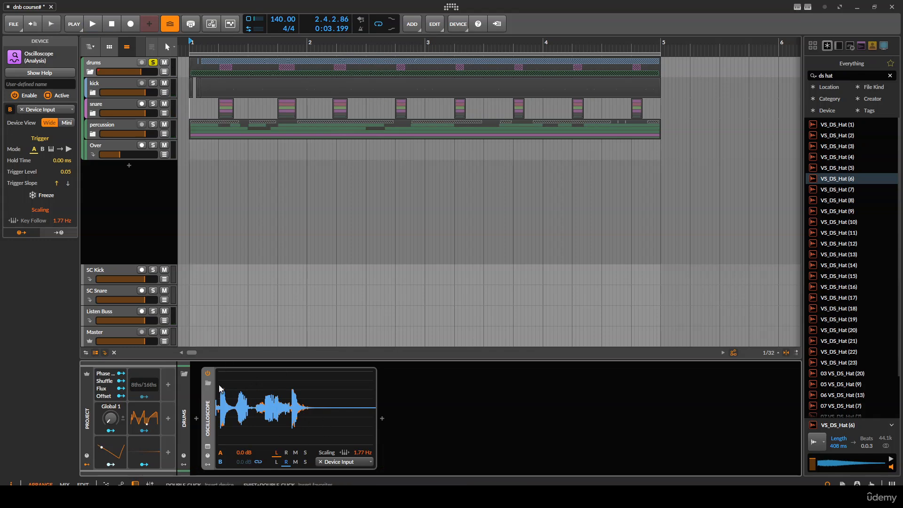
{"action": "key", "text": "space"}
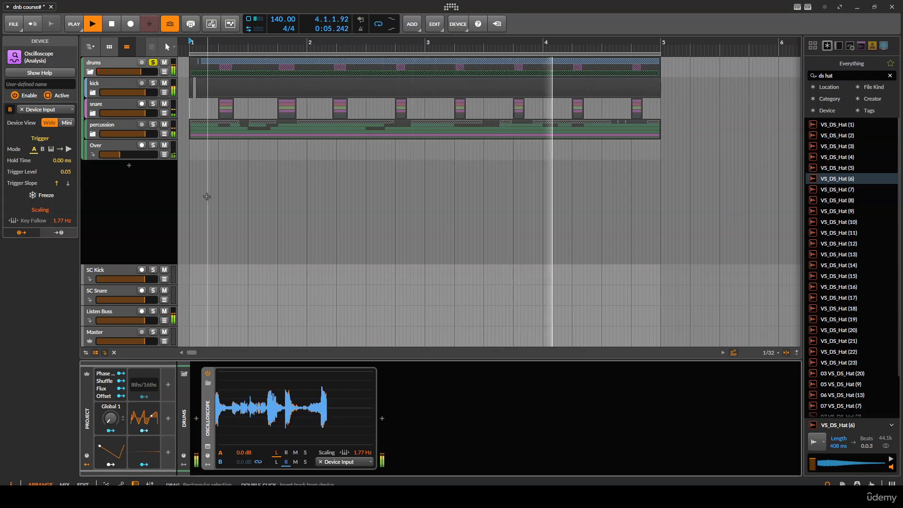
{"action": "key", "text": "space"}
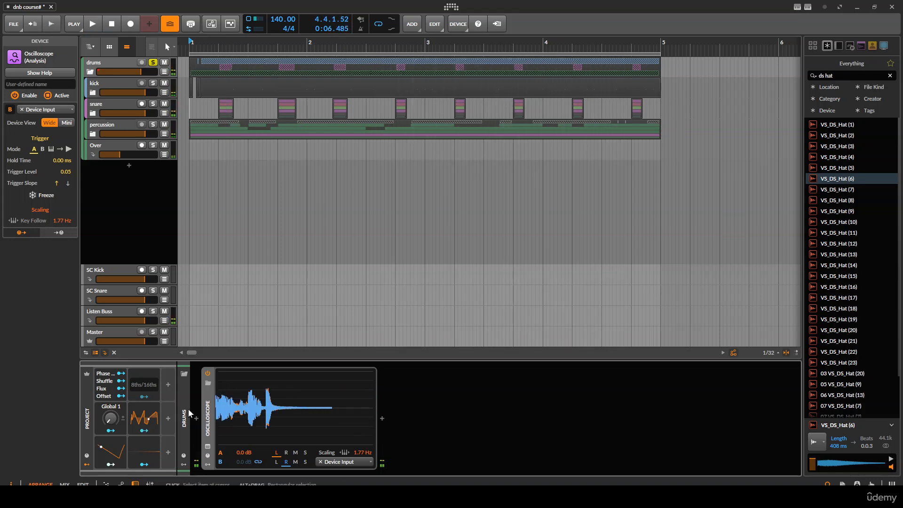
- Add Compressor+ to the drums group before the oscilloscope and switch it to Glue mode
{"action": "left_click", "coordinate": [195, 419]}
{"action": "type", "text": "comp"}
{"action": "key", "text": "Down"}
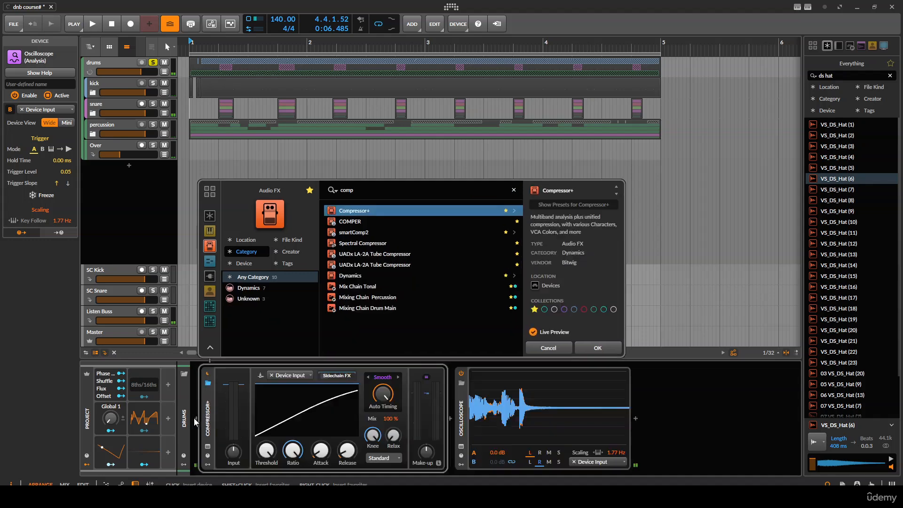
{"action": "key", "text": "Return"}
{"action": "left_click", "coordinate": [383, 377]}
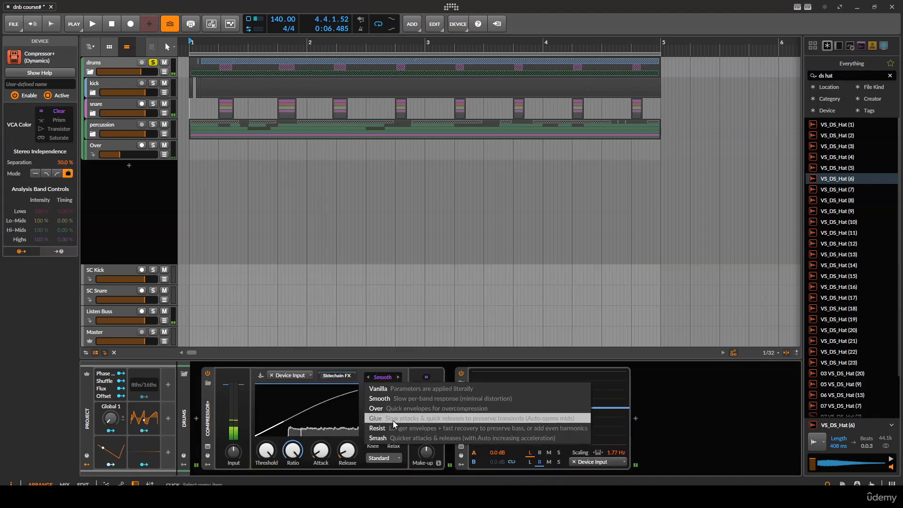
{"action": "left_click", "coordinate": [394, 419]}
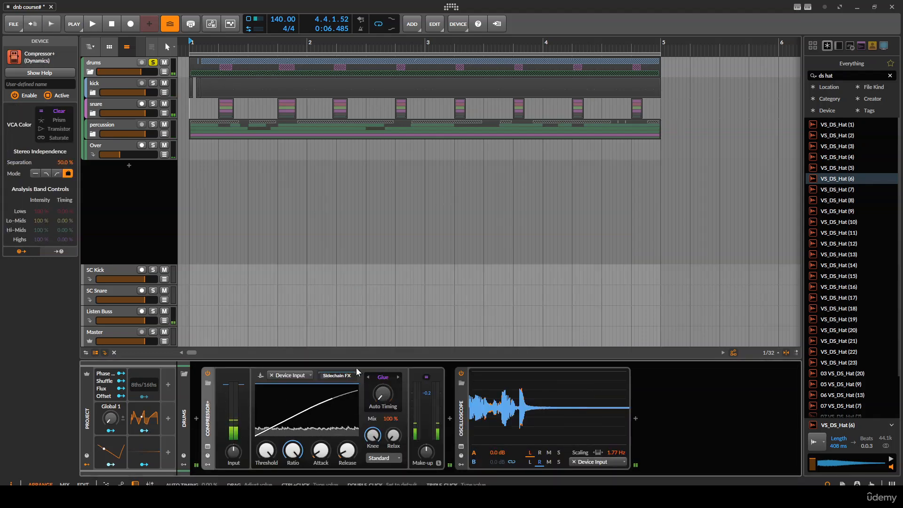
- Lower the compressor threshold and set the attack to 0.00 ms, then play the drums
{"action": "left_click_drag", "start_coordinate": [273, 452], "coordinate": [273, 469]}
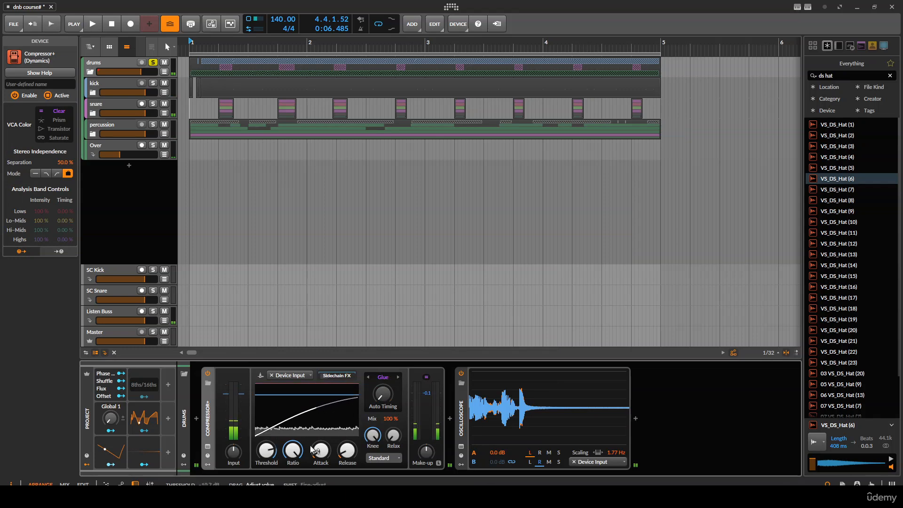
{"action": "left_click_drag", "start_coordinate": [375, 433], "coordinate": [375, 452]}
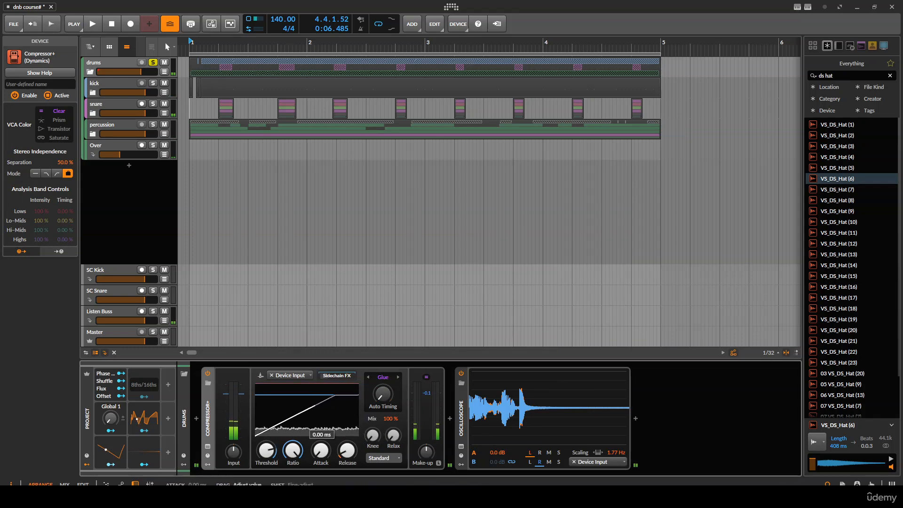
{"action": "mouse_move", "coordinate": [267, 451]}
{"action": "left_mouse_down"}
{"action": "mouse_move", "coordinate": [266, 462]}
{"action": "mouse_move", "coordinate": [266, 447]}
{"action": "left_mouse_up"}
{"action": "key", "text": "space"}
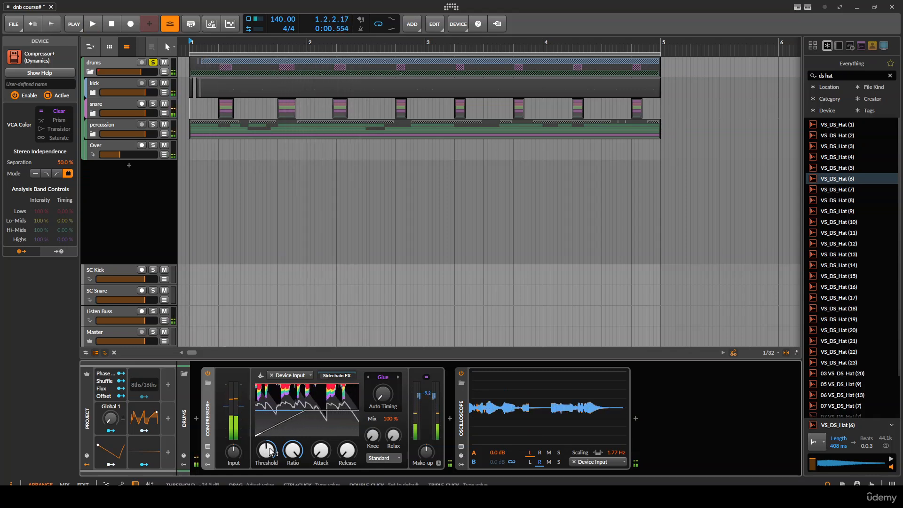
- Raise the compressor attack and lower the threshold further while listening to the drums
{"action": "left_click_drag", "start_coordinate": [321, 451], "coordinate": [321, 436]}
{"action": "key", "text": "space"}
{"action": "key", "text": "space"}
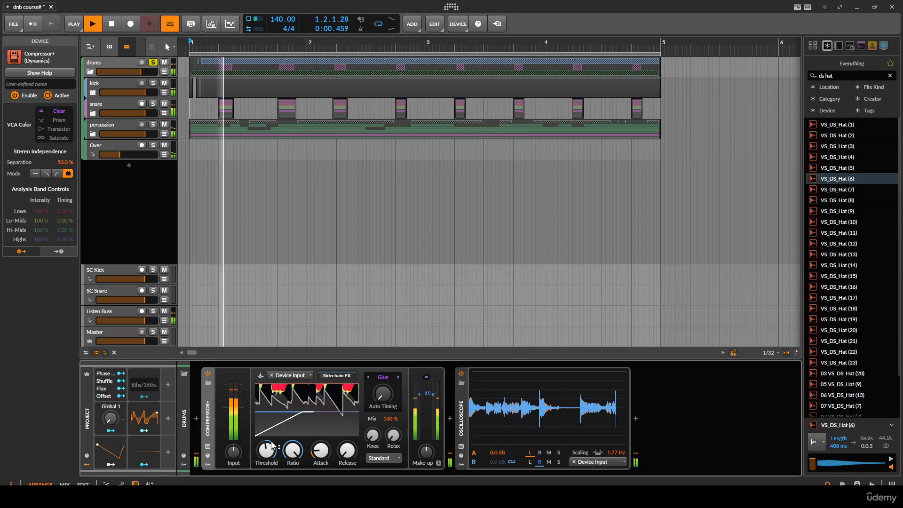
{"action": "left_click_drag", "start_coordinate": [267, 451], "coordinate": [266, 440]}
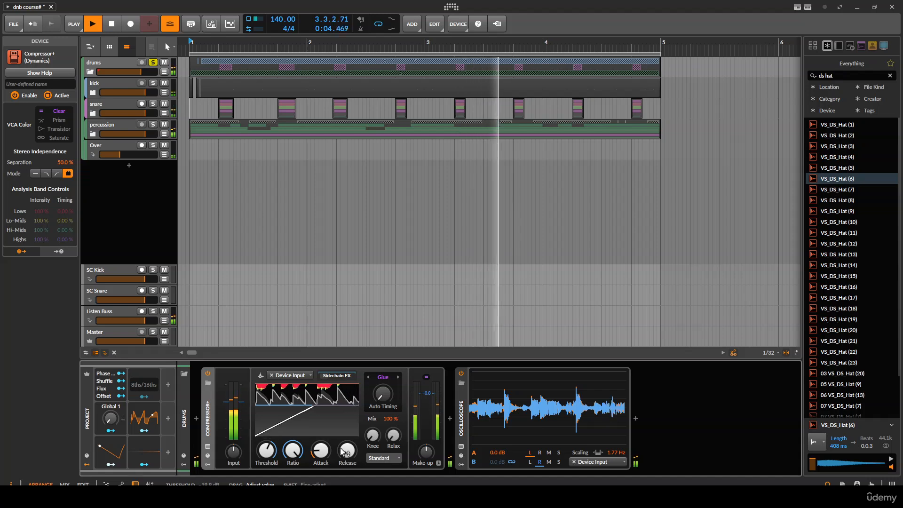
- Lower the compressor's release and ratio, and set the Lows band timing to 43% and the Highs band timing to -29%
{"action": "mouse_move", "coordinate": [347, 451]}
{"action": "left_mouse_down"}
{"action": "mouse_move", "coordinate": [348, 443]}
{"action": "mouse_move", "coordinate": [347, 456]}
{"action": "left_mouse_up"}
{"action": "left_click_drag", "start_coordinate": [293, 451], "coordinate": [293, 463]}
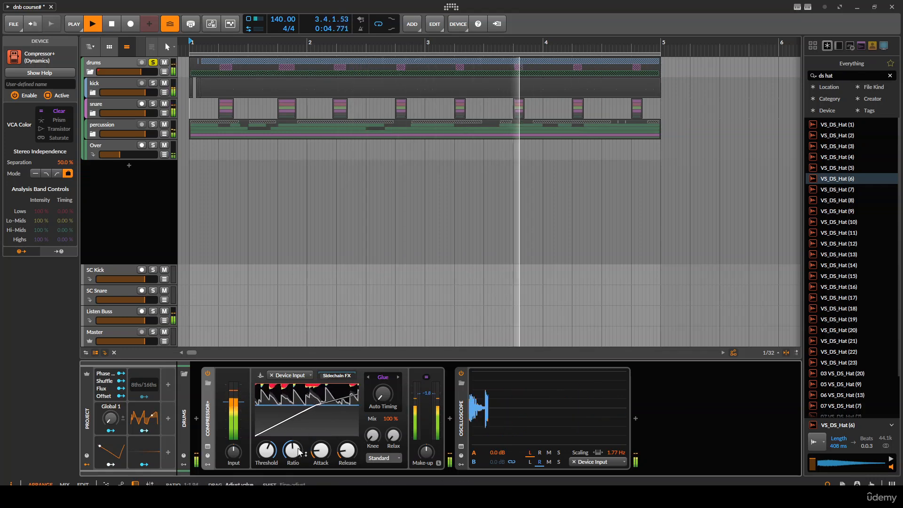
{"action": "left_click", "coordinate": [207, 447]}
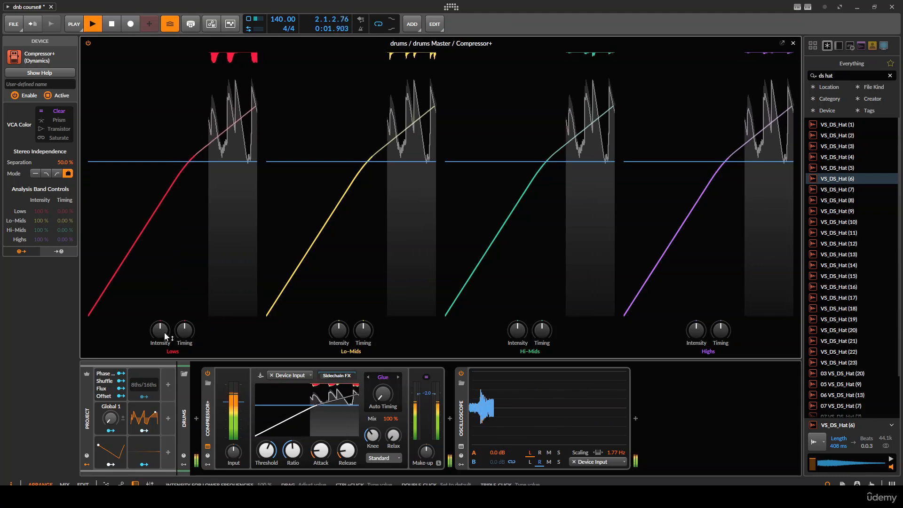
{"action": "mouse_move", "coordinate": [185, 330]}
{"action": "left_mouse_down"}
{"action": "mouse_move", "coordinate": [185, 291]}
{"action": "mouse_move", "coordinate": [184, 308]}
{"action": "left_mouse_up"}
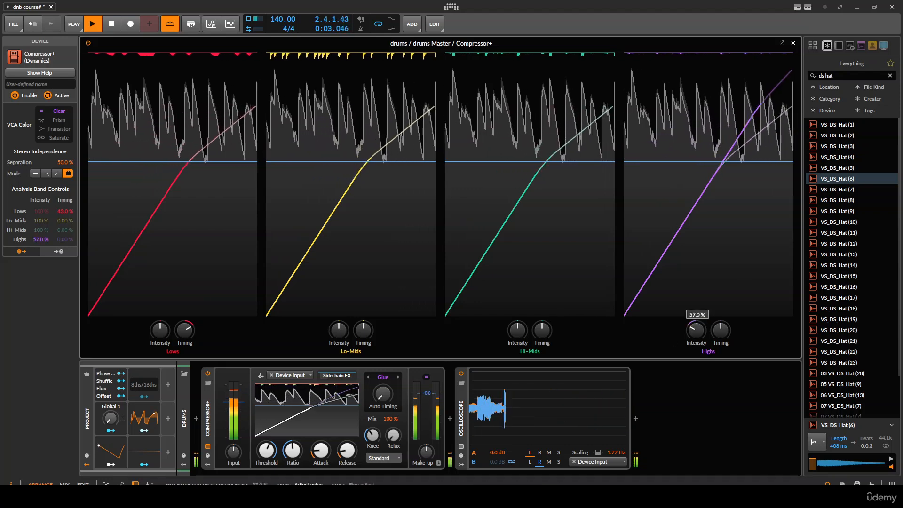
{"action": "mouse_move", "coordinate": [720, 332]}
{"action": "left_mouse_down"}
{"action": "mouse_move", "coordinate": [720, 367]}
{"action": "mouse_move", "coordinate": [720, 344]}
{"action": "left_mouse_up"}
{"action": "left_click_drag", "start_coordinate": [426, 377], "coordinate": [426, 377]}
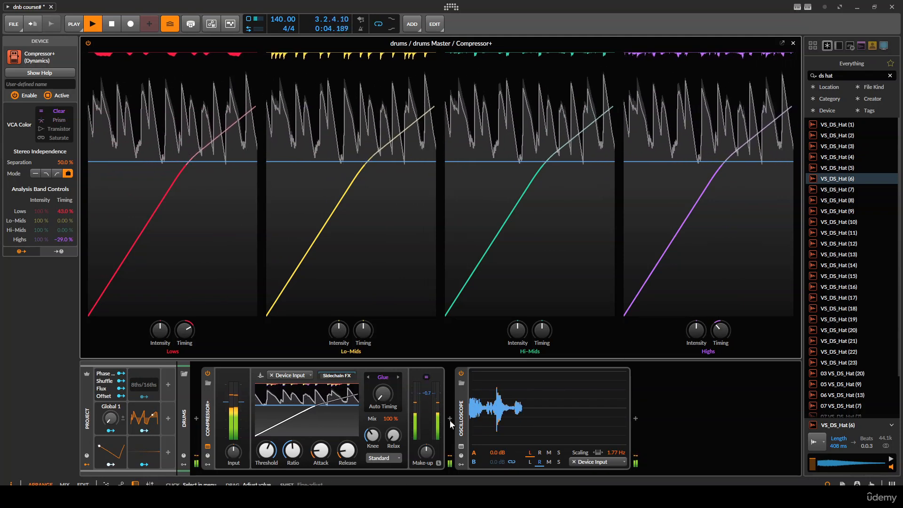
- Insert a Sculpt EQ on the drums group between the compressor and the oscilloscope
{"action": "left_click", "coordinate": [450, 418]}
{"action": "type", "text": "scul"}
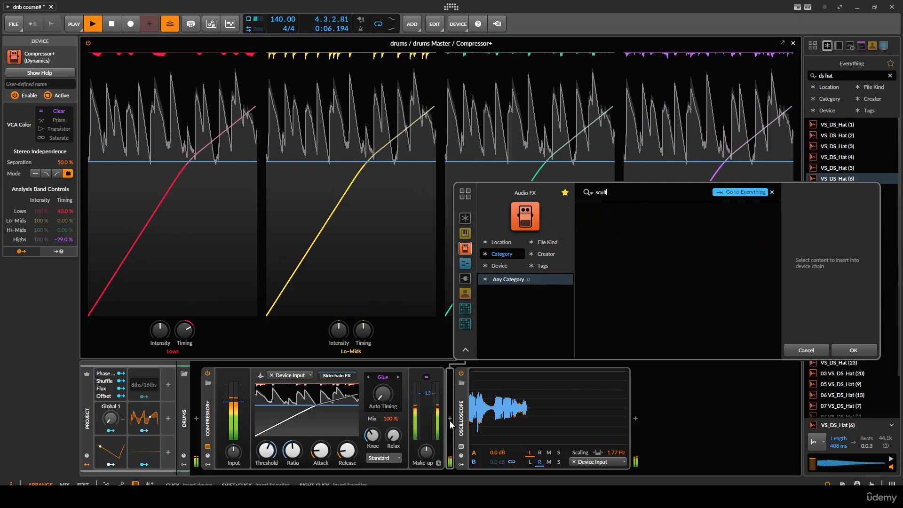
{"action": "key", "text": "Return"}
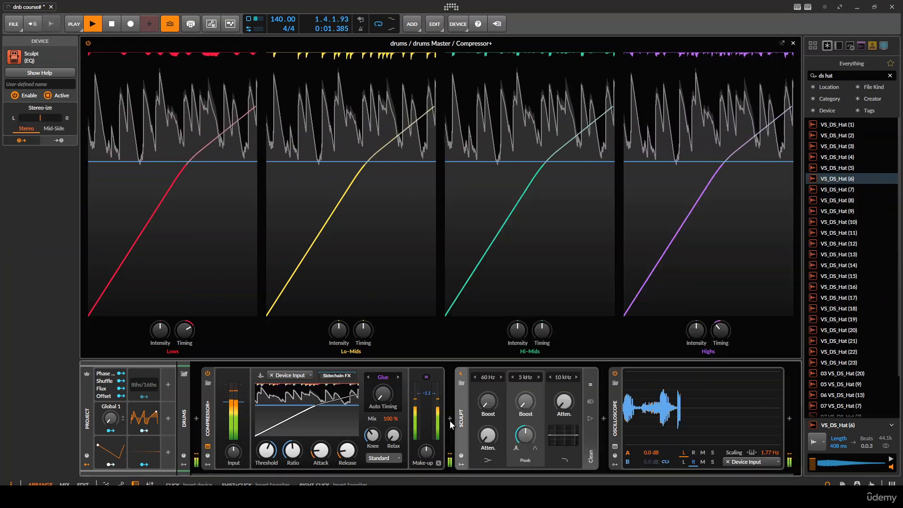
- Boost Sculpt's middle band to 34% with a narrower peak at 8 kHz, then collapse the Sculpt and compressor panels
{"action": "left_click_drag", "start_coordinate": [525, 401], "coordinate": [526, 390]}
{"action": "mouse_move", "coordinate": [525, 436]}
{"action": "left_mouse_down"}
{"action": "mouse_move", "coordinate": [526, 454]}
{"action": "mouse_move", "coordinate": [525, 387]}
{"action": "mouse_move", "coordinate": [526, 402]}
{"action": "left_mouse_up"}
{"action": "left_click", "coordinate": [539, 377]}
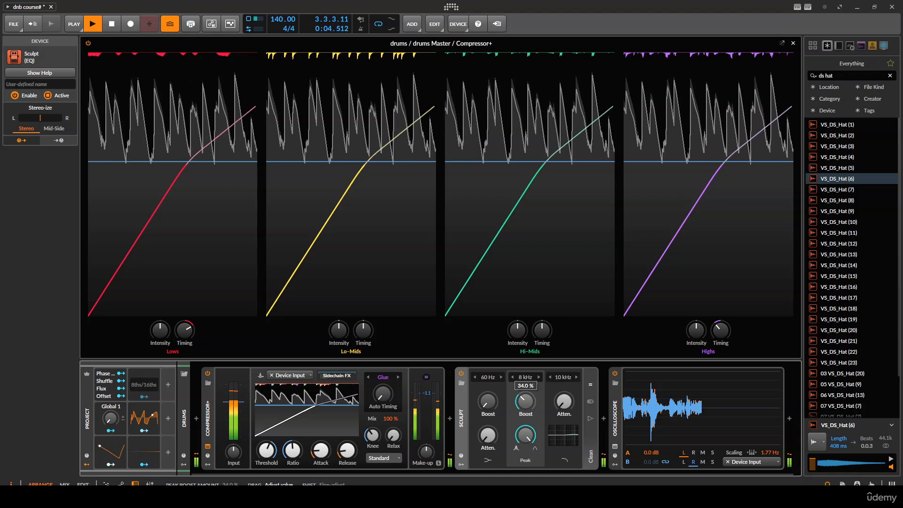
{"action": "double_click", "coordinate": [462, 419]}
{"action": "double_click", "coordinate": [207, 418]}
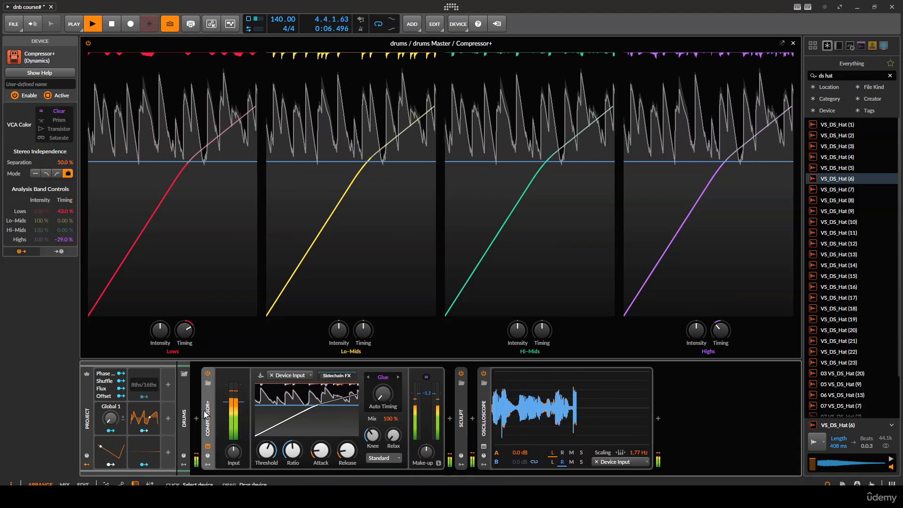
- Add a Peak Limiter after EQ-2 on the Audio 6 track inside the percussion group and lower its input slightly
{"action": "left_click", "coordinate": [95, 133]}
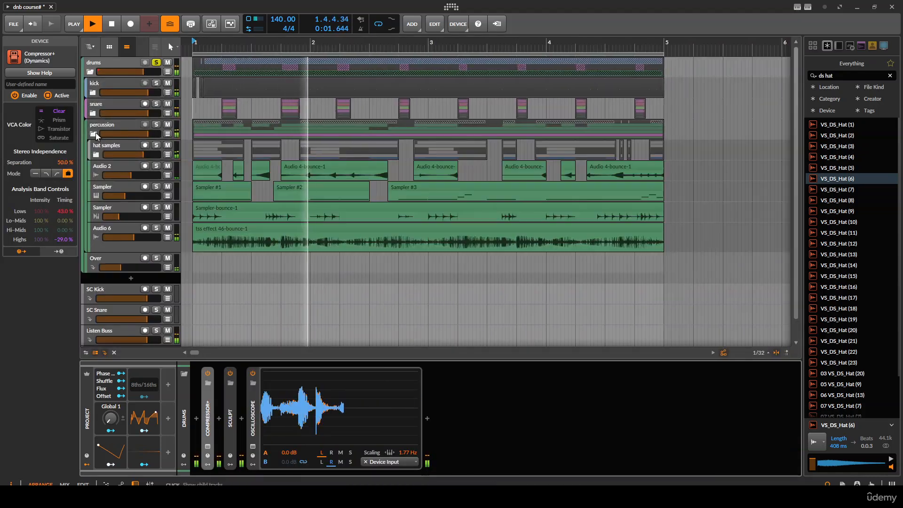
{"action": "left_click", "coordinate": [117, 228]}
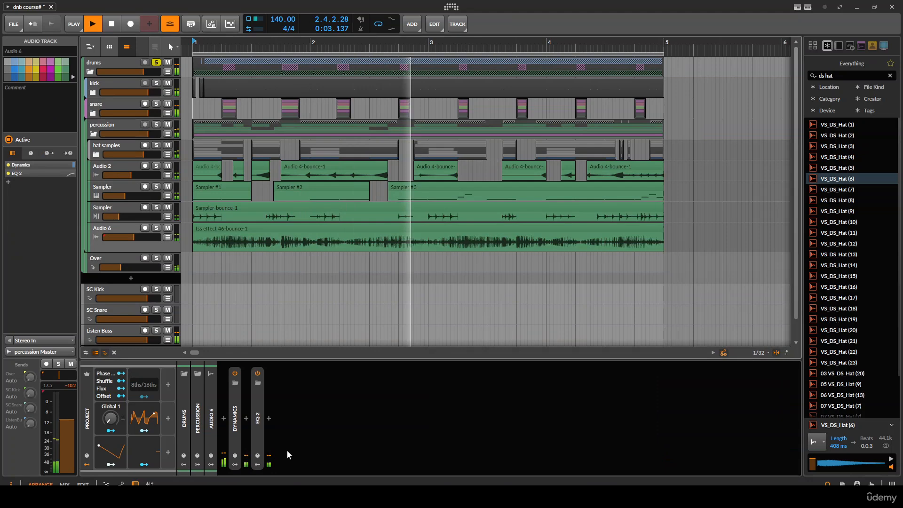
{"action": "left_click", "coordinate": [268, 418]}
{"action": "type", "text": "lim"}
{"action": "key", "text": "Down"}
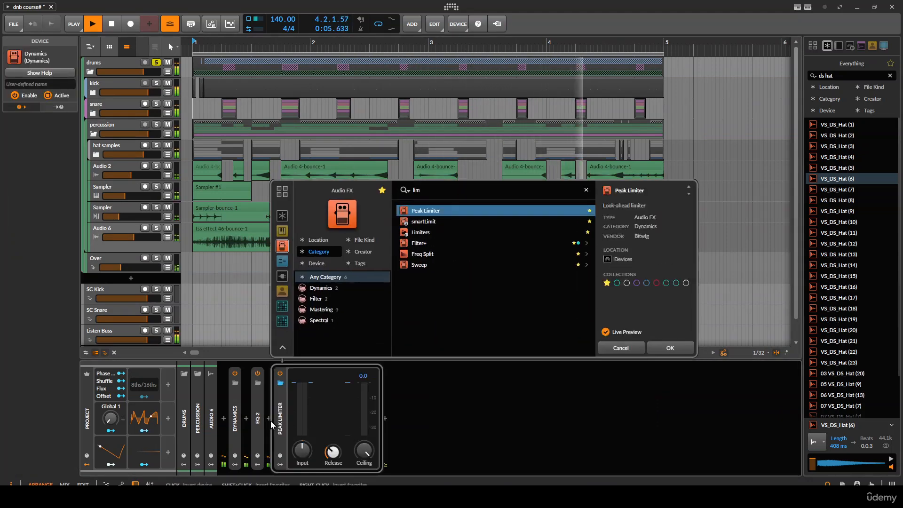
{"action": "key", "text": "Return"}
{"action": "left_click_drag", "start_coordinate": [313, 386], "coordinate": [313, 394]}
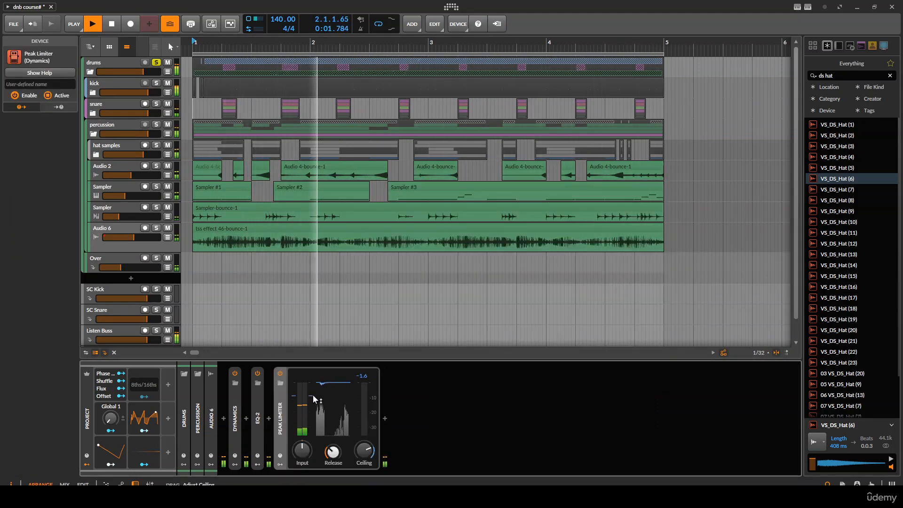
{"action": "left_click", "coordinate": [284, 404]}
{"action": "key", "text": "minus"}
{"action": "key", "text": "space"}
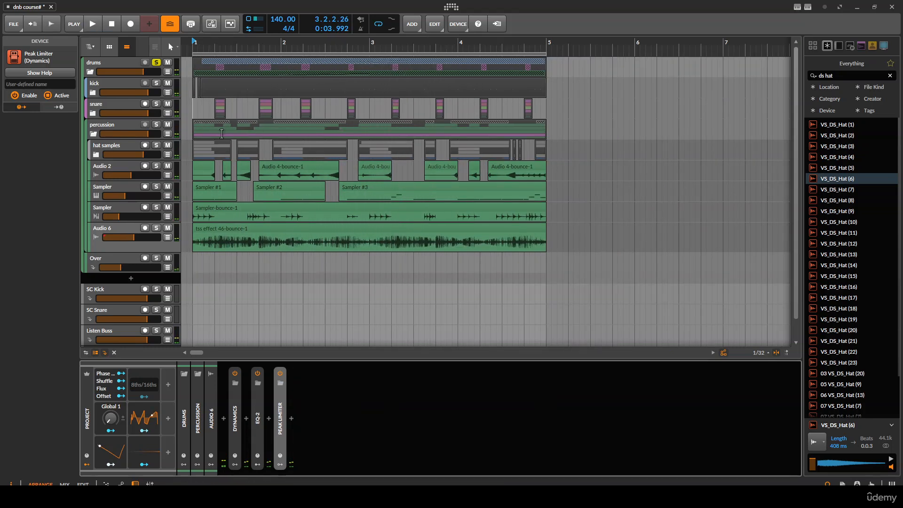
{"action": "left_click", "coordinate": [90, 72]}
{"action": "left_click", "coordinate": [201, 99]}
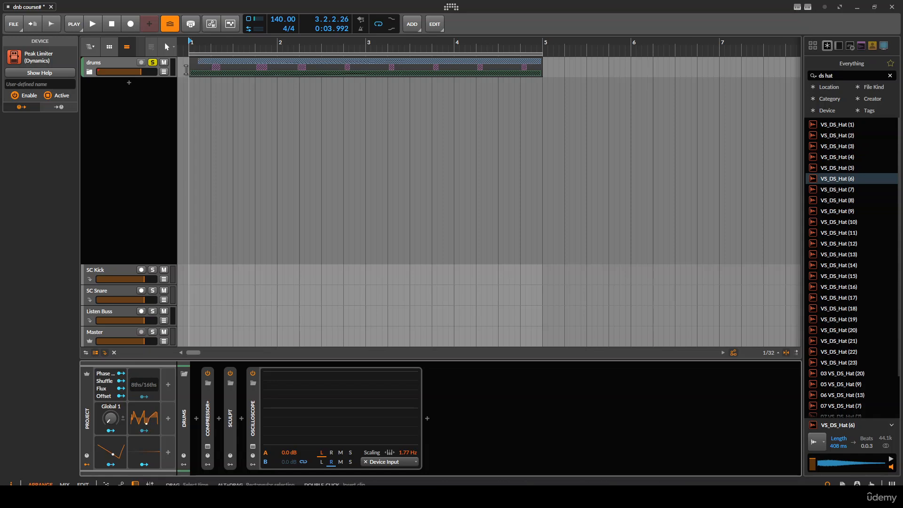
{"action": "left_click", "coordinate": [89, 71]}
{"action": "scroll", "coordinate": [186, 106], "scroll_direction": "up", "scroll_amount": 3}
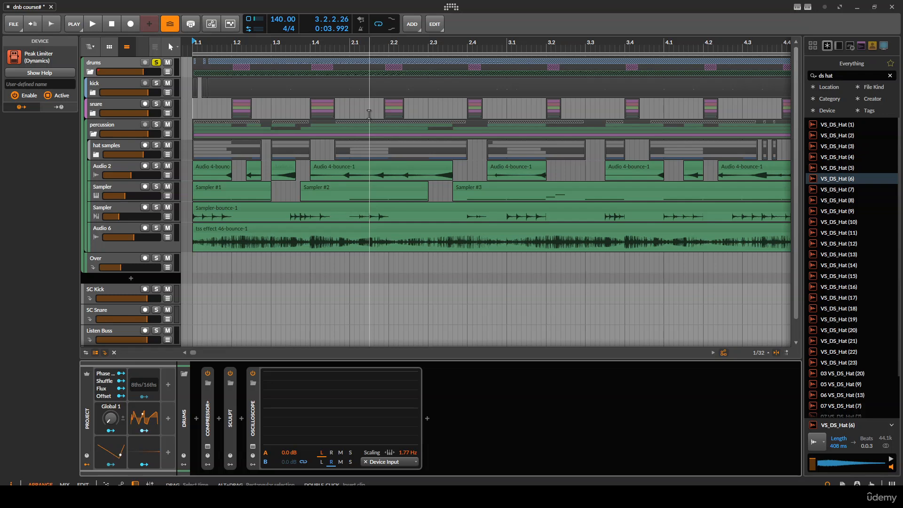
{"action": "scroll", "coordinate": [287, 121], "scroll_direction": "down", "scroll_amount": 1}
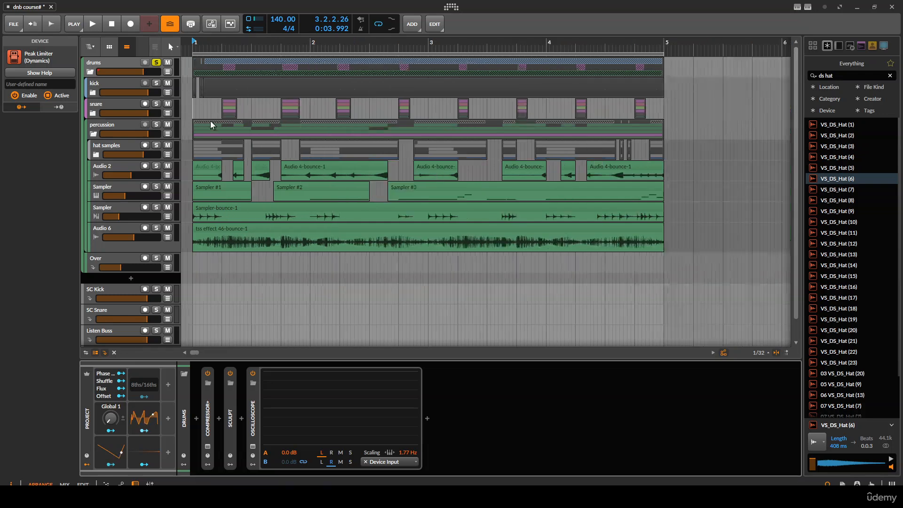
{"action": "scroll", "coordinate": [211, 122], "scroll_direction": "up", "scroll_amount": 1}
{"action": "left_click_drag", "start_coordinate": [211, 123], "coordinate": [369, 133]}
{"action": "scroll", "coordinate": [369, 133], "scroll_direction": "down", "scroll_amount": 1}
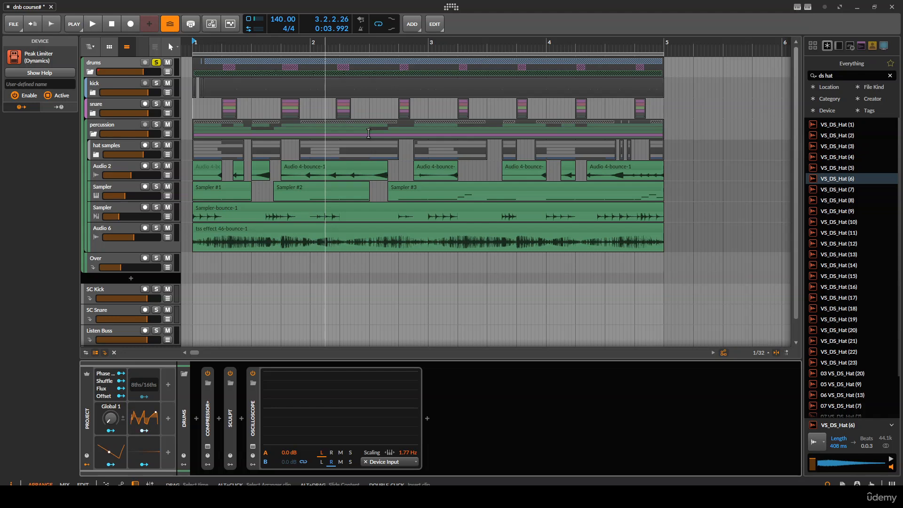
- Show the clip launcher beside the arrangement tracks and adjust the width of its scene columns
{"action": "left_click", "coordinate": [109, 47]}
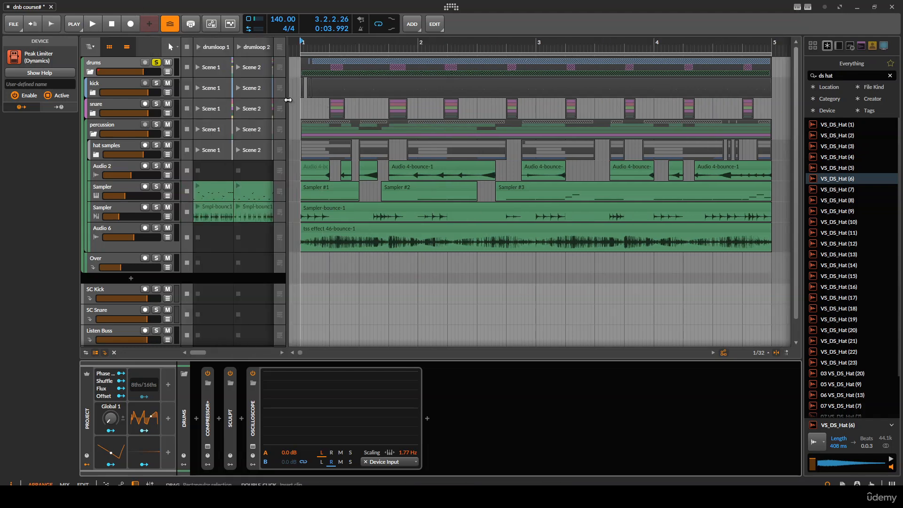
{"action": "left_click_drag", "start_coordinate": [286, 101], "coordinate": [326, 105]}
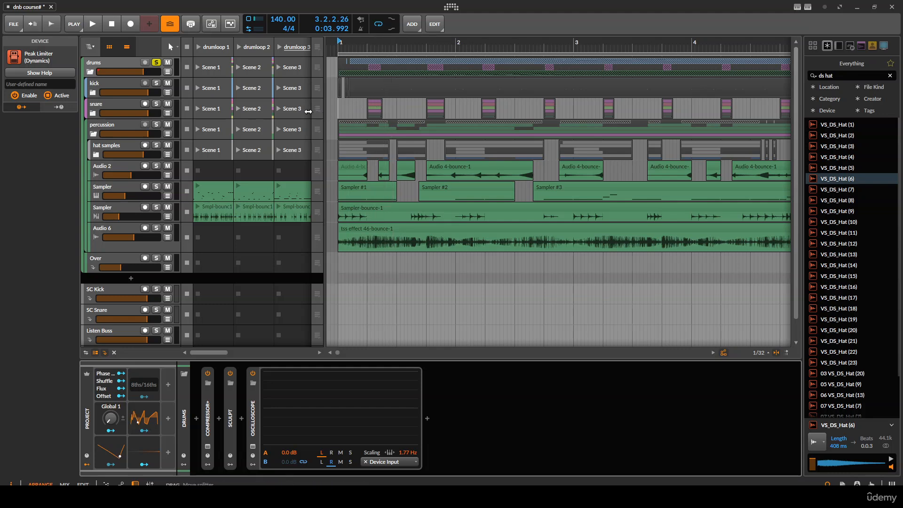
{"action": "left_click_drag", "start_coordinate": [309, 112], "coordinate": [286, 111]}
{"action": "scroll", "coordinate": [292, 111], "scroll_direction": "down", "scroll_amount": 2}
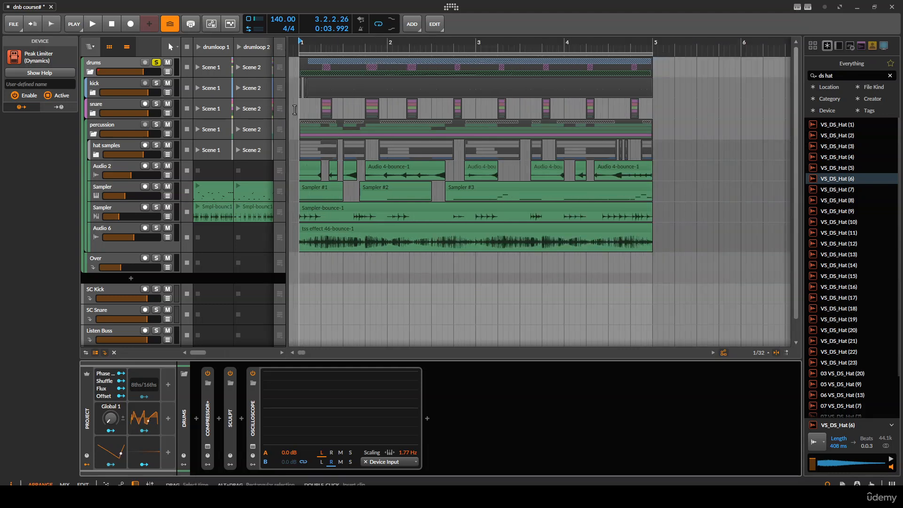
{"action": "scroll", "coordinate": [295, 110], "scroll_direction": "up", "scroll_amount": 3}
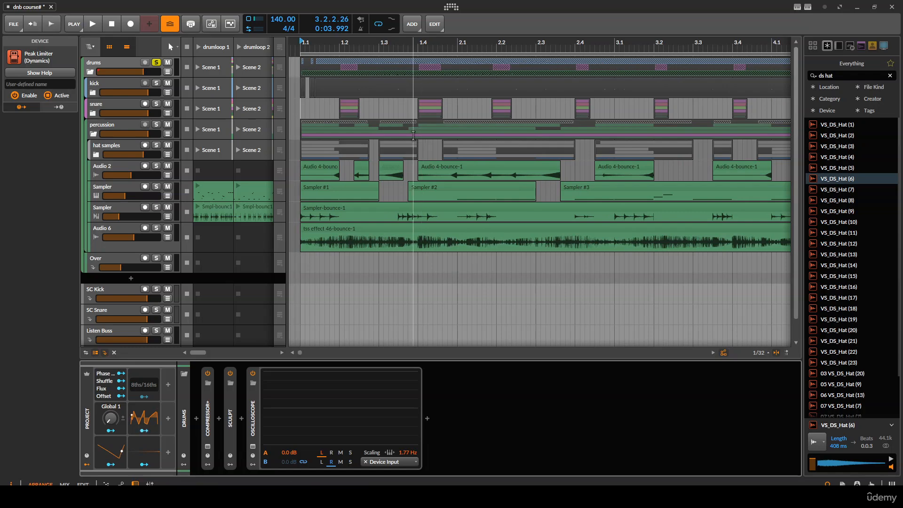
{"action": "scroll", "coordinate": [327, 189], "scroll_direction": "down", "scroll_amount": 3}
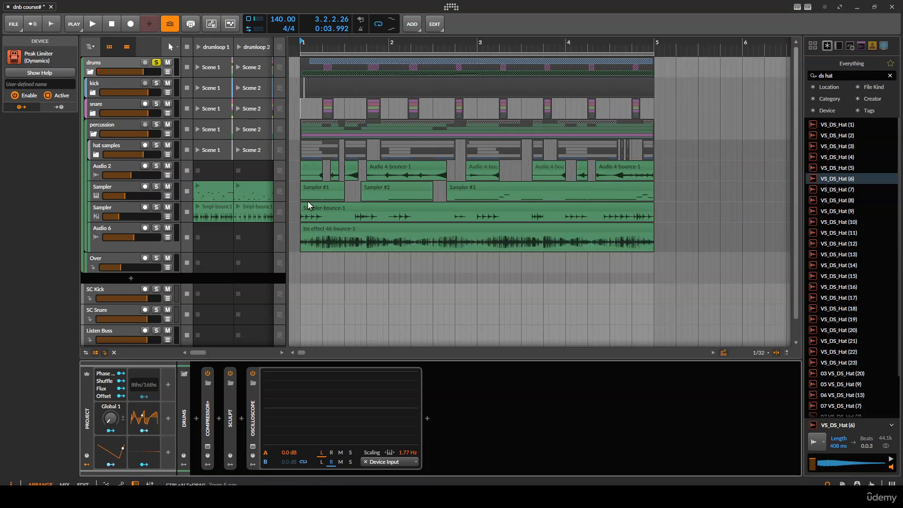